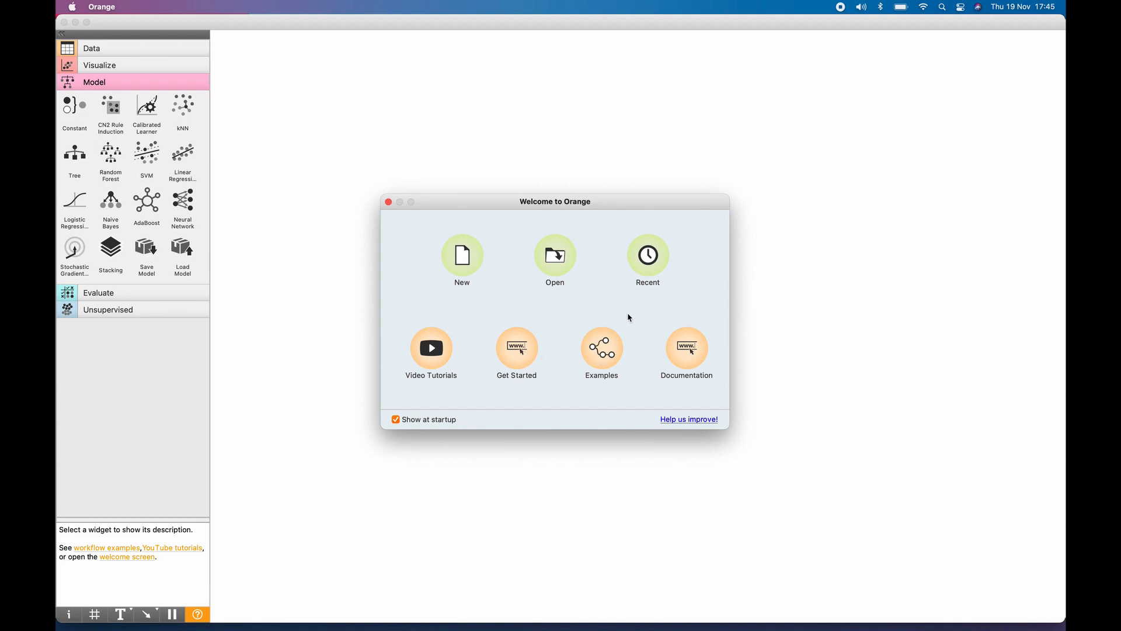
# Start a new workflow and look through the widgets in the Data and Visualize categories
pyautogui.click(459, 268)
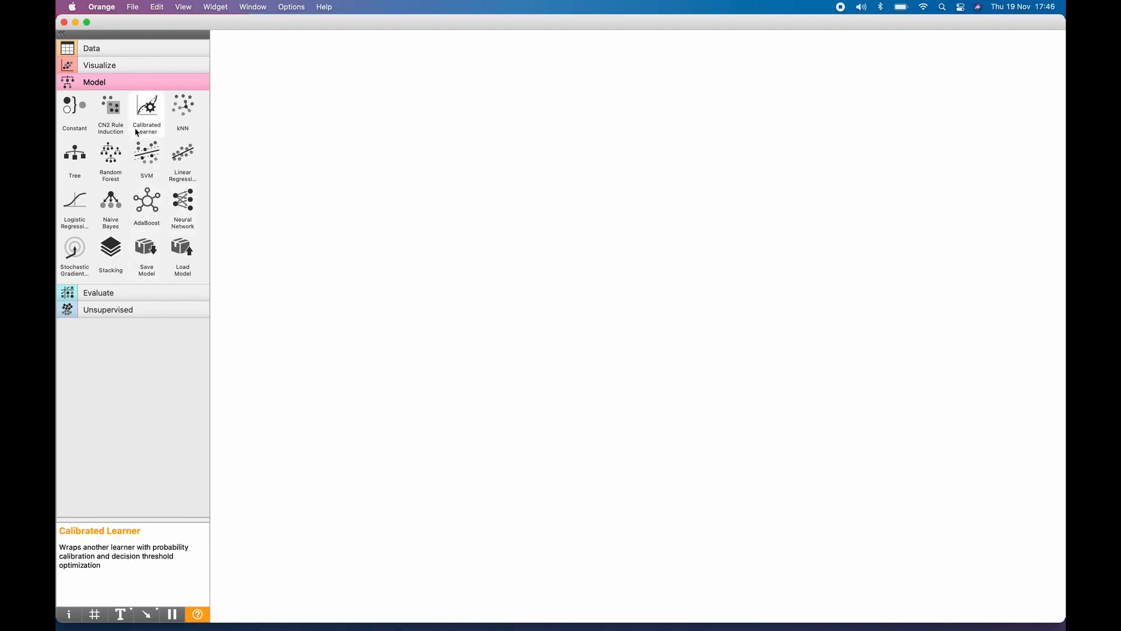
pyautogui.click(96, 46)
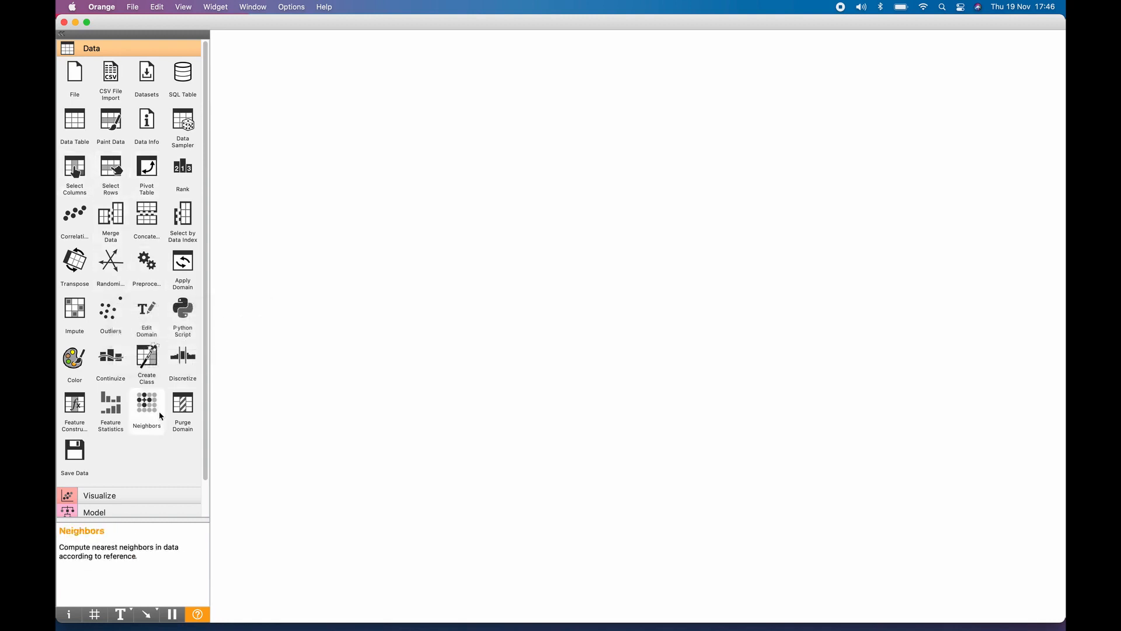
pyautogui.click(120, 495)
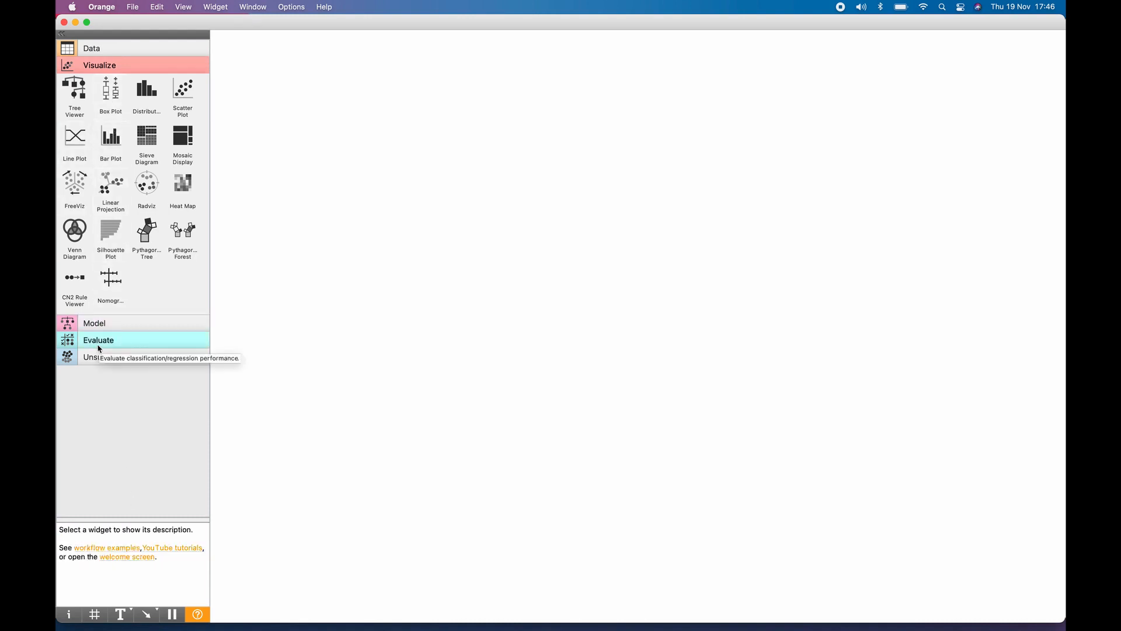
pyautogui.click(120, 51)
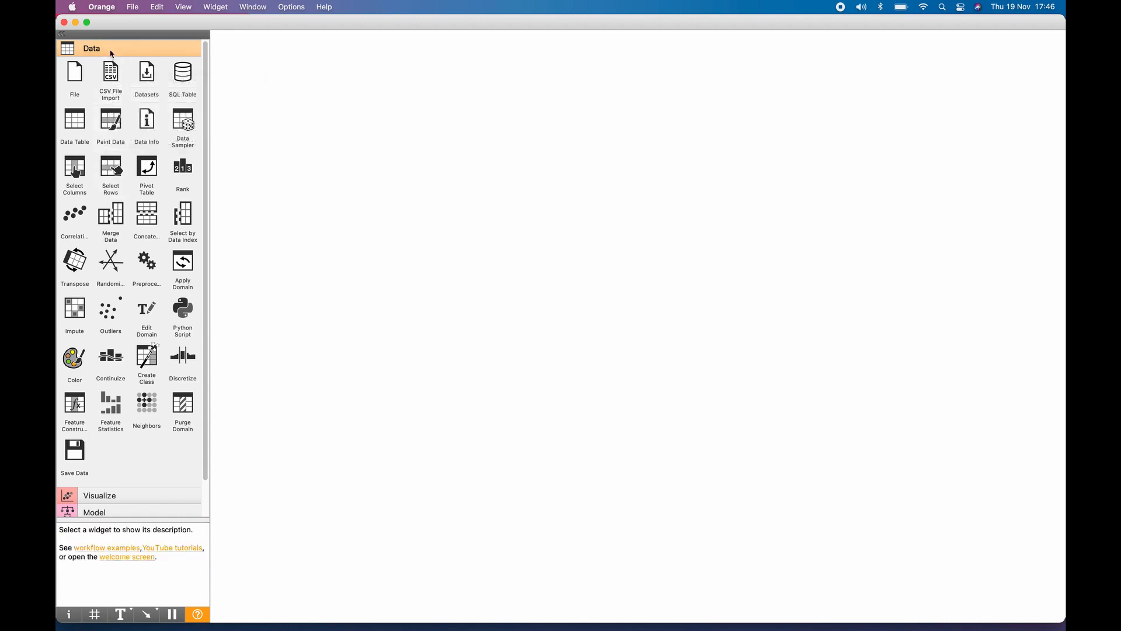
# Add a CSV File Import widget to the empty canvas and place it near the left edge
pyautogui.rightClick(367, 128)
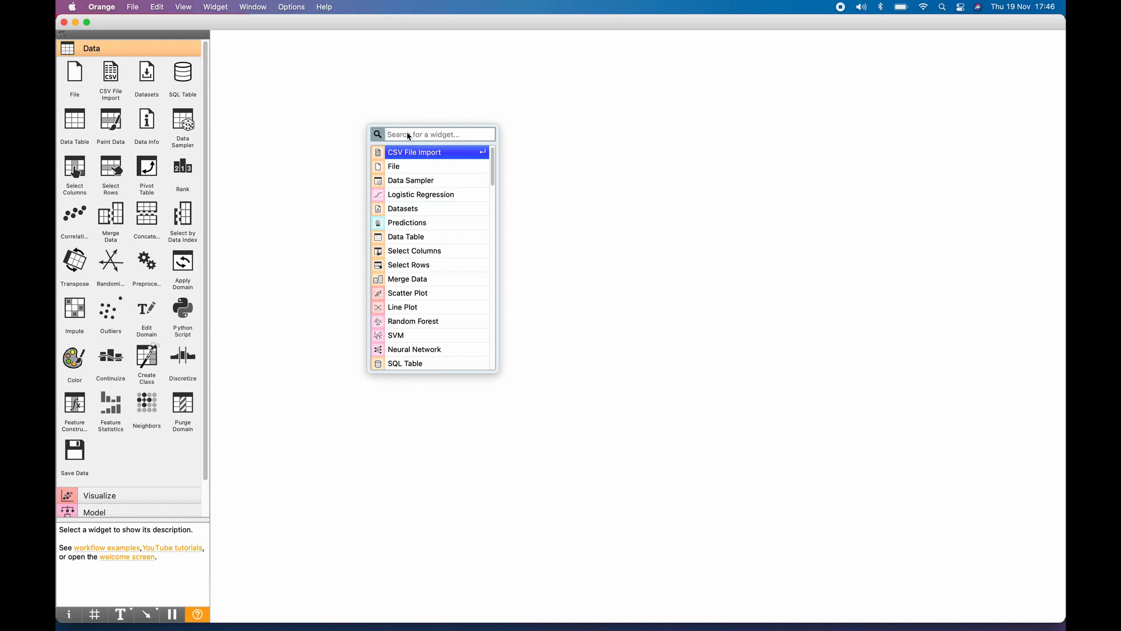
pyautogui.click(411, 153)
pyautogui.moveTo(376, 133); pyautogui.dragTo(294, 245)
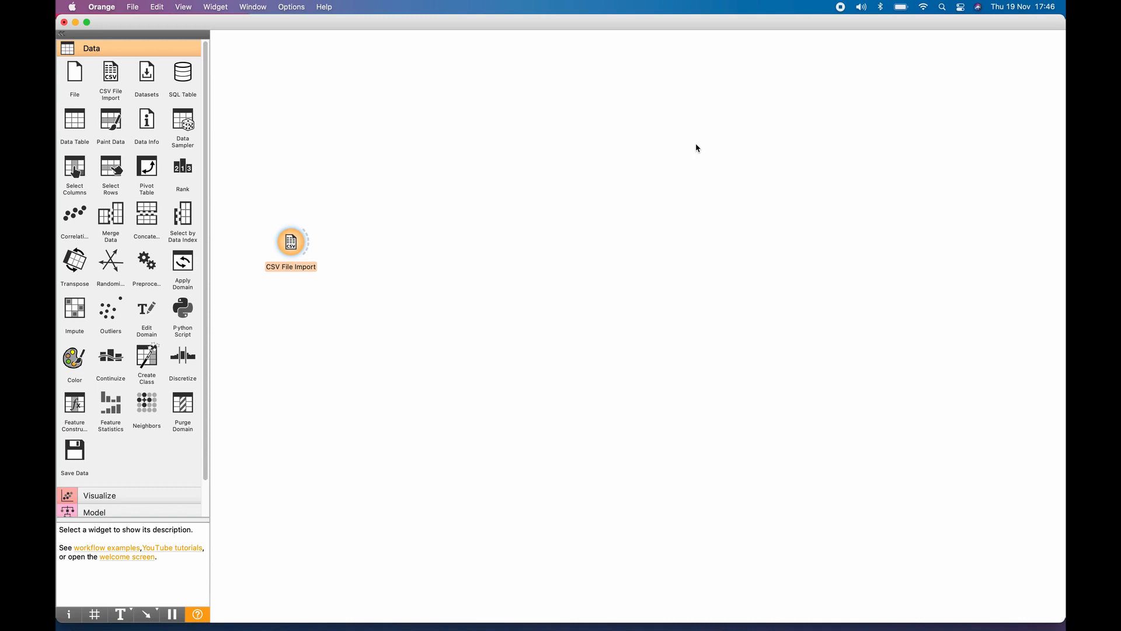
# Load 01_heights_weights_genders.csv into the CSV File Import widget with Unicode (UTF-8) encoding and comma delimiter
pyautogui.doubleClick(290, 246)
pyautogui.moveTo(934, 177); pyautogui.dragTo(549, 148)
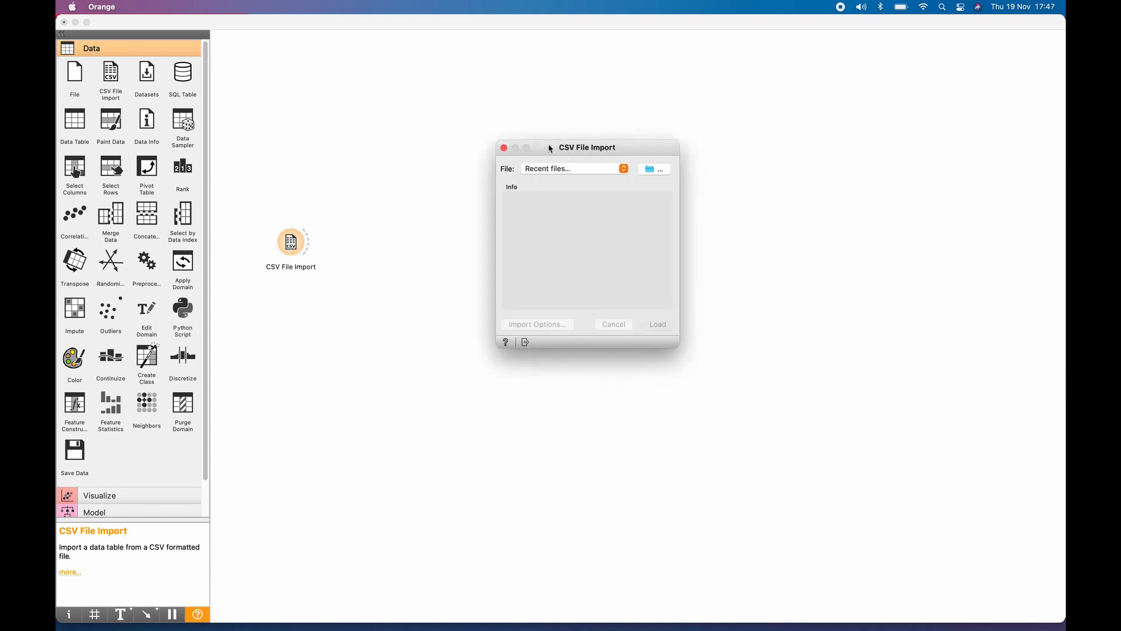
pyautogui.click(651, 171)
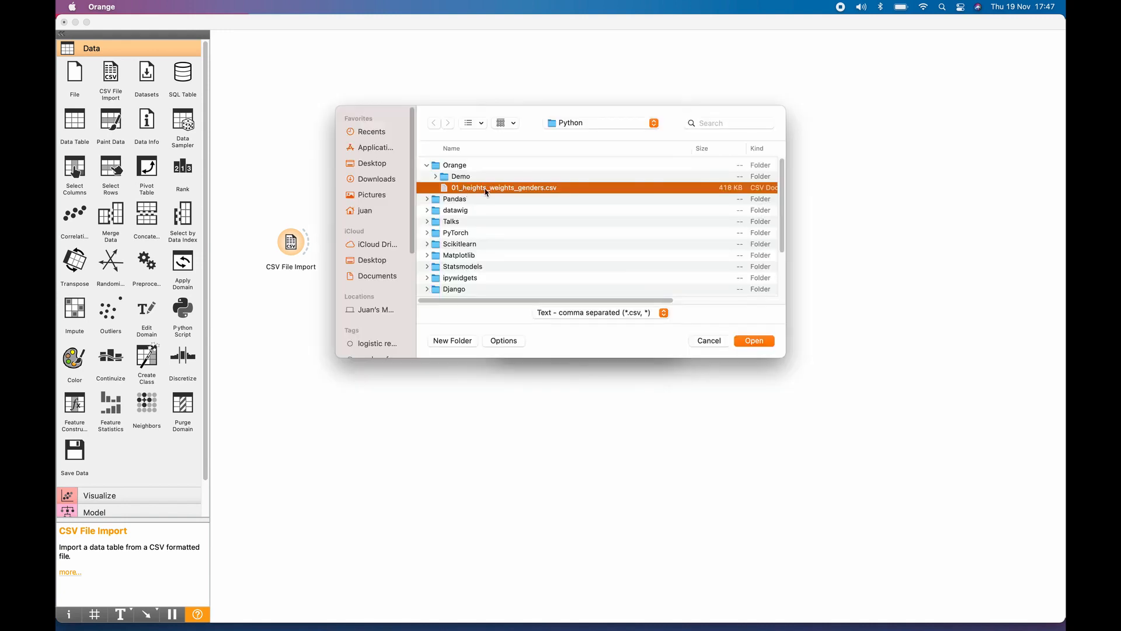
pyautogui.click(754, 341)
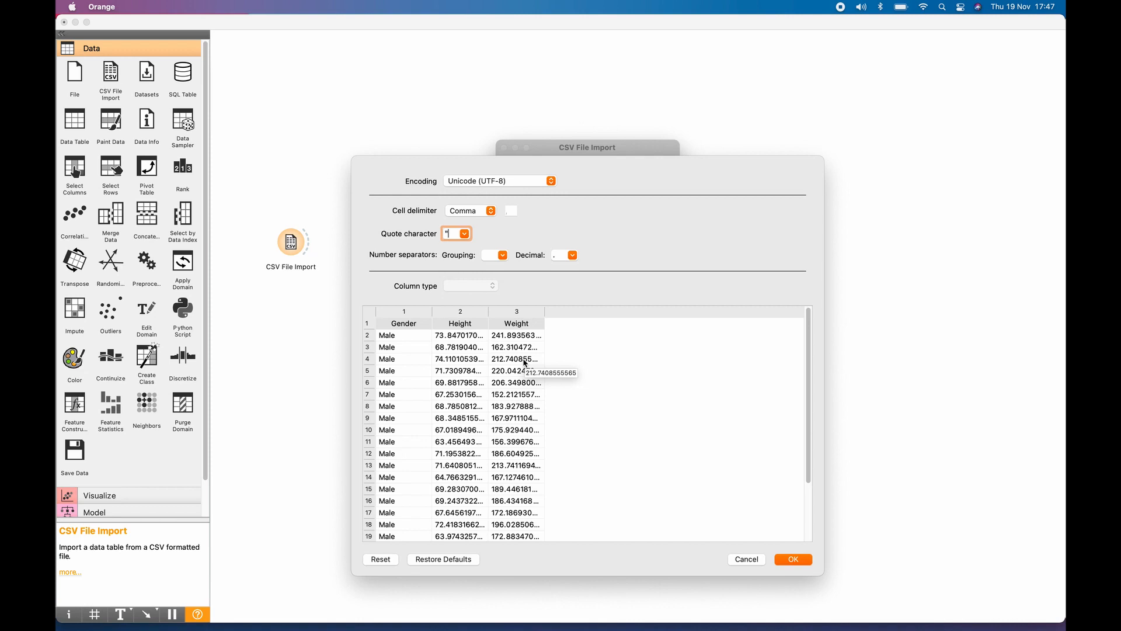
pyautogui.click(793, 559)
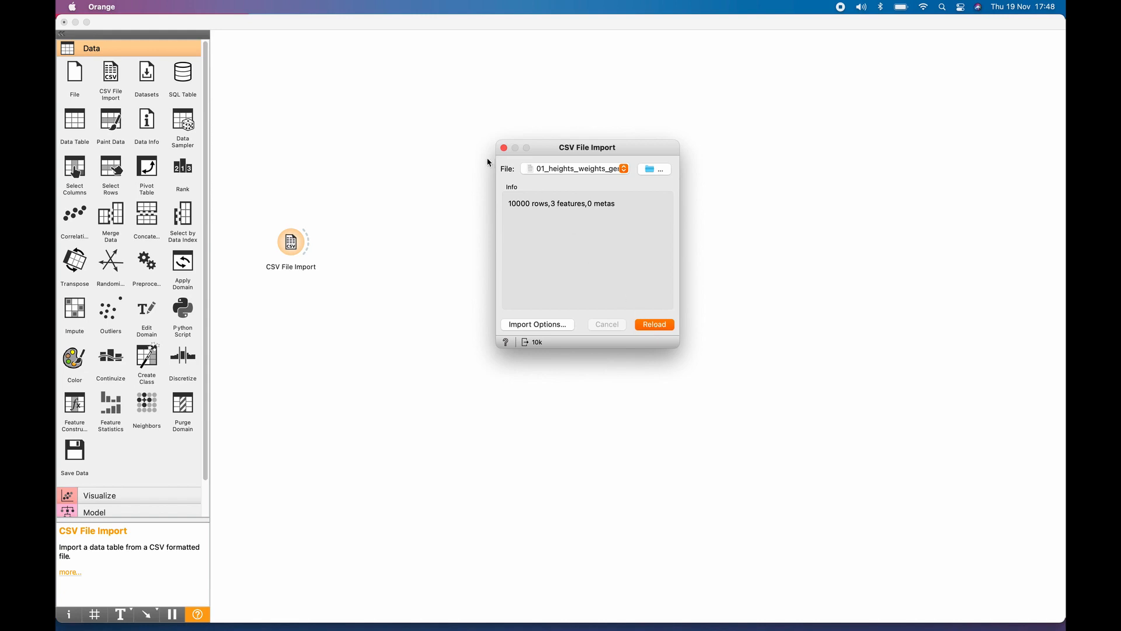
pyautogui.click(504, 148)
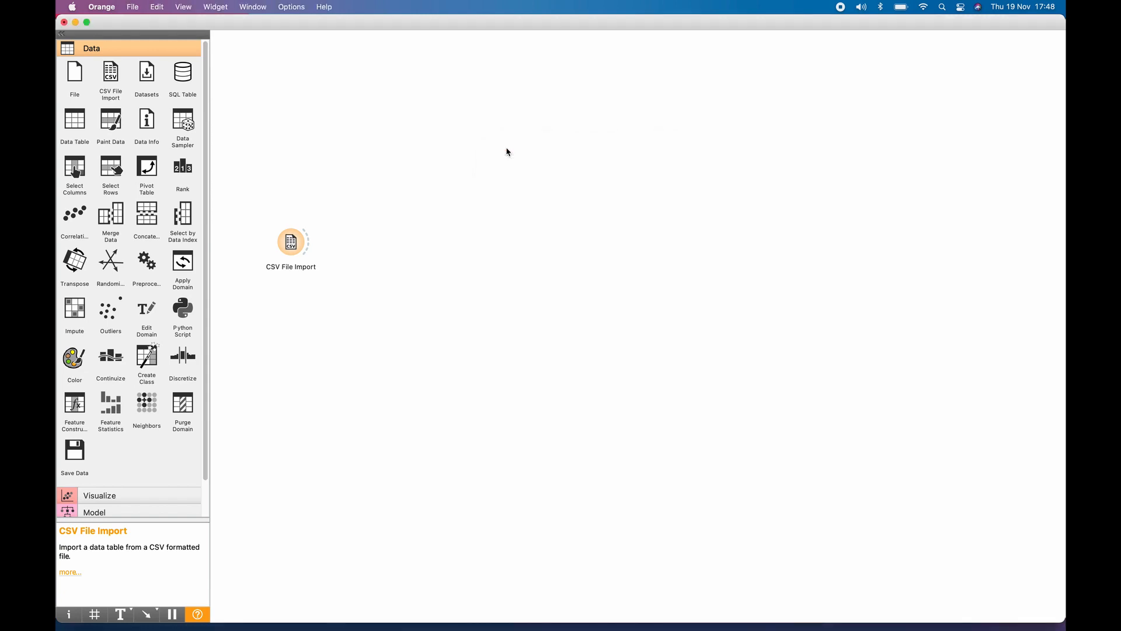
# Add a File widget above the CSV File Import widget and view its file and URL loading options
pyautogui.moveTo(295, 244); pyautogui.dragTo(275, 223)
pyautogui.moveTo(77, 75); pyautogui.dragTo(279, 119)
pyautogui.doubleClick(279, 119)
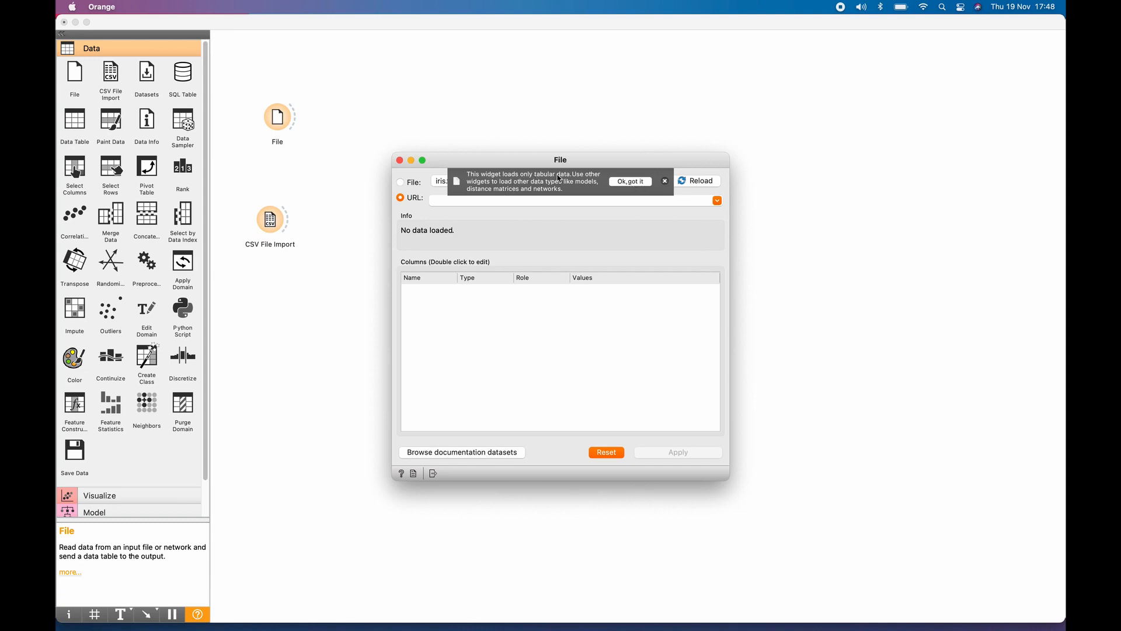
pyautogui.click(642, 182)
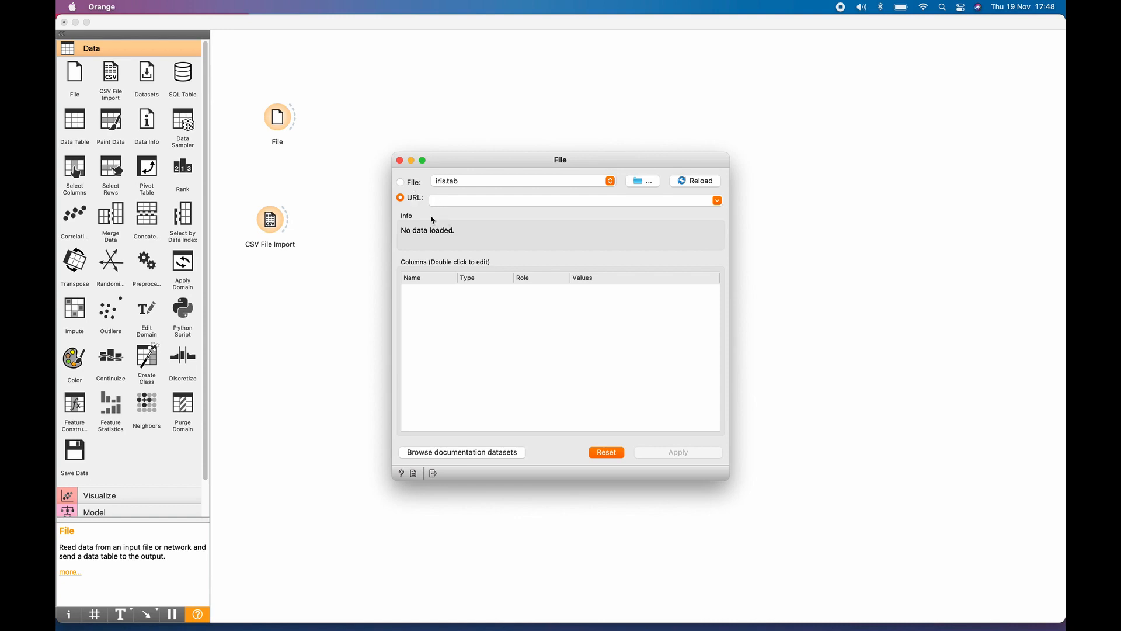
pyautogui.click(400, 160)
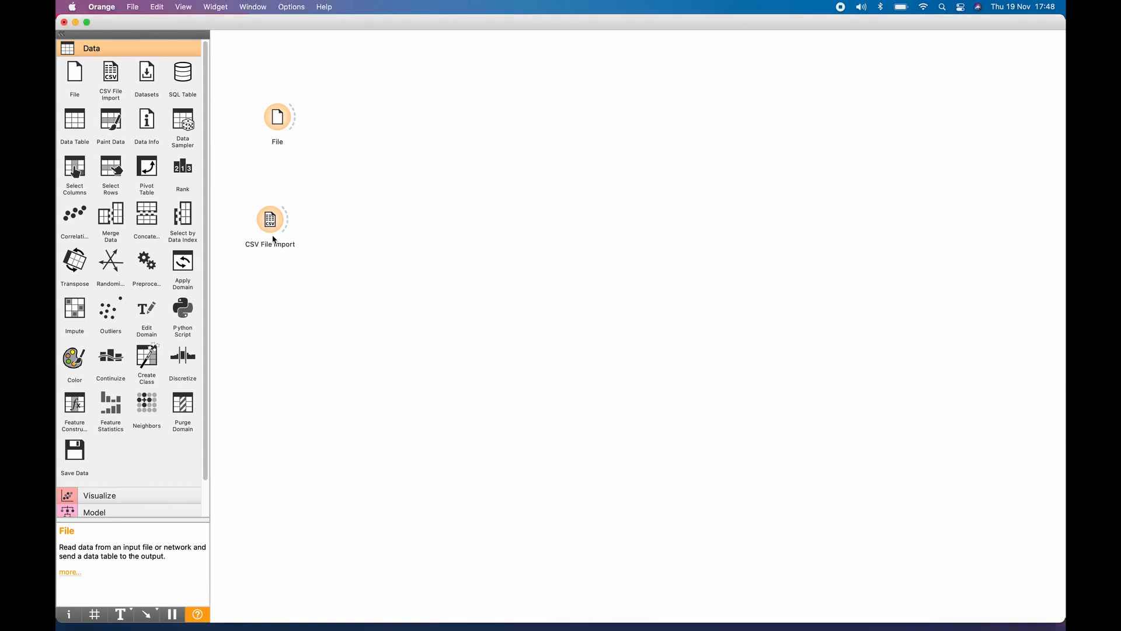
# Move the CSV File Import widget slightly down and delete the File widget from the canvas
pyautogui.moveTo(271, 232); pyautogui.dragTo(255, 253)
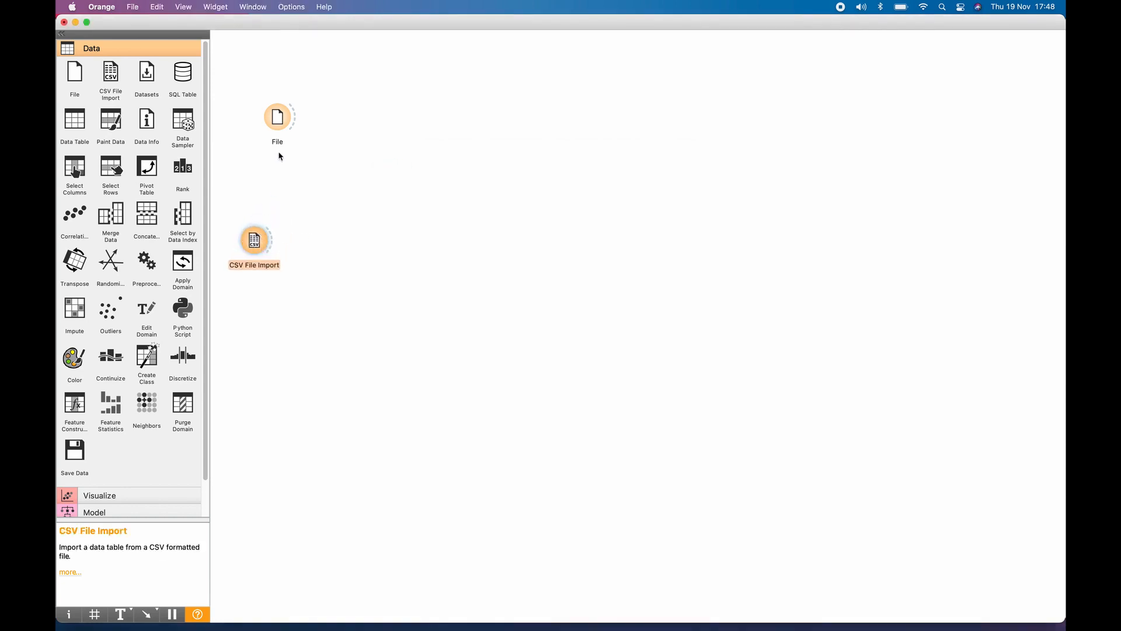
pyautogui.click(279, 120)
pyautogui.press('Delete')
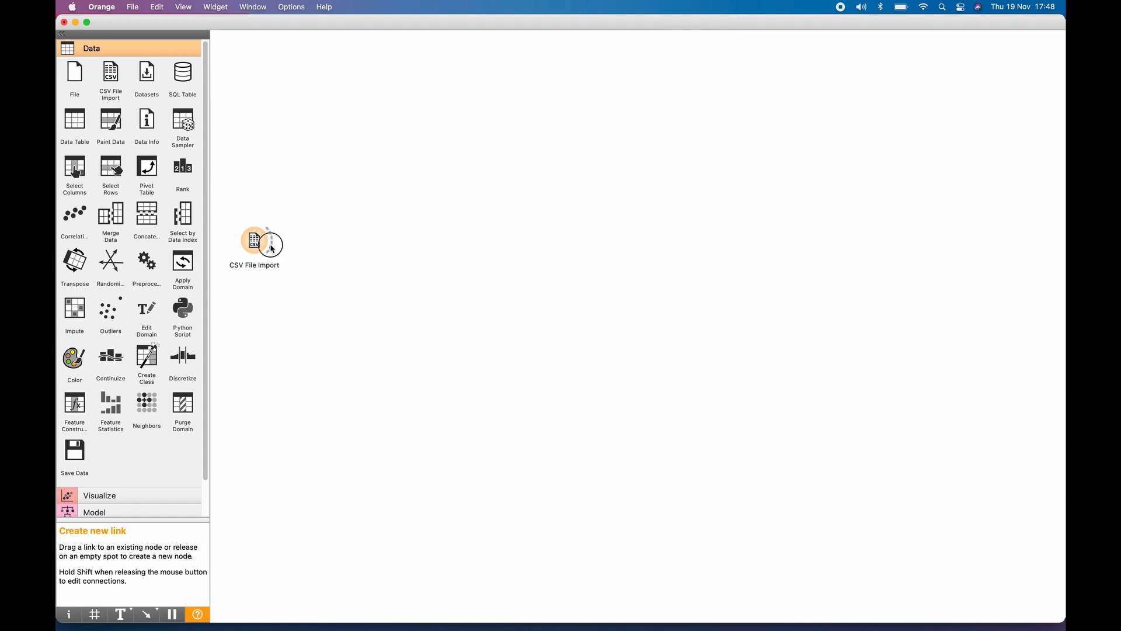
# Connect a new Data Table widget to the CSV File Import output and place it below the import widget
pyautogui.moveTo(272, 248); pyautogui.dragTo(317, 272)
pyautogui.moveTo(319, 274); pyautogui.dragTo(319, 273)
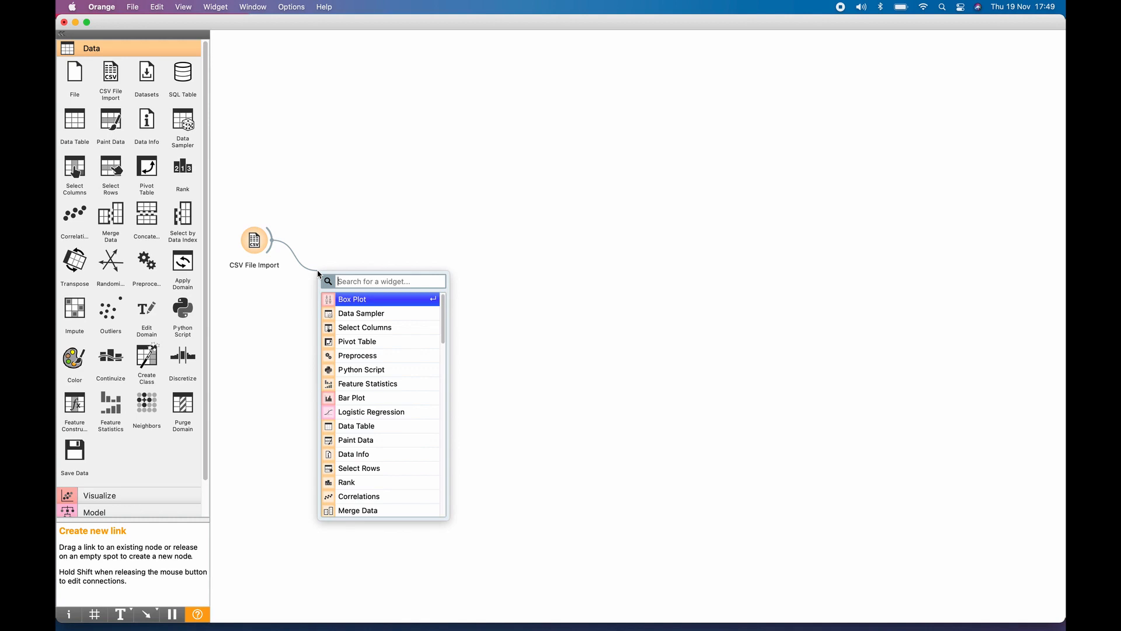
pyautogui.write('Data')
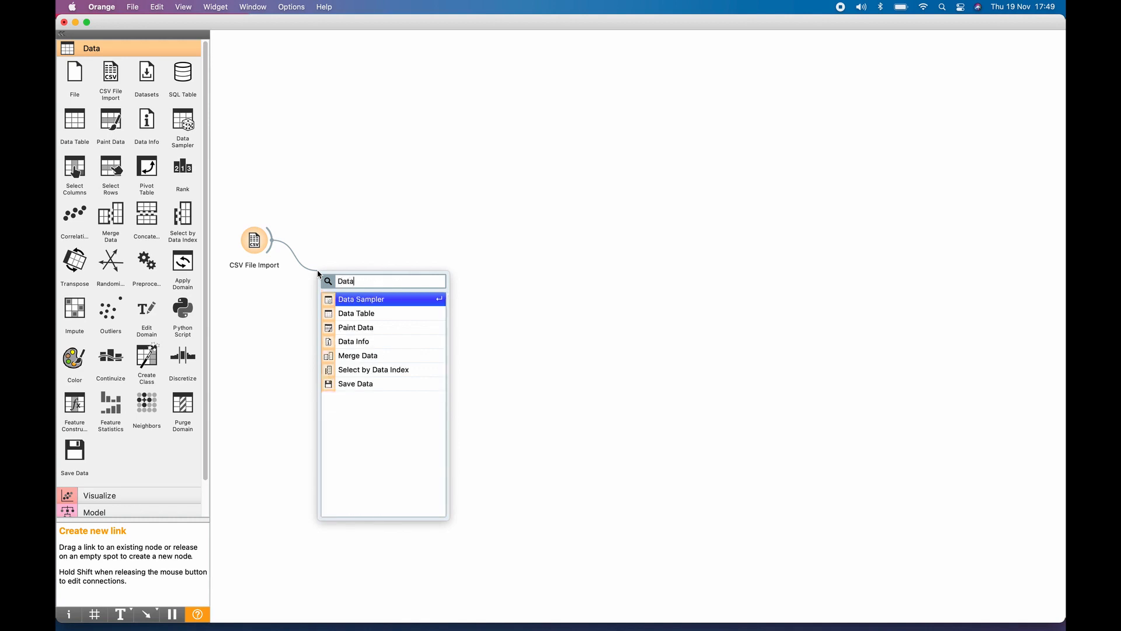
pyautogui.click(367, 314)
pyautogui.moveTo(333, 280); pyautogui.dragTo(318, 323)
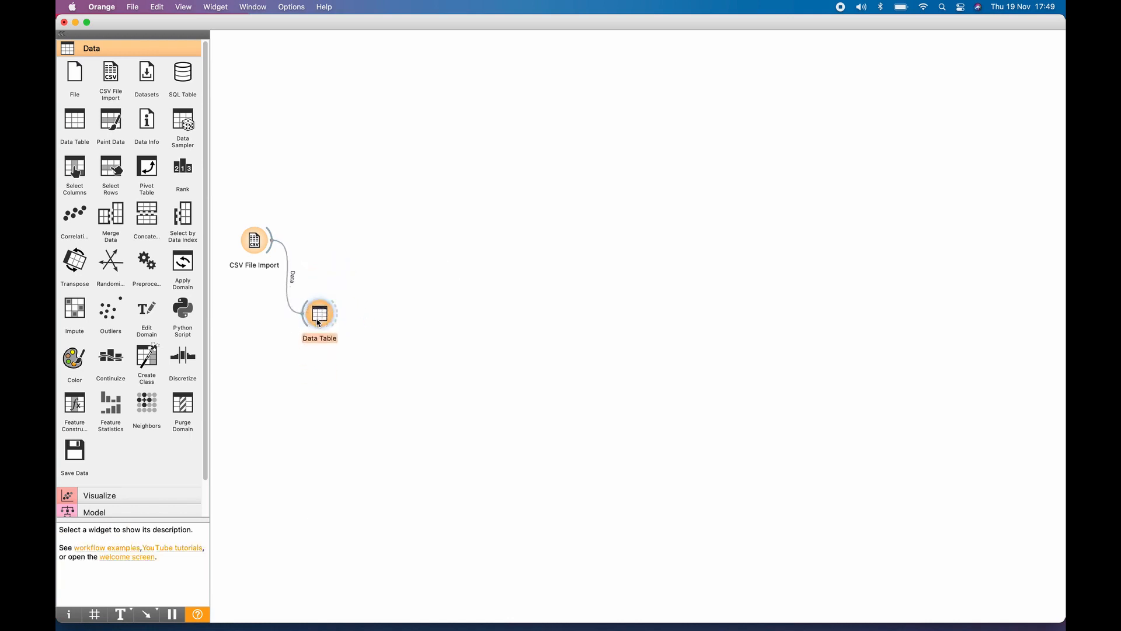
# Examine the imported rows in the Data Table widget and try its numeric-value visualization and class-coloring options
pyautogui.doubleClick(318, 316)
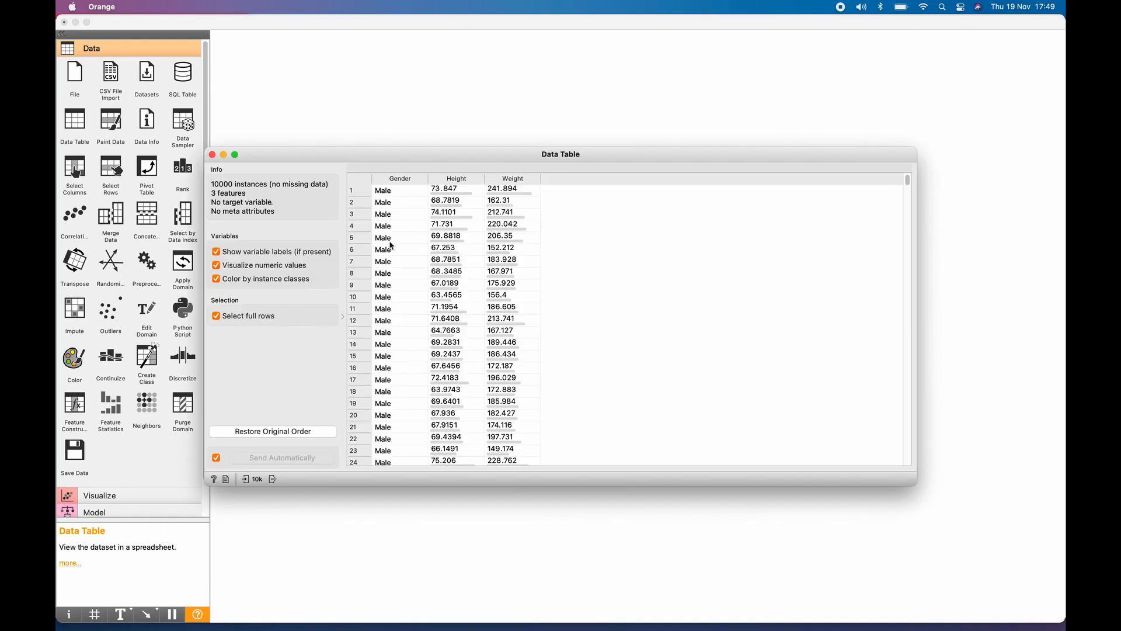
pyautogui.scroll(-6, 418, 249)
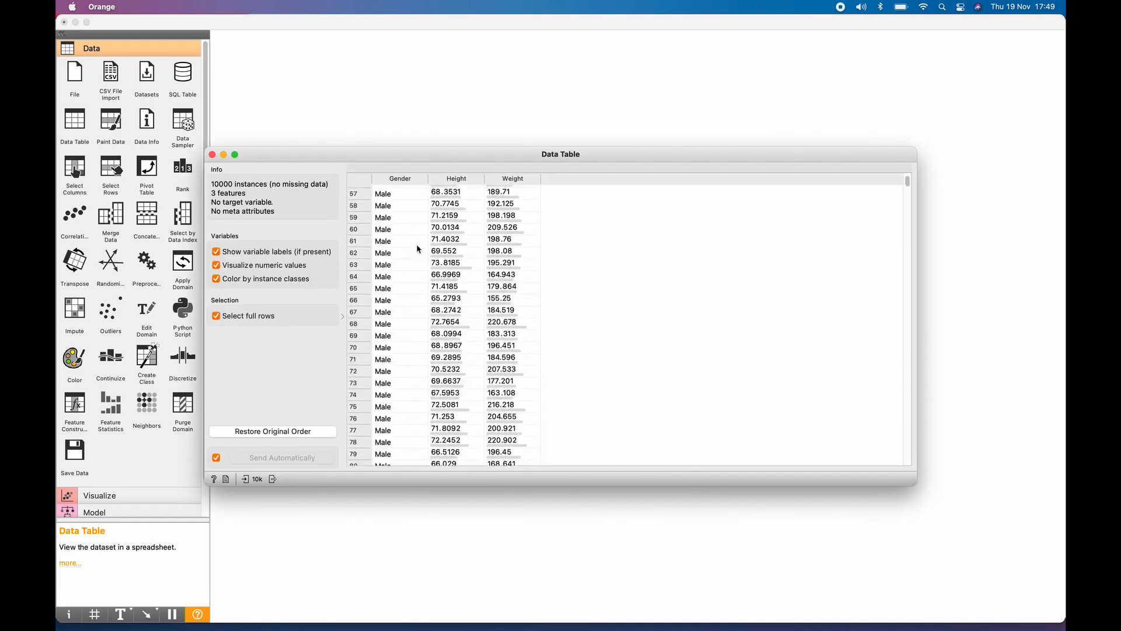
pyautogui.scroll(6, 418, 248)
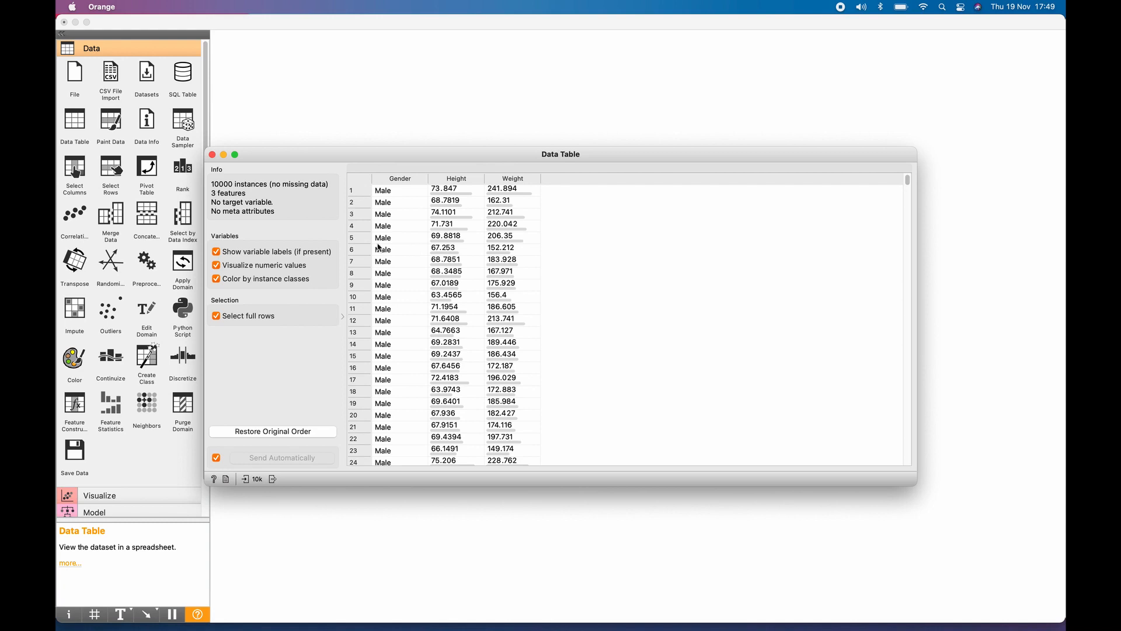
pyautogui.click(250, 267)
pyautogui.click(249, 270)
pyautogui.click(216, 280)
pyautogui.click(213, 156)
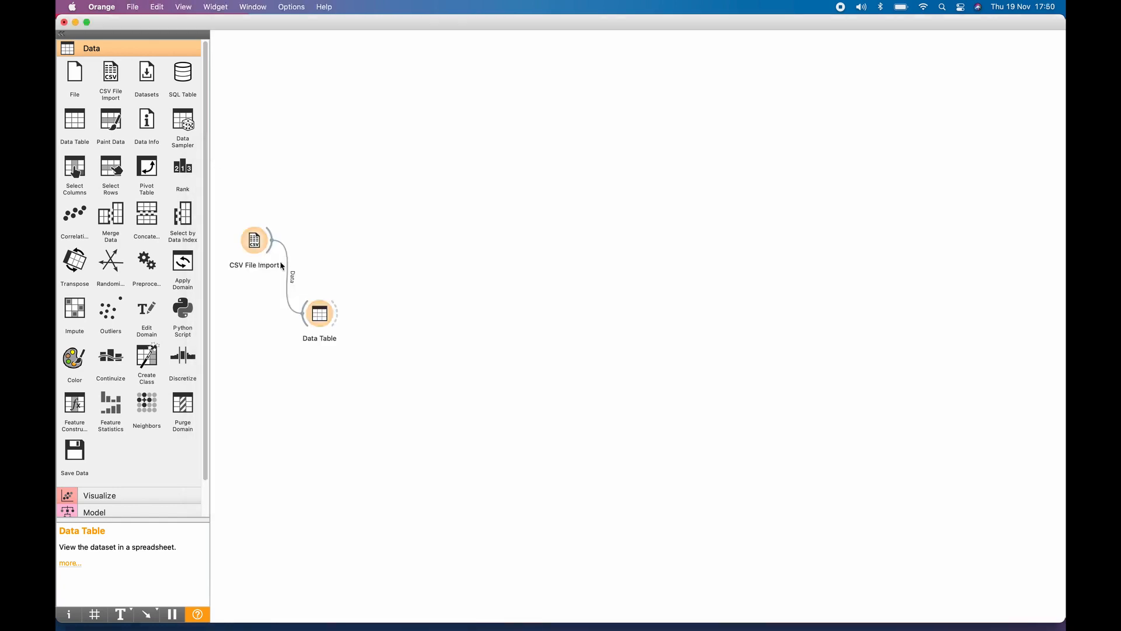
# Shift the CSV File Import and Data Table widgets closer to the canvas's left edge
pyautogui.moveTo(260, 255); pyautogui.dragTo(244, 260)
pyautogui.click(320, 317)
pyautogui.moveTo(320, 317); pyautogui.dragTo(298, 335)
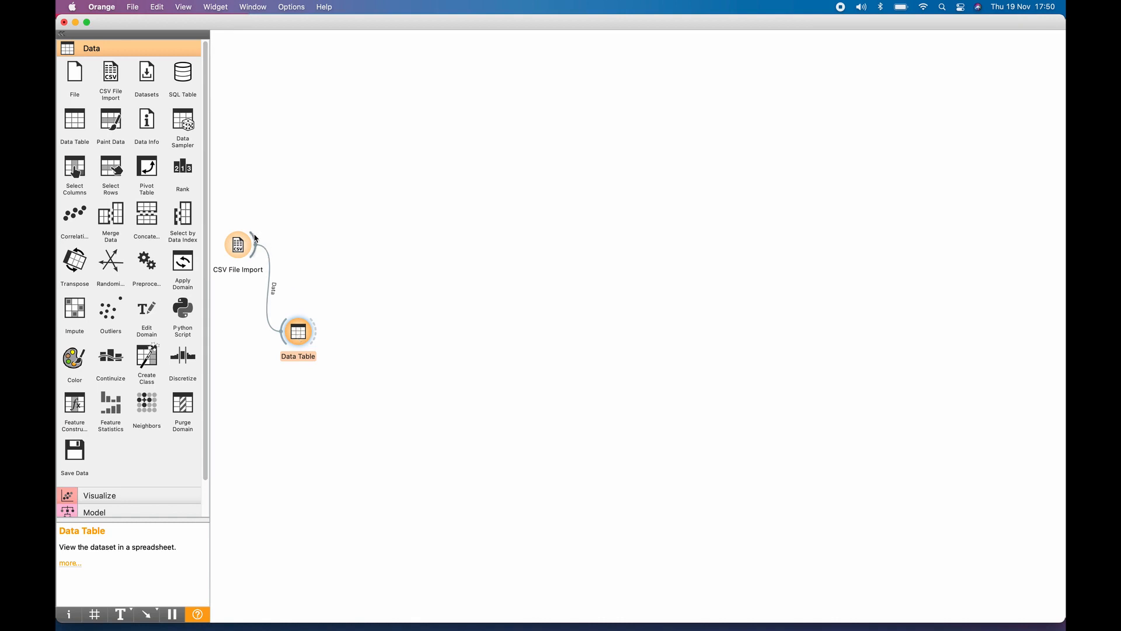
# Connect a new Feature Statistics widget to the CSV File Import output, placing it above the import widget
pyautogui.moveTo(254, 237); pyautogui.dragTo(350, 54)
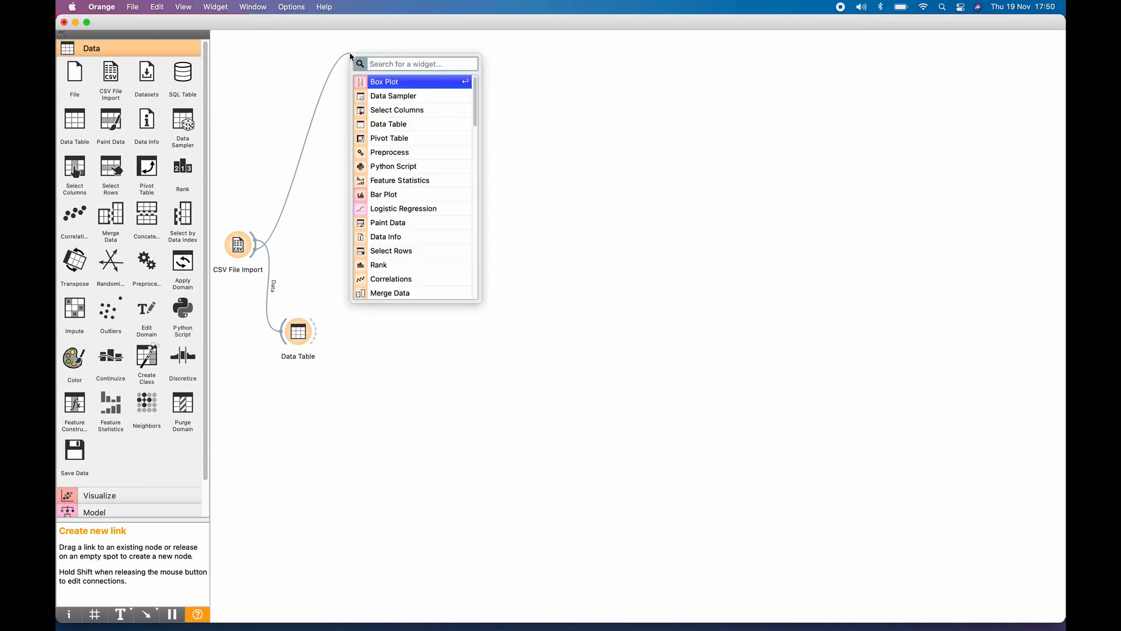
pyautogui.write('Fe')
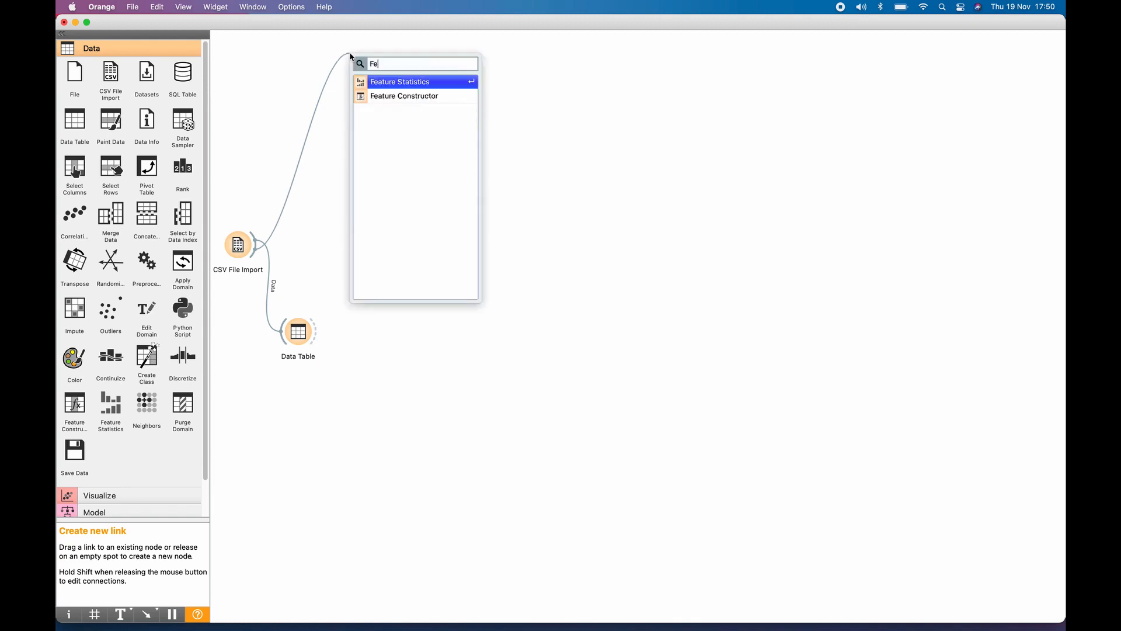
pyautogui.click(416, 86)
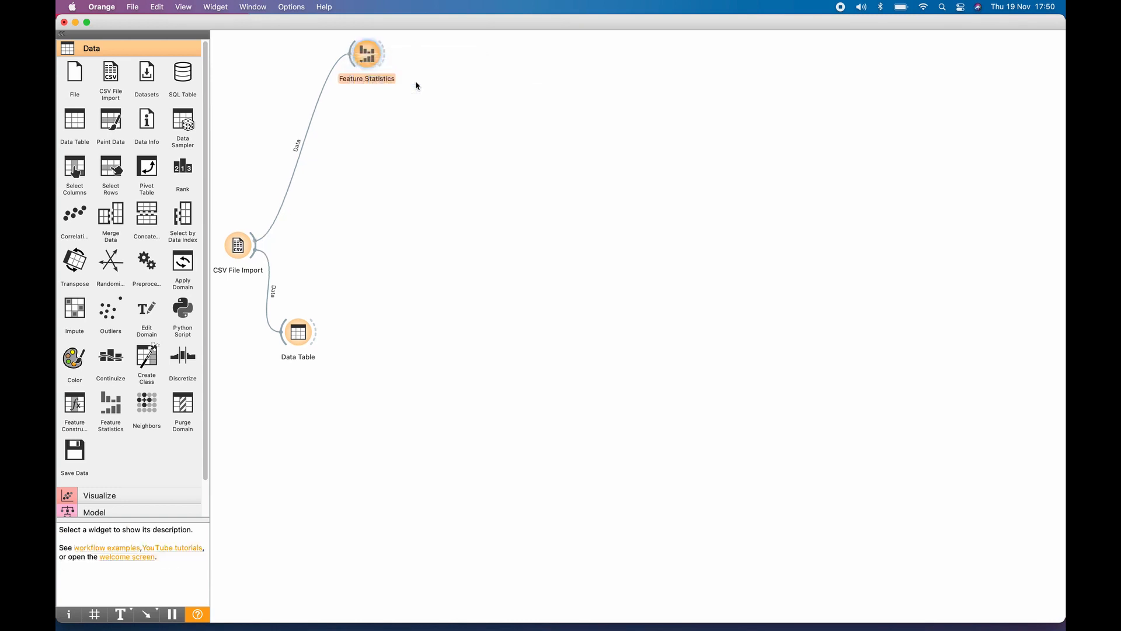
# Open the Feature Statistics widget and choose Gender as the histogram color
pyautogui.doubleClick(371, 59)
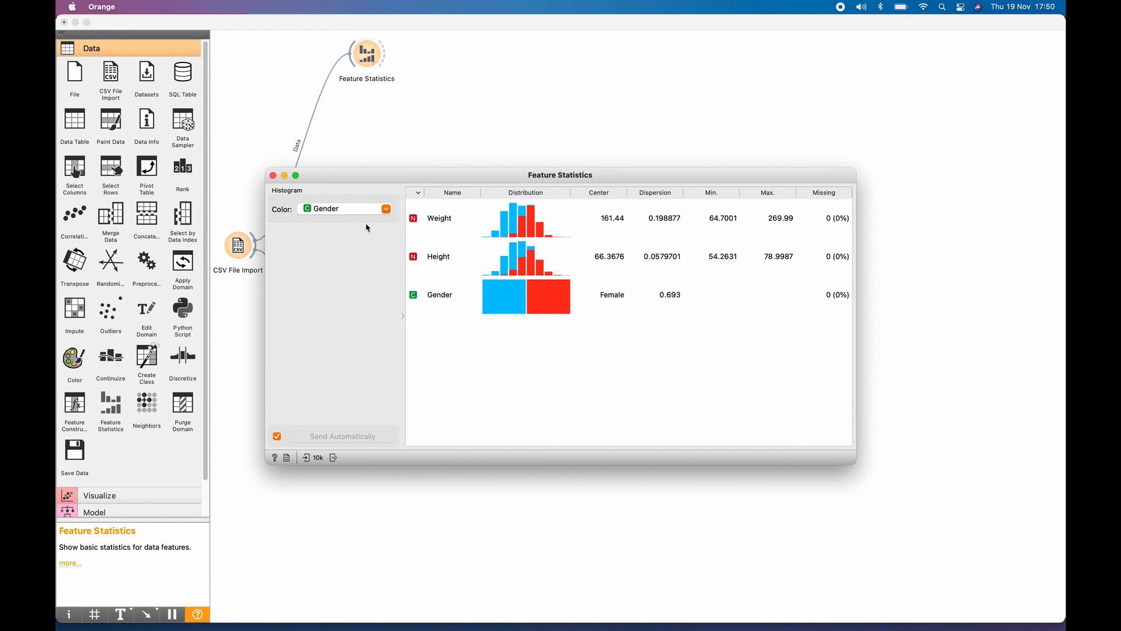
pyautogui.click(385, 210)
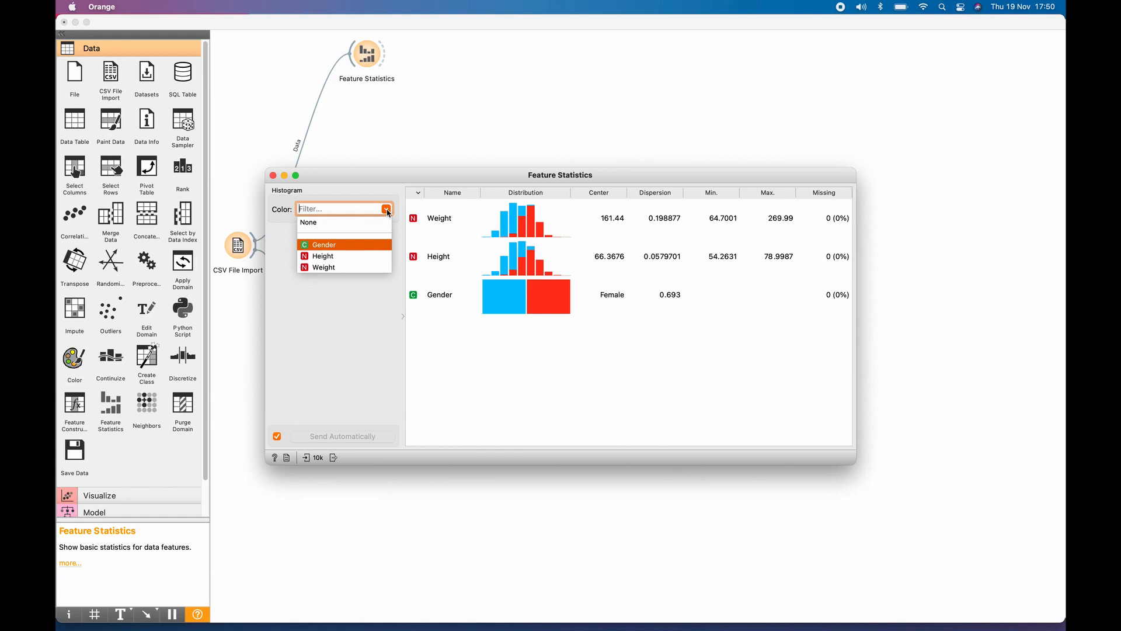
pyautogui.click(350, 245)
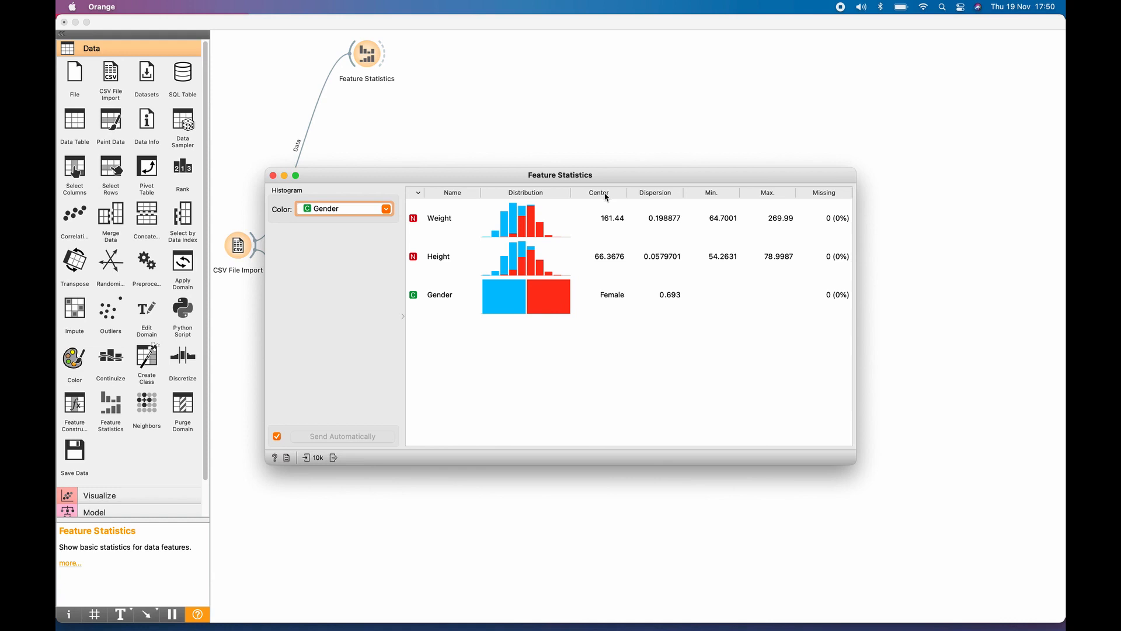
# Examine the feature statistics by sorting on dispersion, minimum, distribution and center, and selecting the Height row
pyautogui.click(651, 194)
pyautogui.click(703, 195)
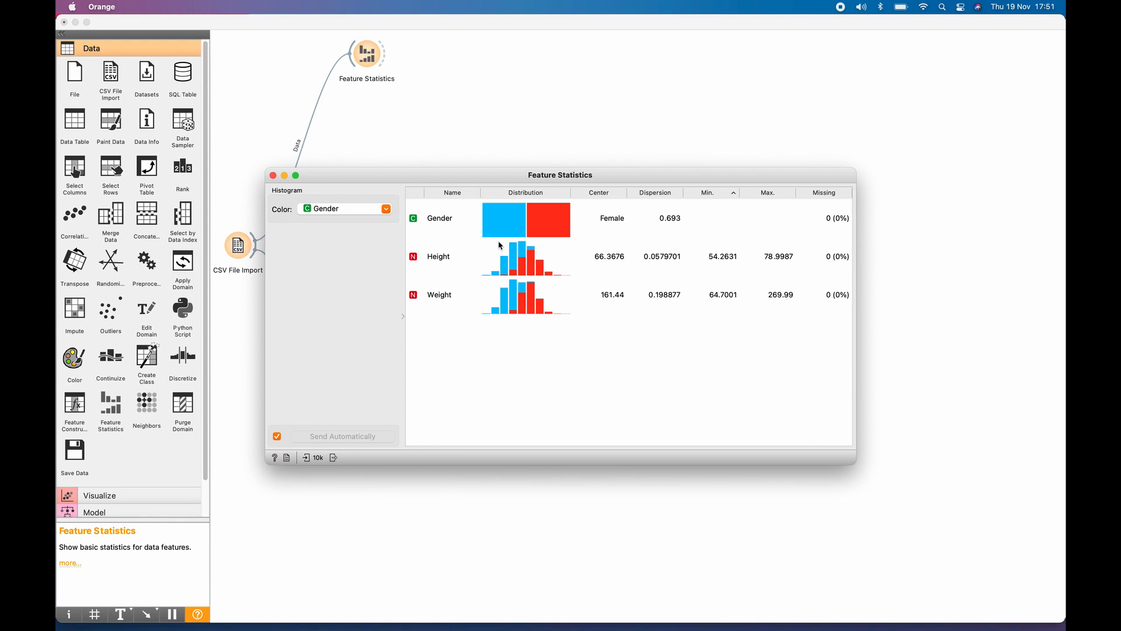
pyautogui.click(509, 267)
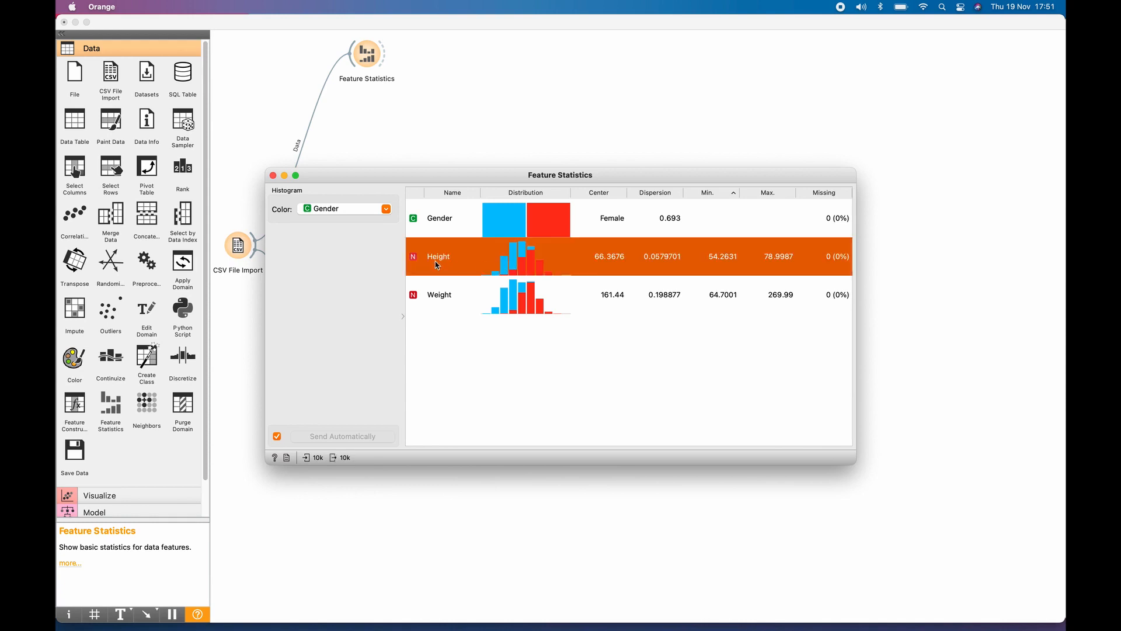
pyautogui.click(548, 195)
pyautogui.click(595, 194)
pyautogui.click(273, 175)
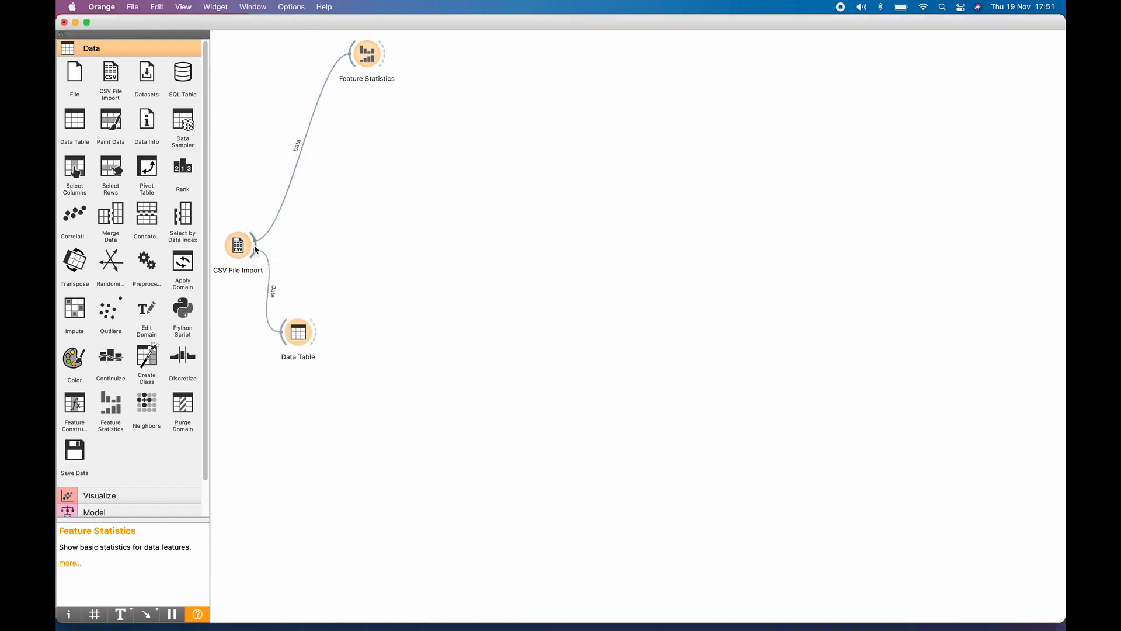
# Connect a new Box Plot widget to the CSV File Import output, placing it just below Feature Statistics
pyautogui.moveTo(255, 248); pyautogui.dragTo(361, 106)
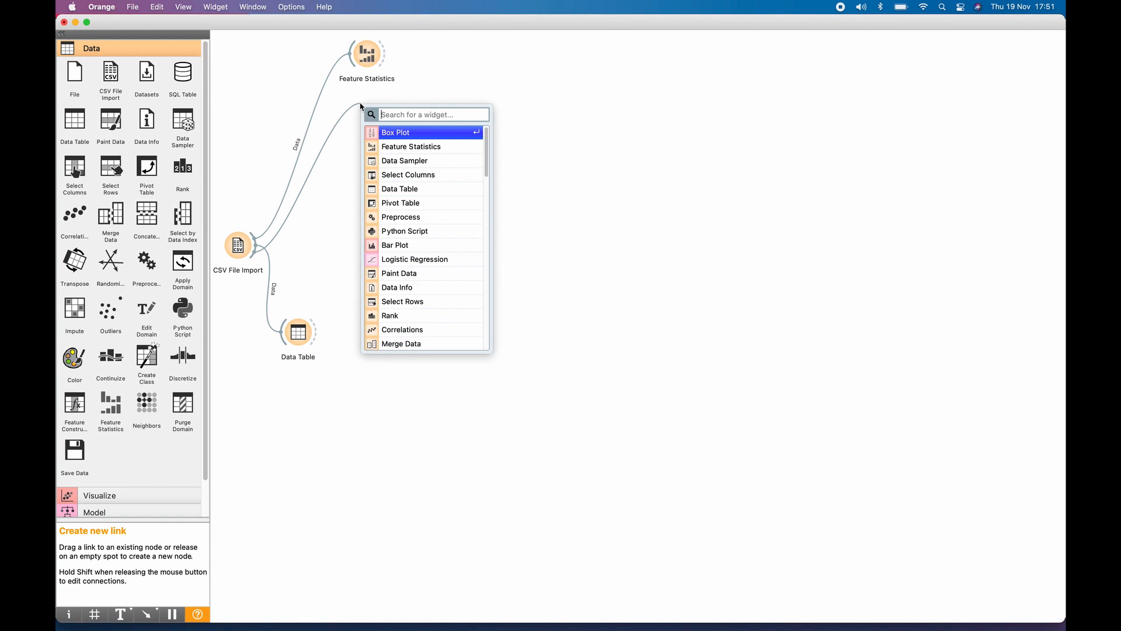
pyautogui.write('Box')
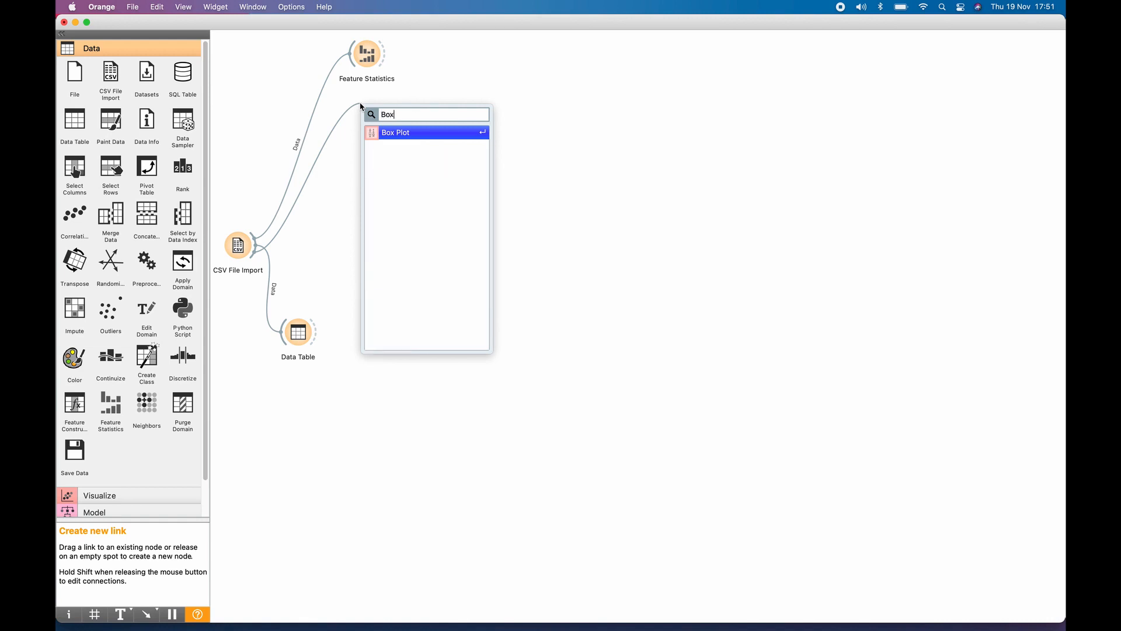
pyautogui.click(400, 133)
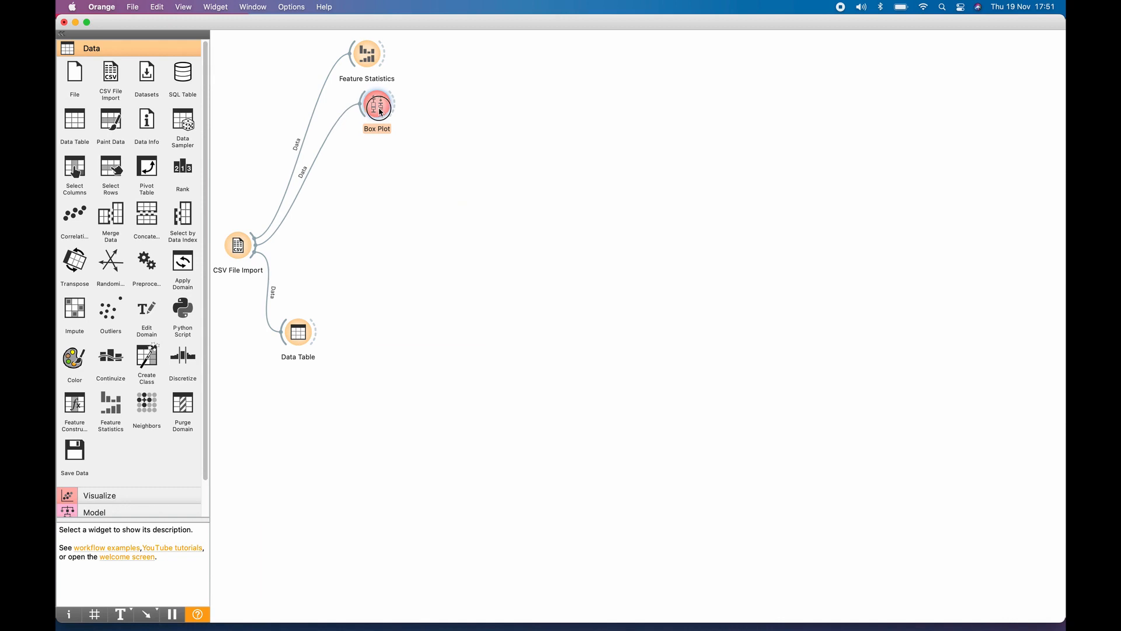
pyautogui.moveTo(369, 112); pyautogui.dragTo(376, 113)
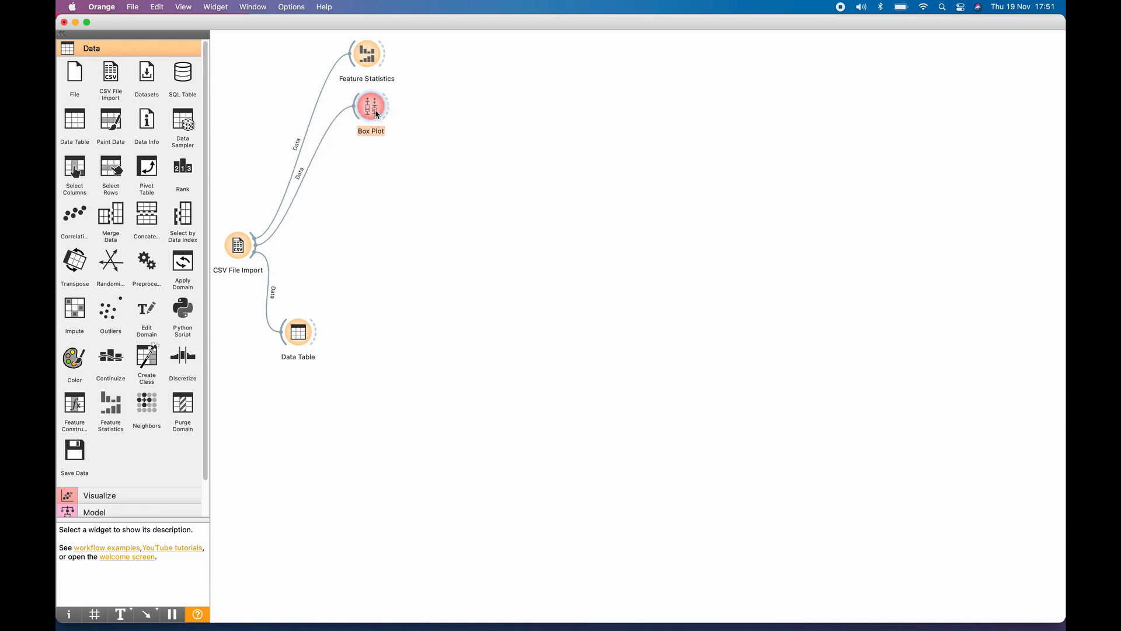
# Rename the Box Plot widget as "Height by gender"
pyautogui.rightClick(377, 113)
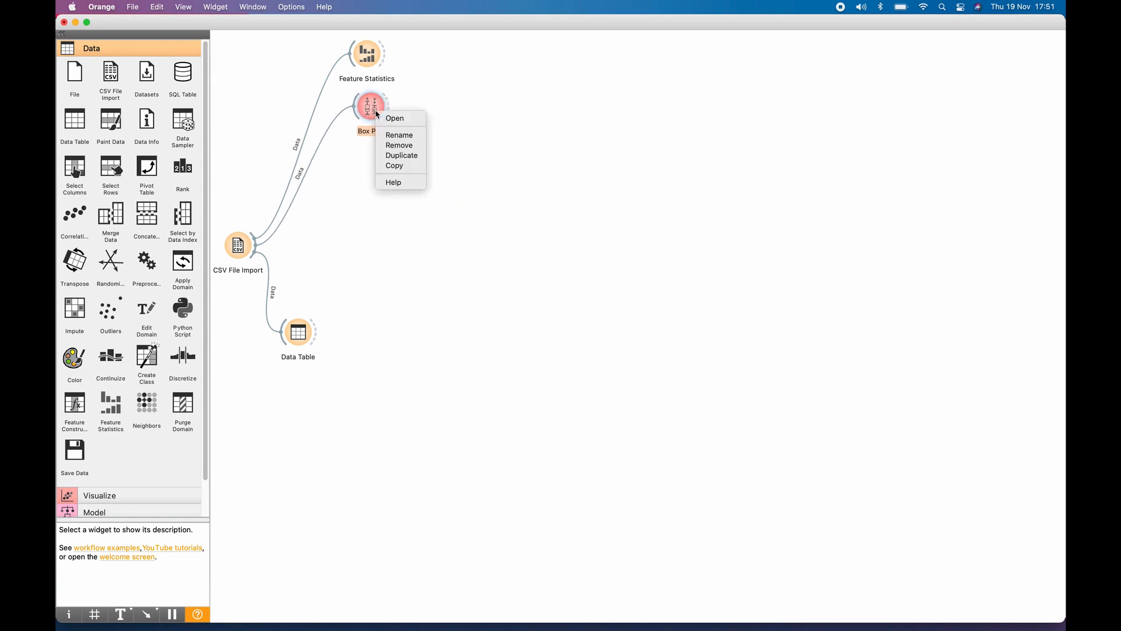
pyautogui.click(406, 139)
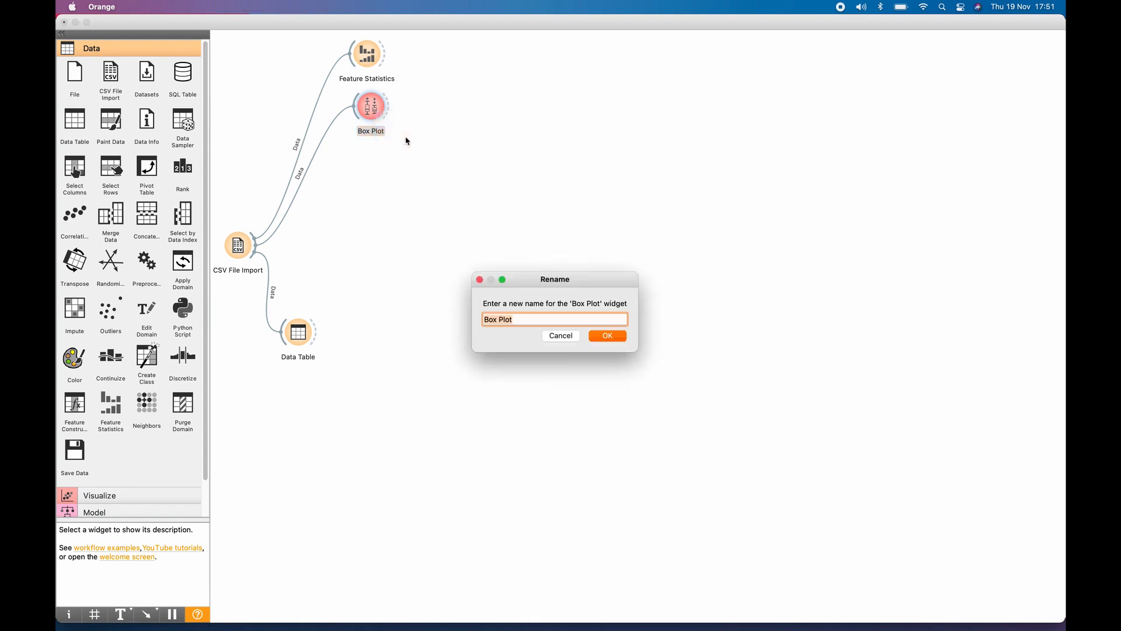
pyautogui.write('Height by gender')
pyautogui.press('Return')
# Open the Height by gender box plot and show Height with Gender subgroups, comparing means
pyautogui.doubleClick(367, 113)
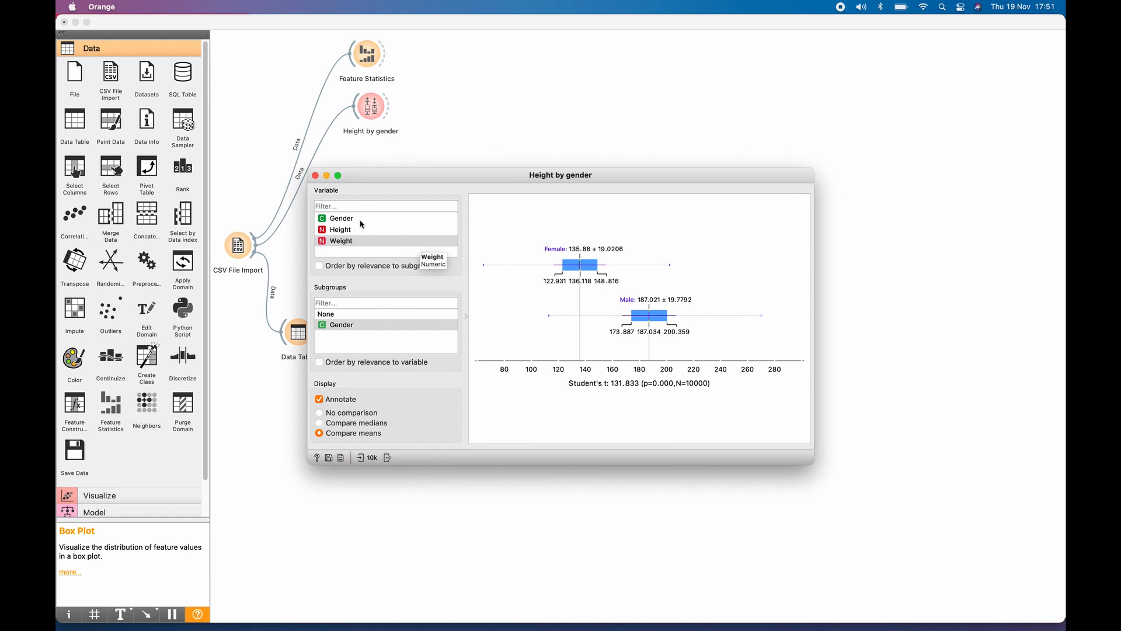
pyautogui.click(348, 233)
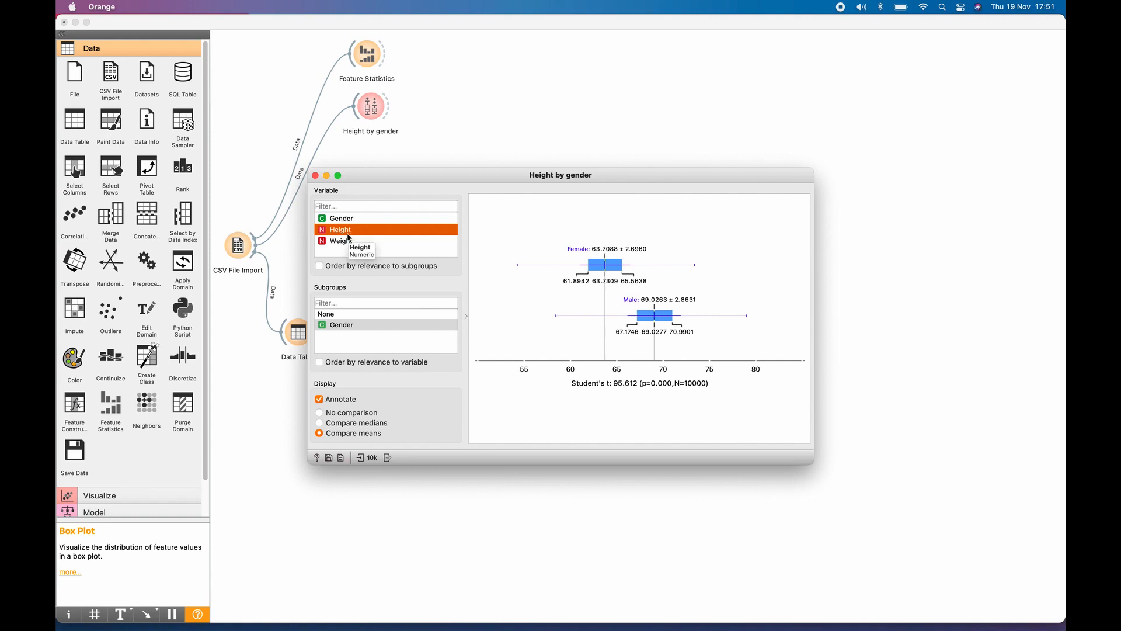
pyautogui.click(344, 327)
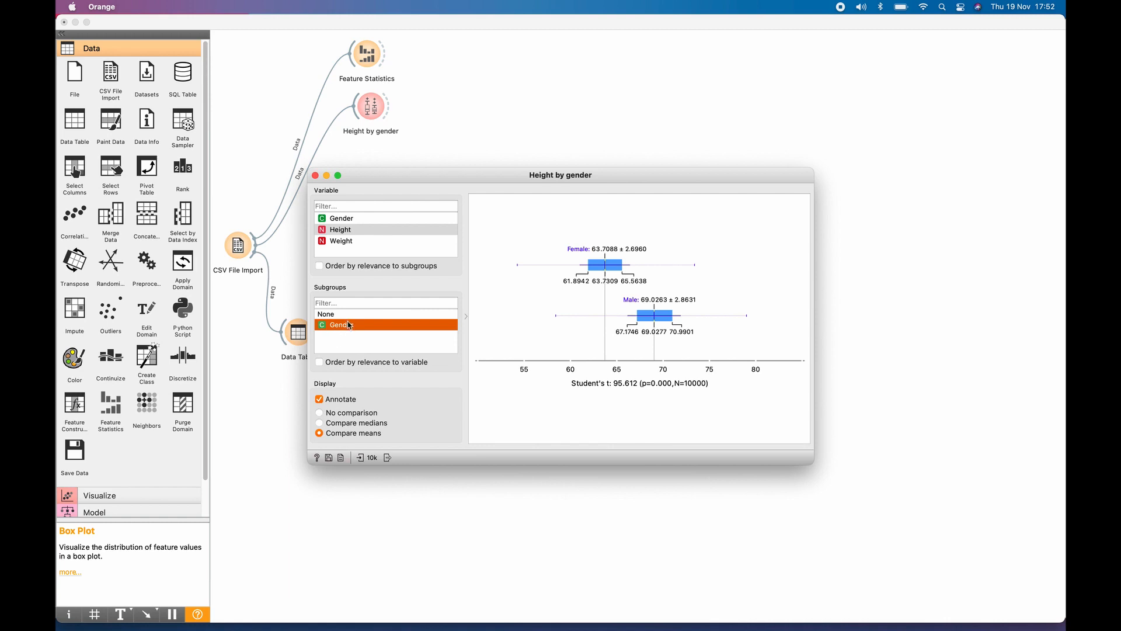
pyautogui.click(549, 291)
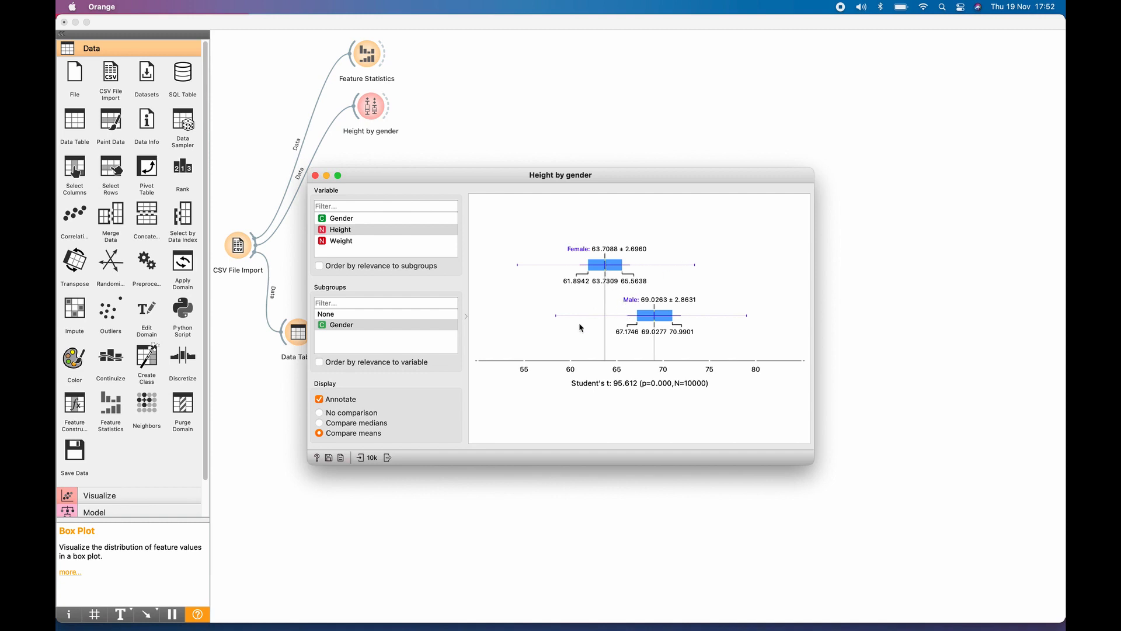
pyautogui.click(319, 425)
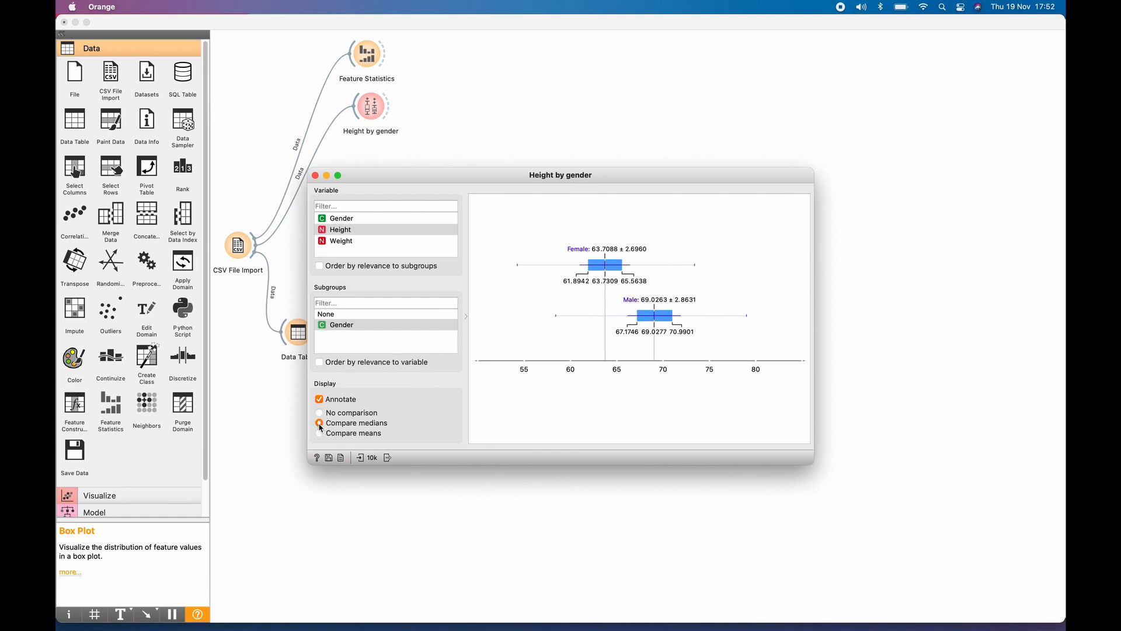
pyautogui.click(320, 434)
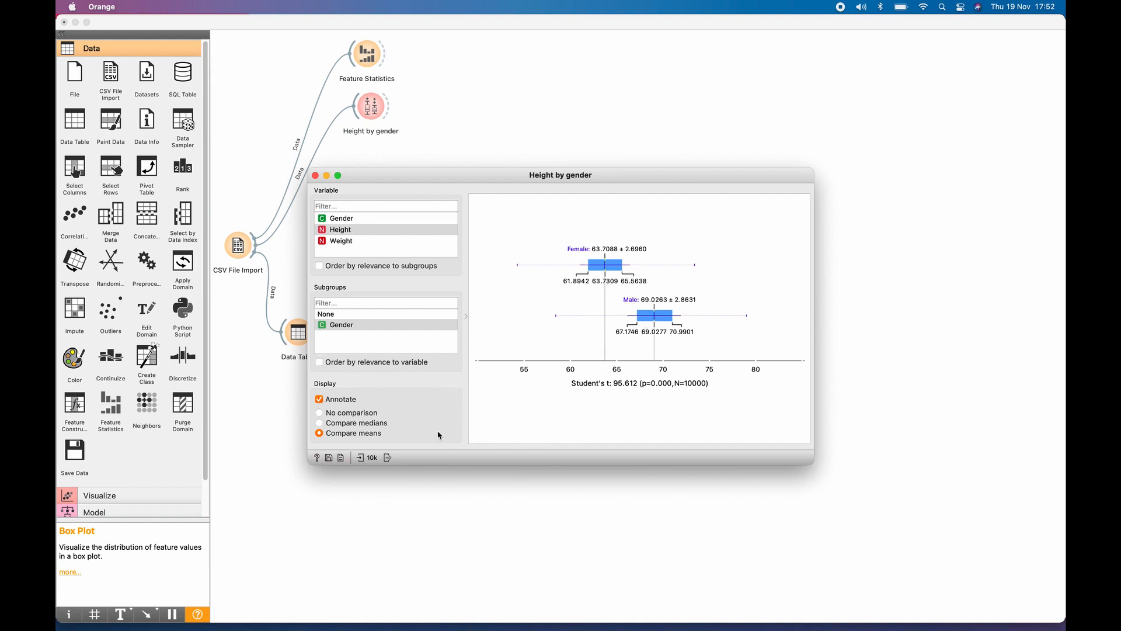
# Check the box plot's report and the image formats offered for saving it, and close the widget without saving
pyautogui.click(341, 458)
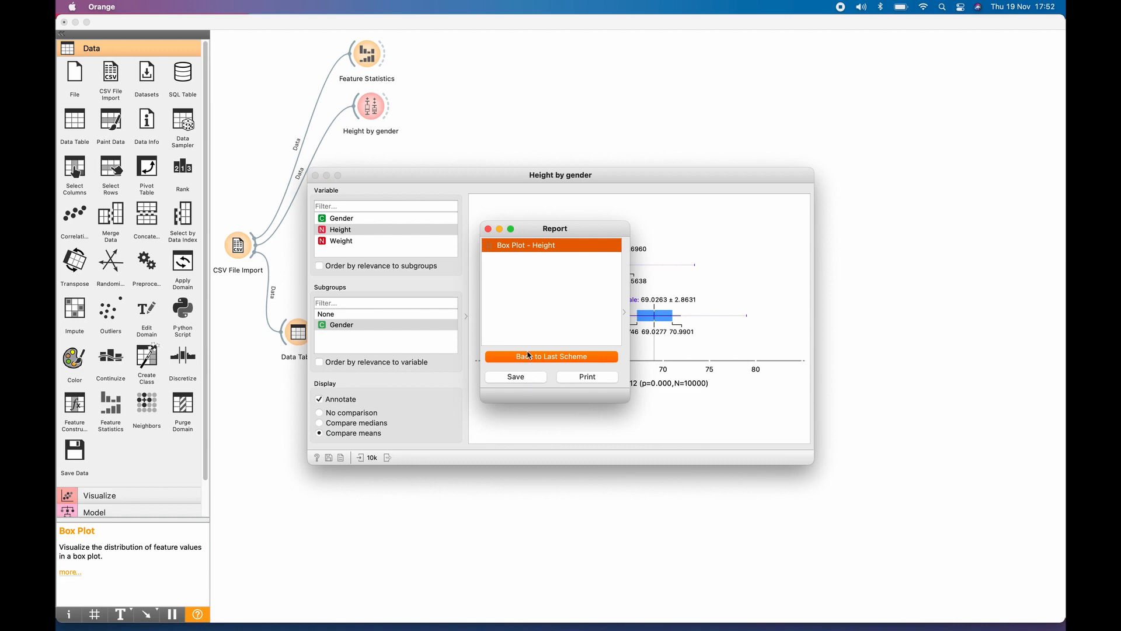
pyautogui.click(488, 231)
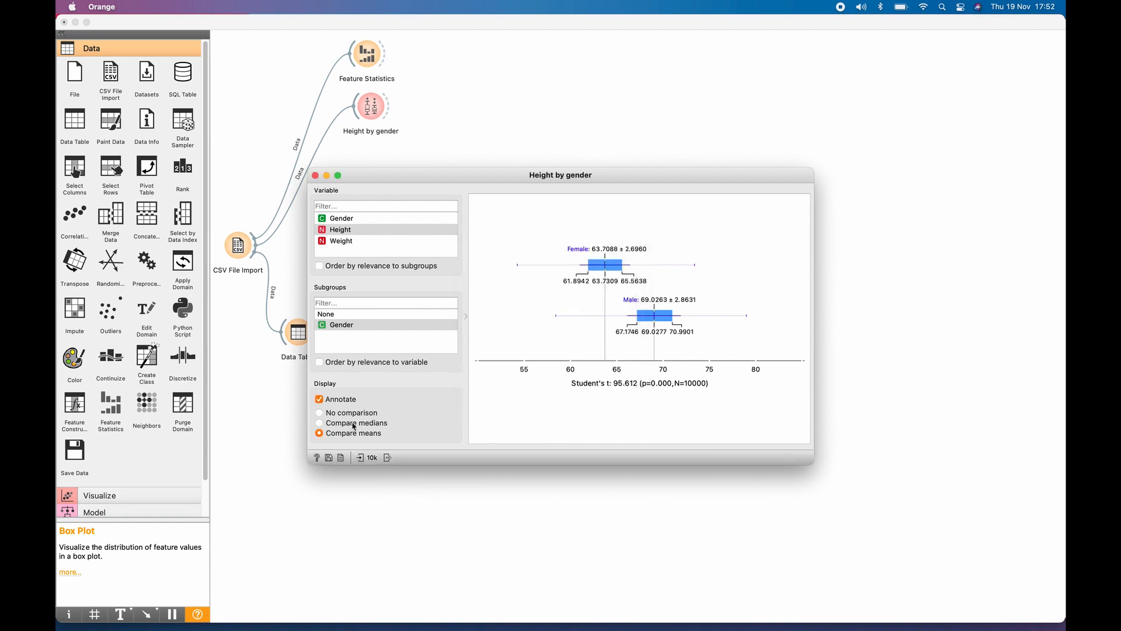
pyautogui.click(329, 457)
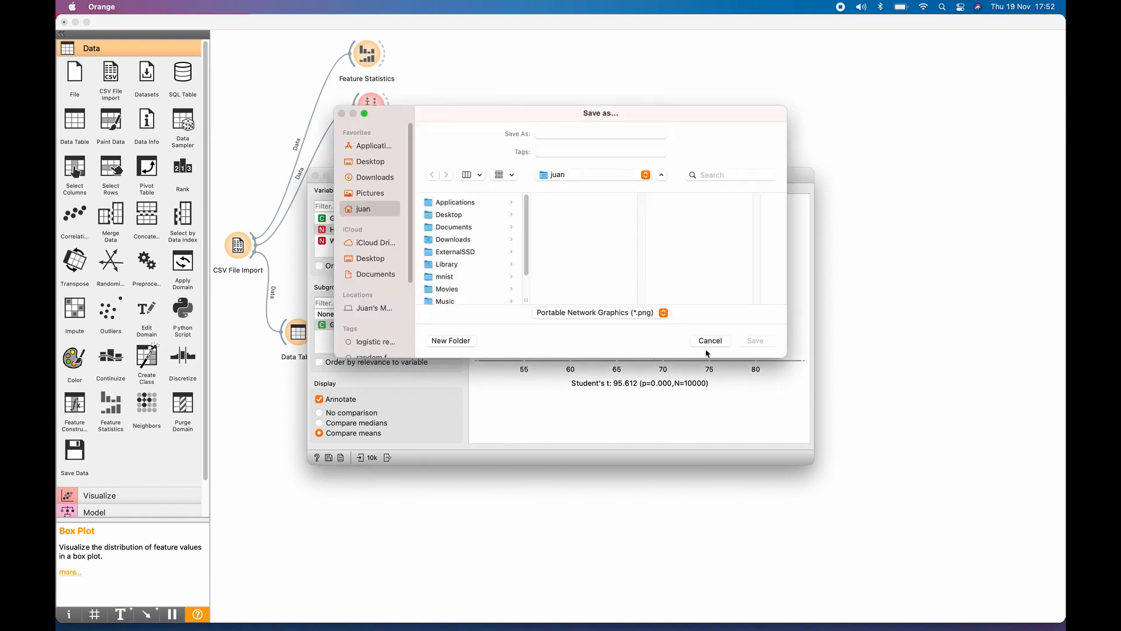
pyautogui.click(664, 313)
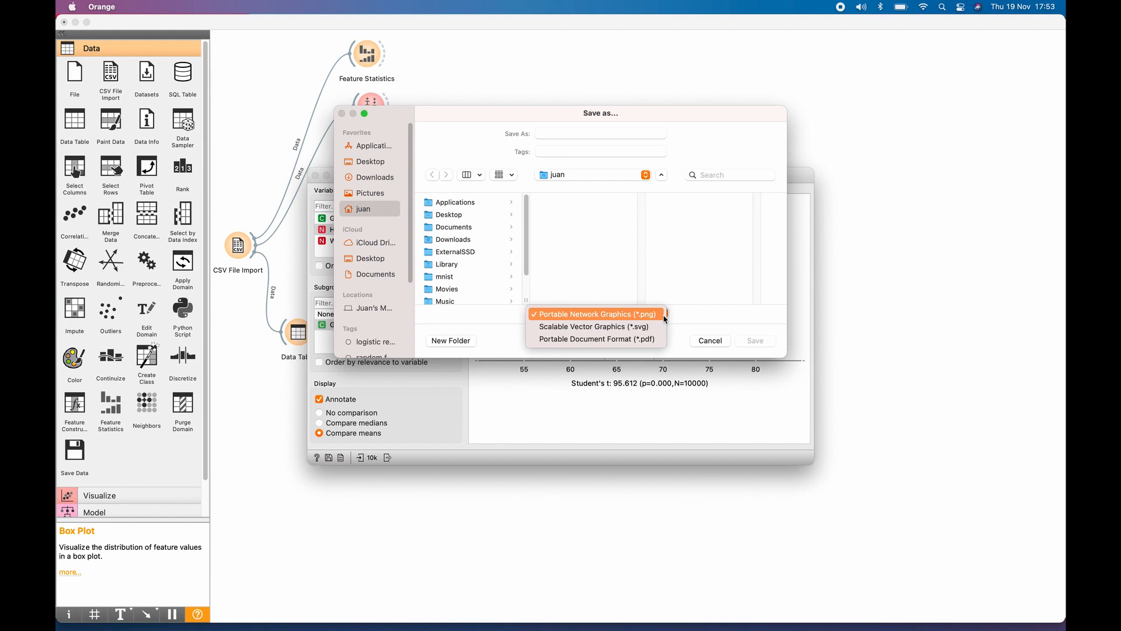
pyautogui.click(699, 342)
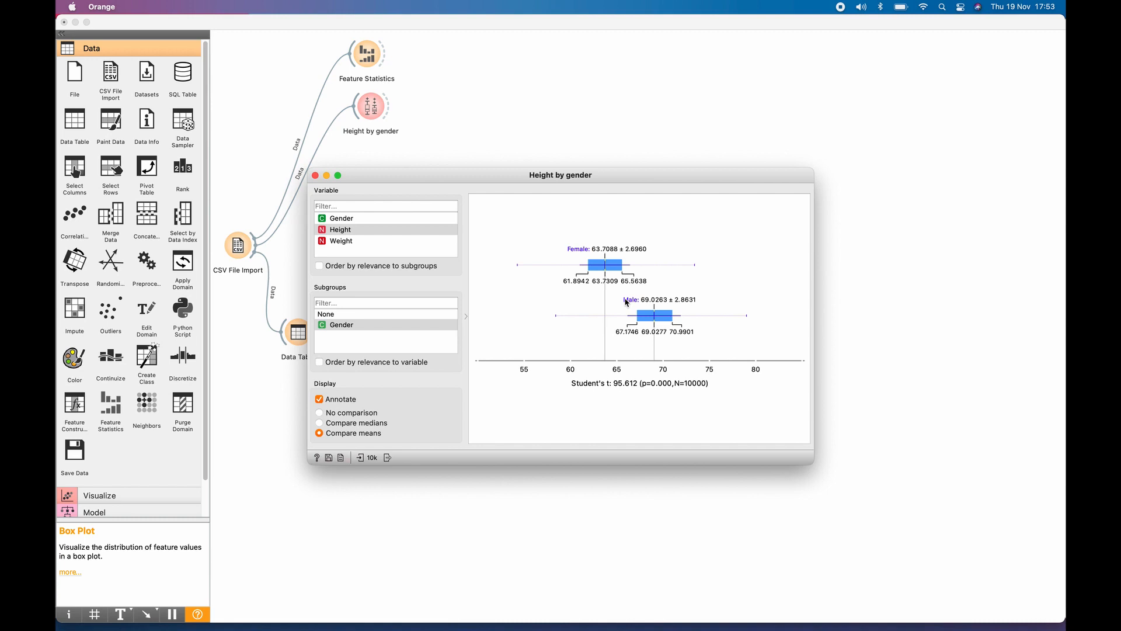
pyautogui.click(315, 175)
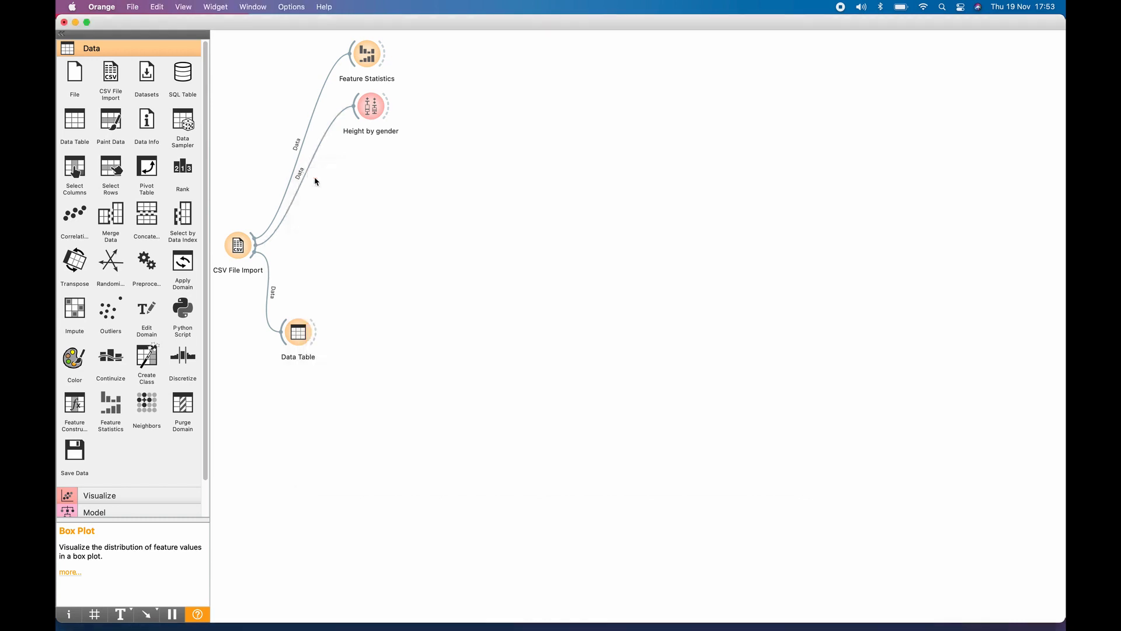
# Add a second Box Plot widget below Height by gender and link the CSV File Import output to it
pyautogui.rightClick(356, 164)
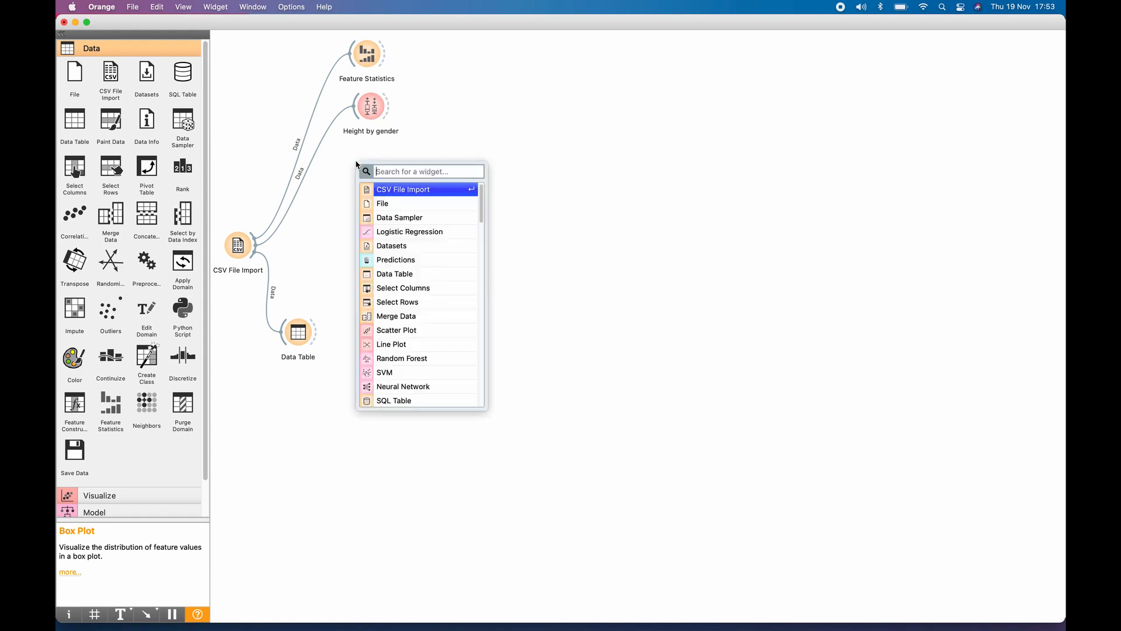
pyautogui.write('box')
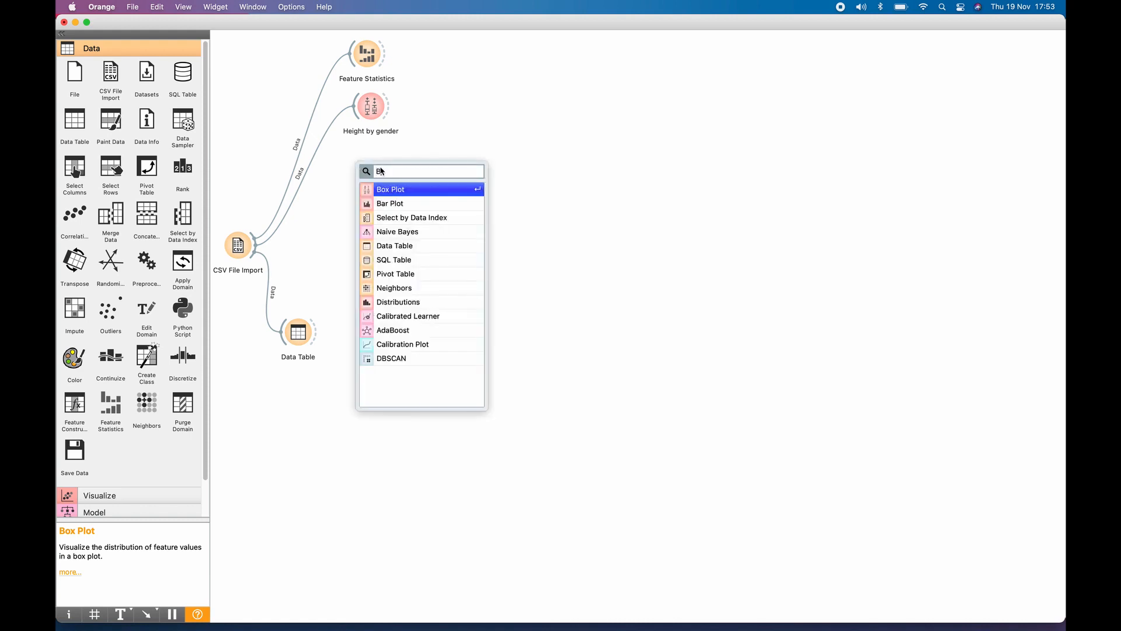
pyautogui.click(394, 190)
pyautogui.moveTo(356, 170); pyautogui.dragTo(371, 169)
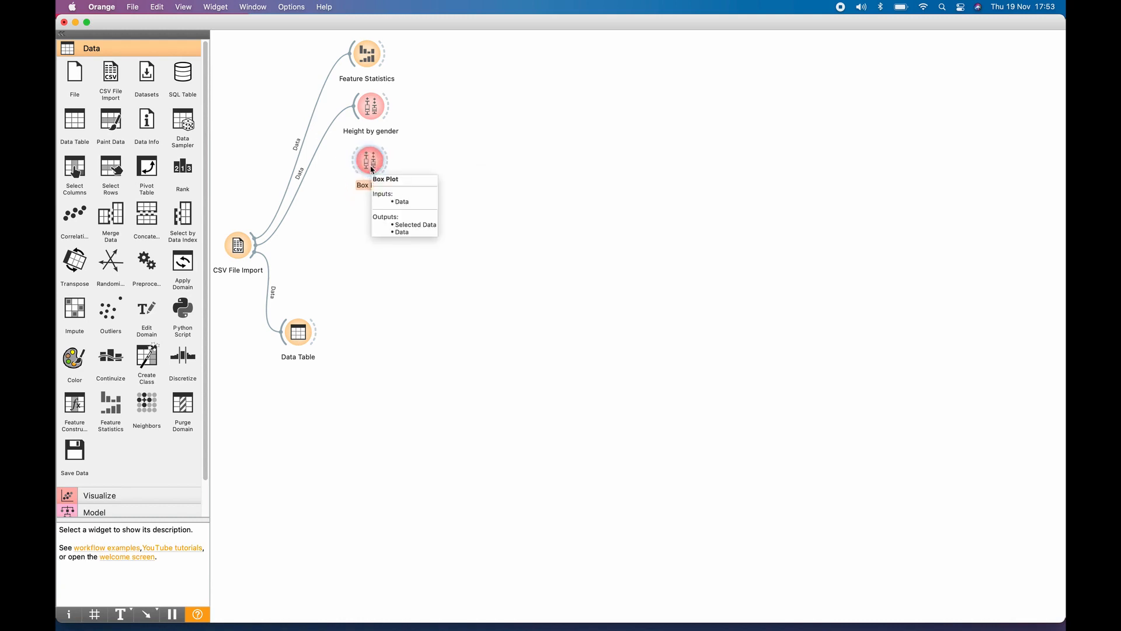
pyautogui.click(351, 229)
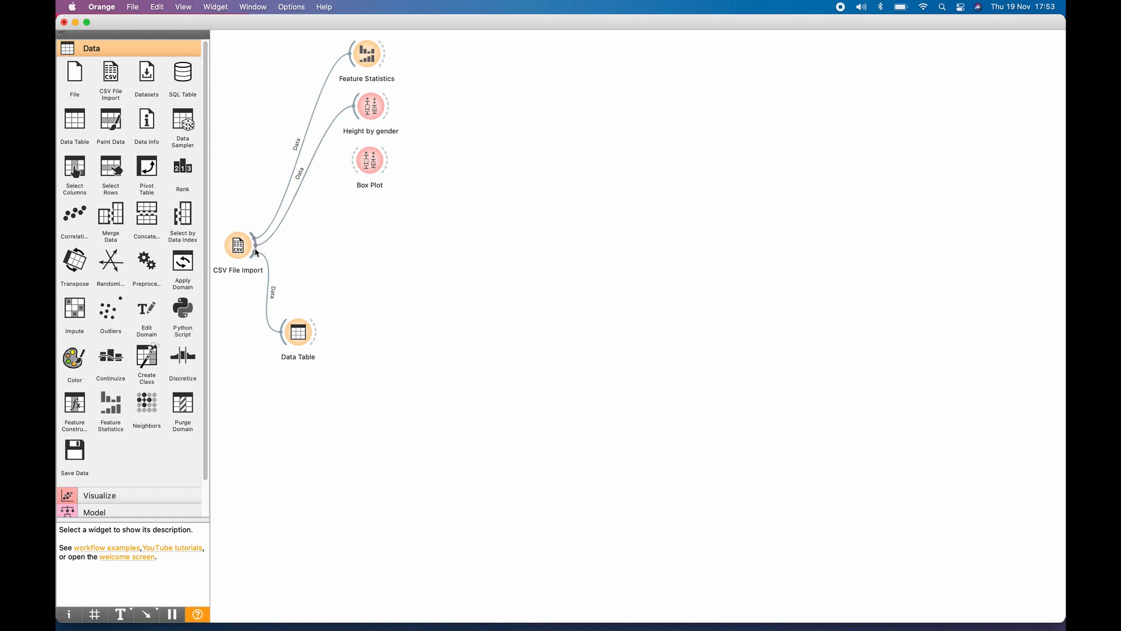
pyautogui.moveTo(257, 252); pyautogui.dragTo(353, 167)
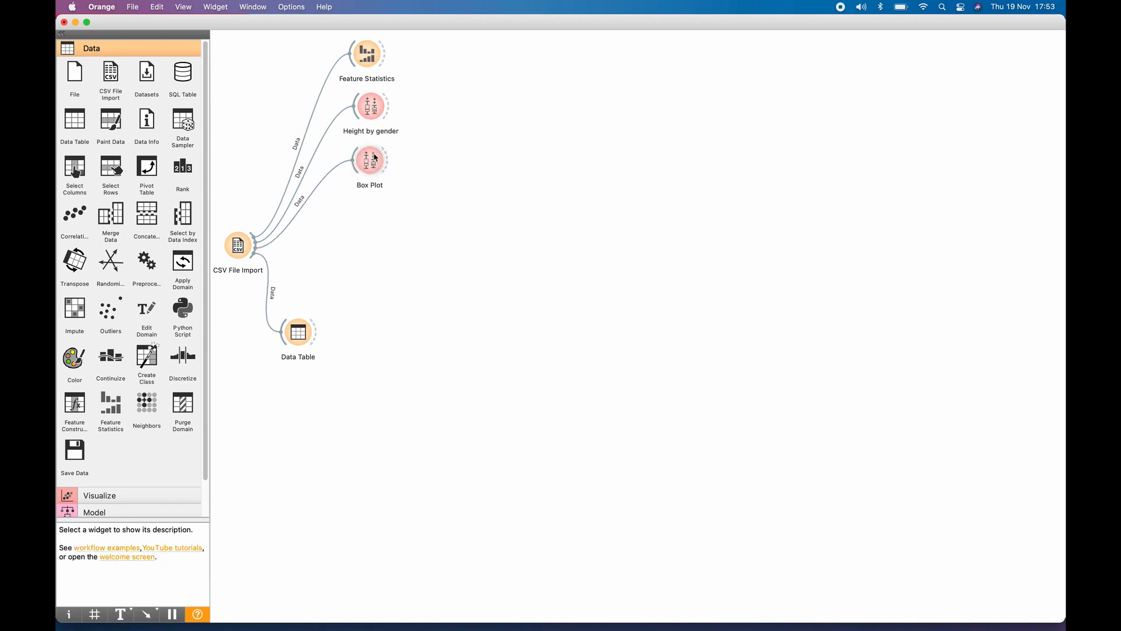
# Rename the second Box Plot widget as "Weight by gender"
pyautogui.rightClick(375, 157)
pyautogui.click(395, 178)
pyautogui.write('Weight by gender')
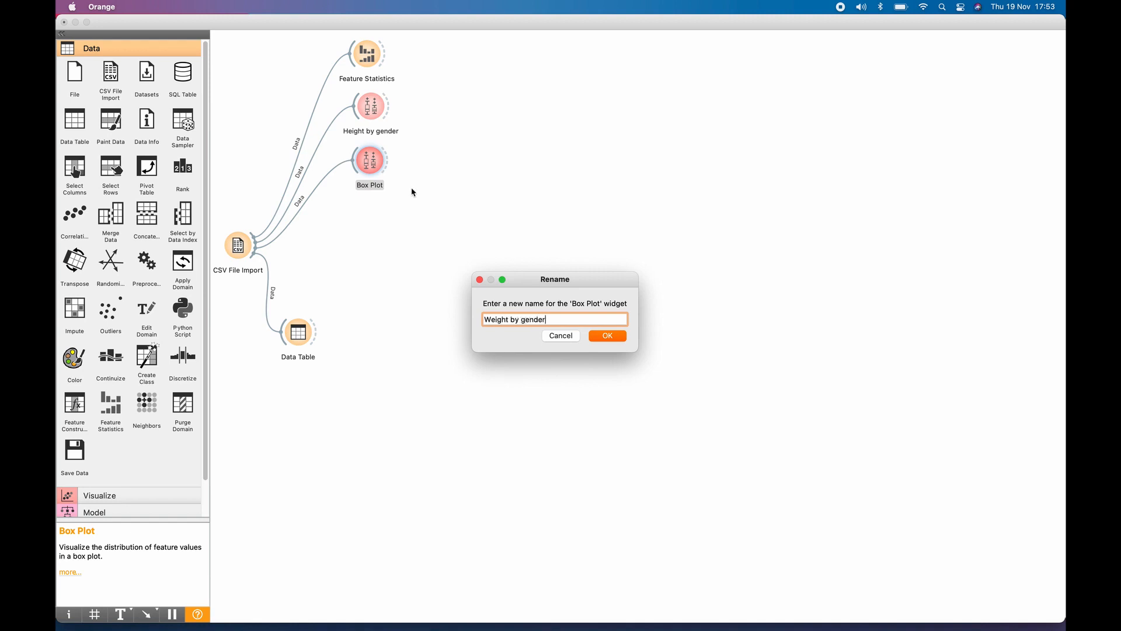
pyautogui.click(610, 335)
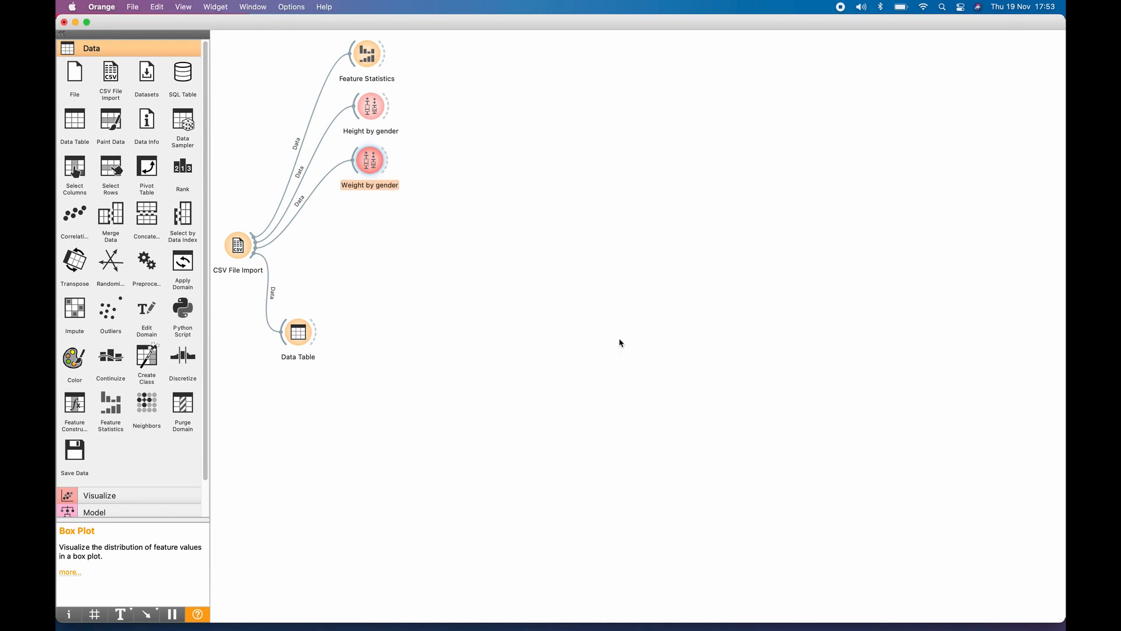
# Open the Weight by gender box plot to examine the weight distribution per gender, and close it
pyautogui.moveTo(374, 167); pyautogui.dragTo(374, 162)
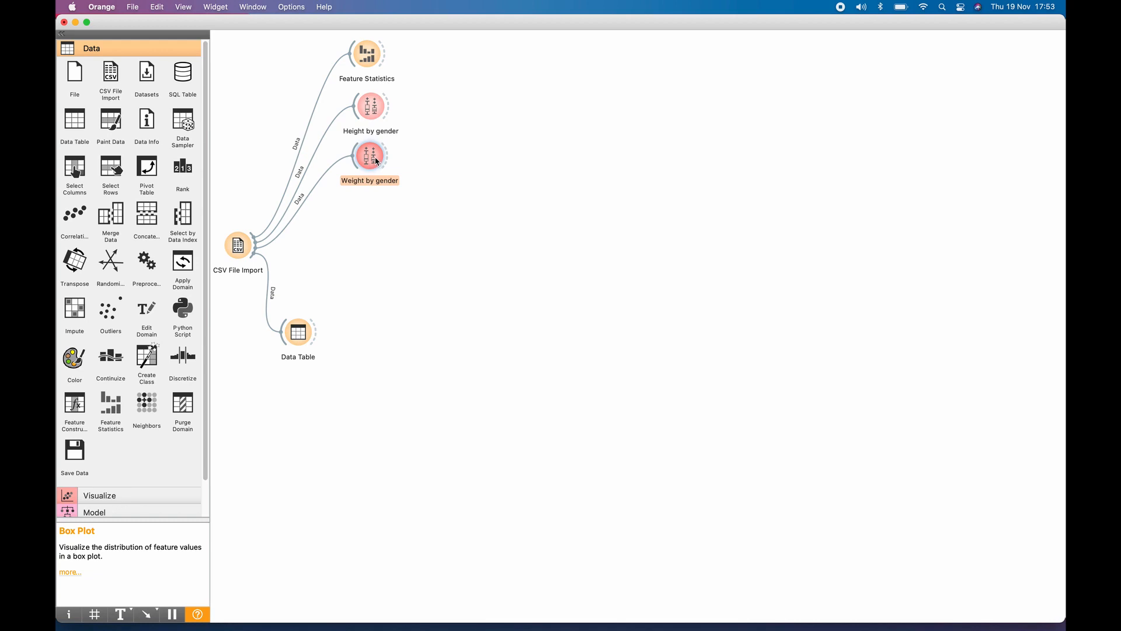
pyautogui.doubleClick(375, 160)
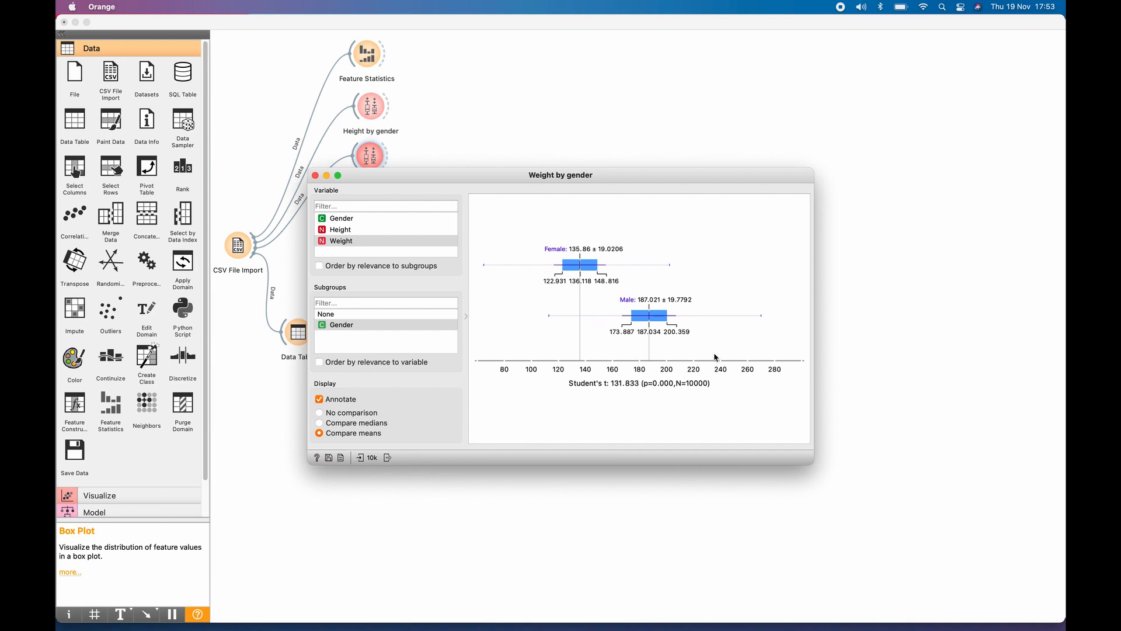
pyautogui.click(316, 176)
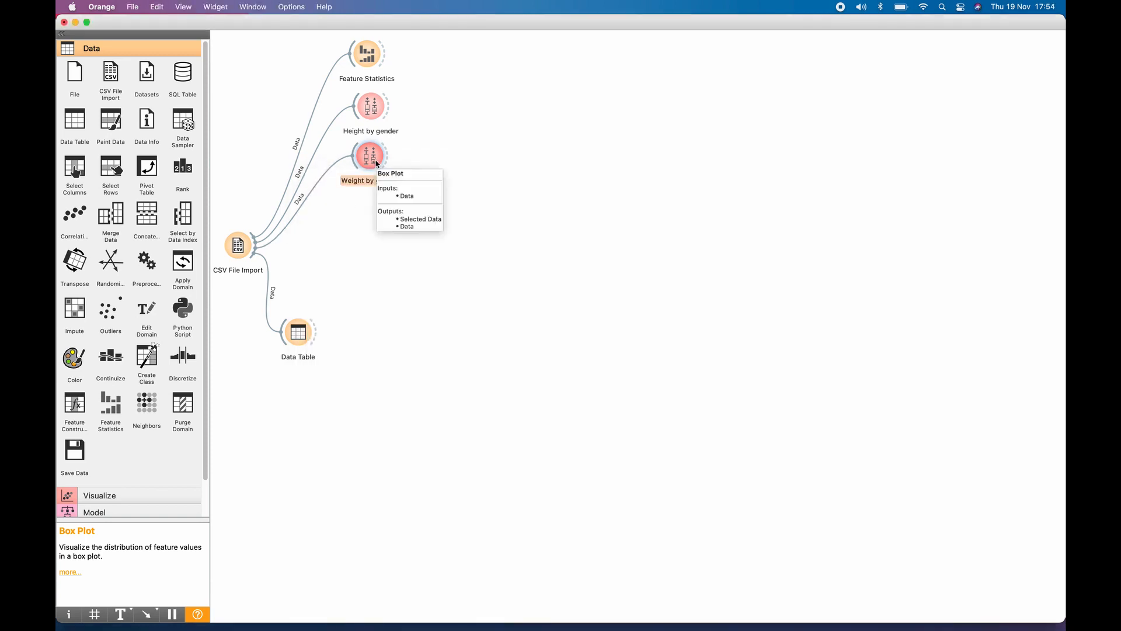
# Align the Height by gender and Weight by gender widgets in a column beneath Feature Statistics
pyautogui.click(372, 106)
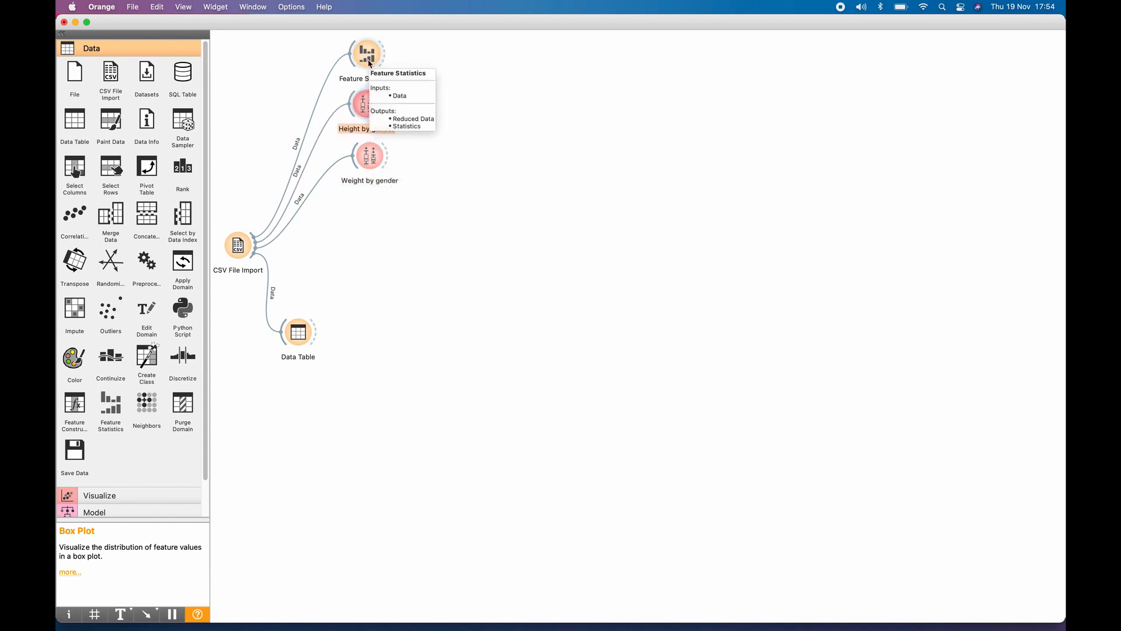
pyautogui.click(371, 161)
pyautogui.moveTo(371, 161); pyautogui.dragTo(368, 165)
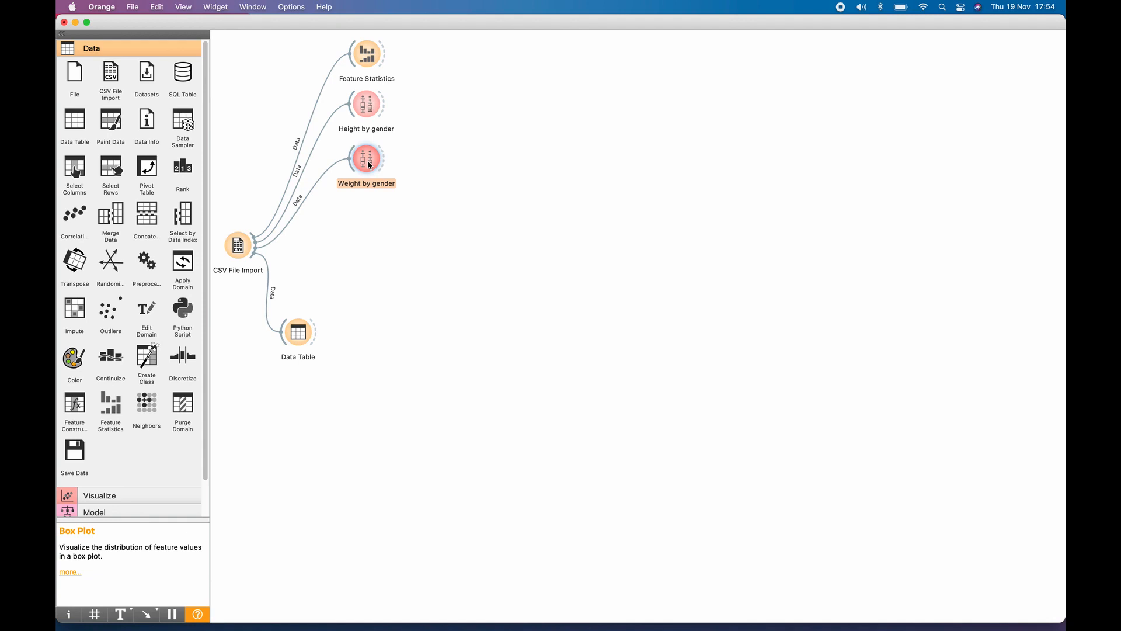
# Add a 24px text annotation reading "Models" on the canvas, below and to the right of the Data Table widget
pyautogui.click(125, 613)
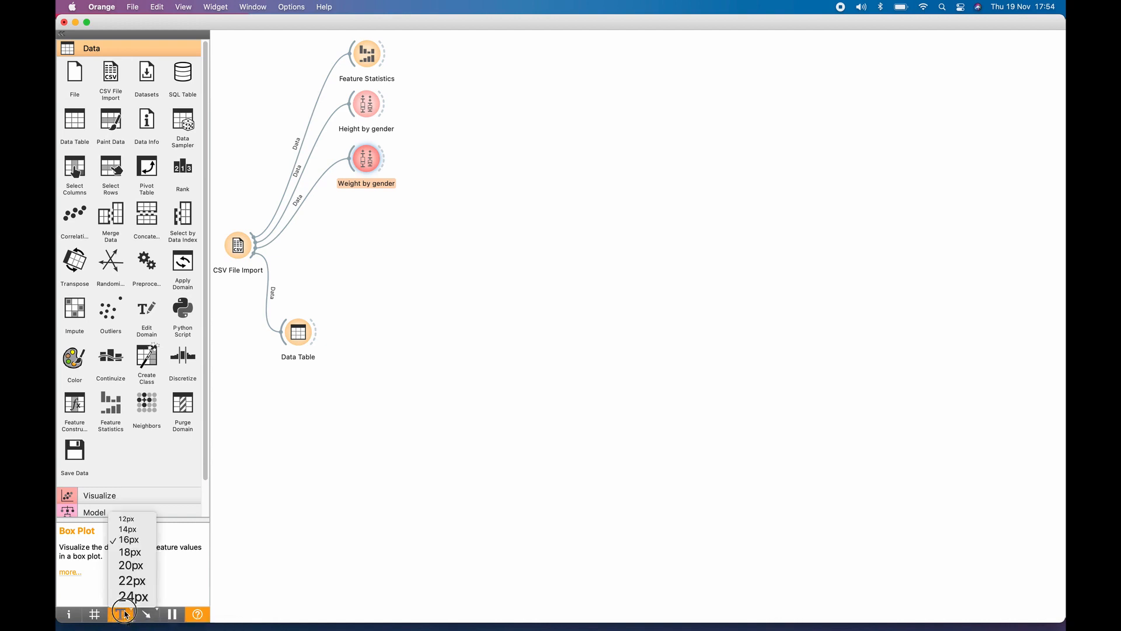
pyautogui.click(126, 597)
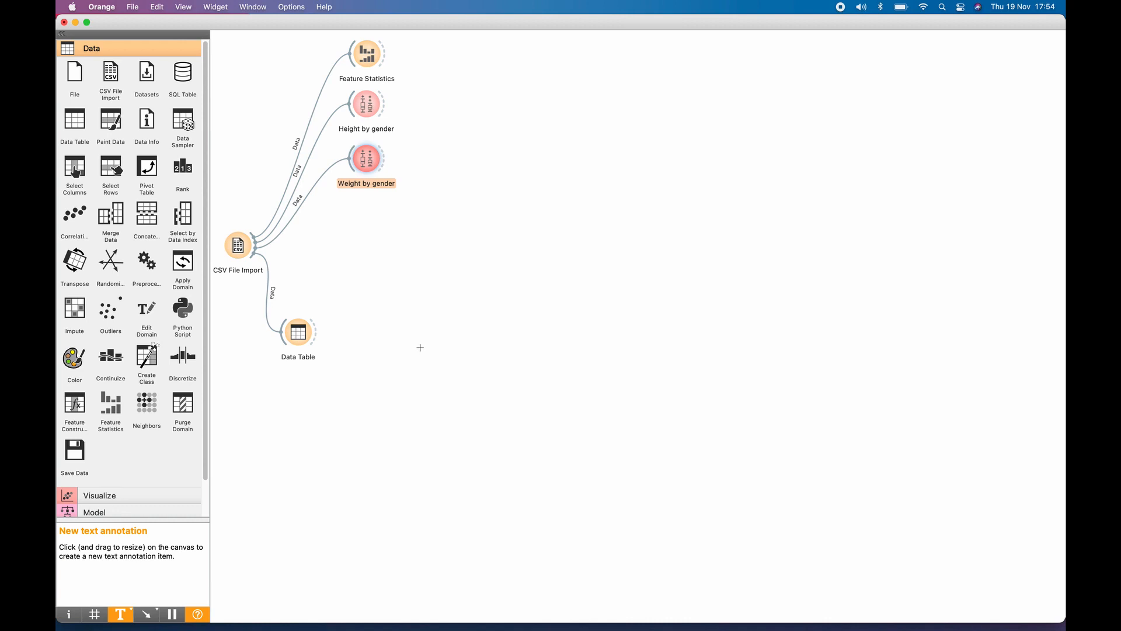
pyautogui.click(394, 397)
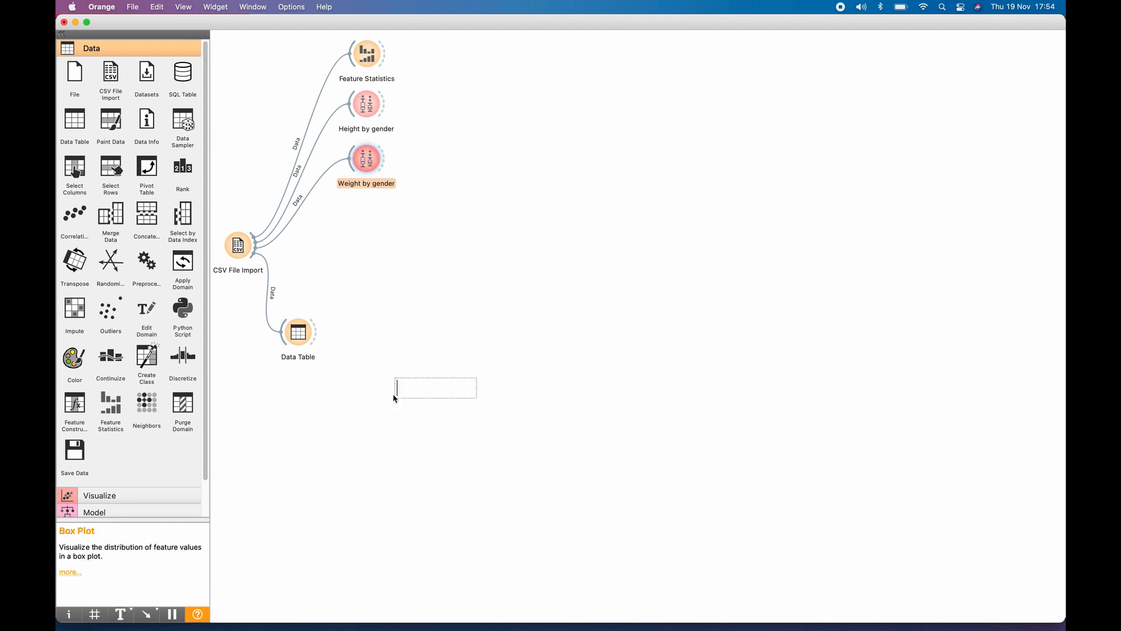
pyautogui.write('Models')
pyautogui.click(417, 406)
pyautogui.moveTo(414, 392); pyautogui.dragTo(402, 404)
pyautogui.click(351, 464)
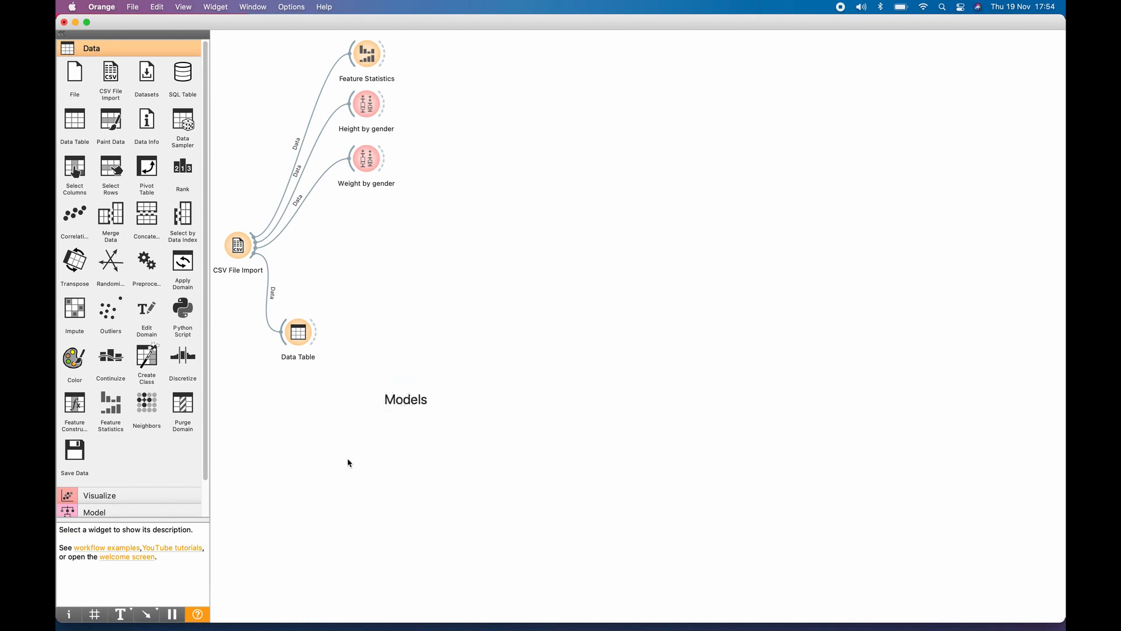
pyautogui.click(154, 615)
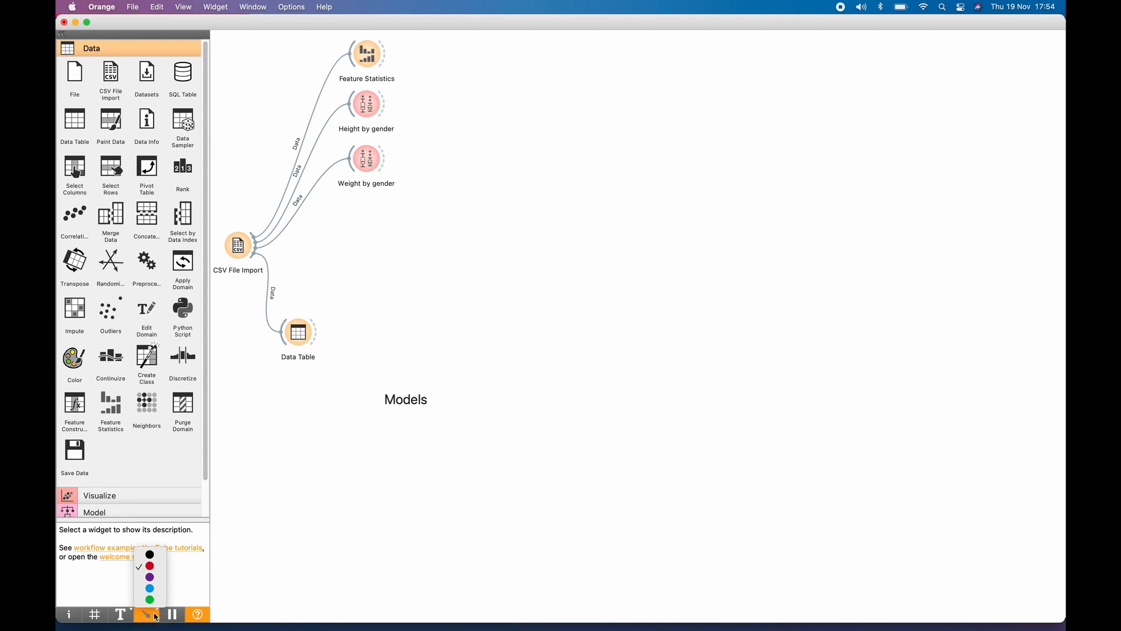
pyautogui.click(274, 529)
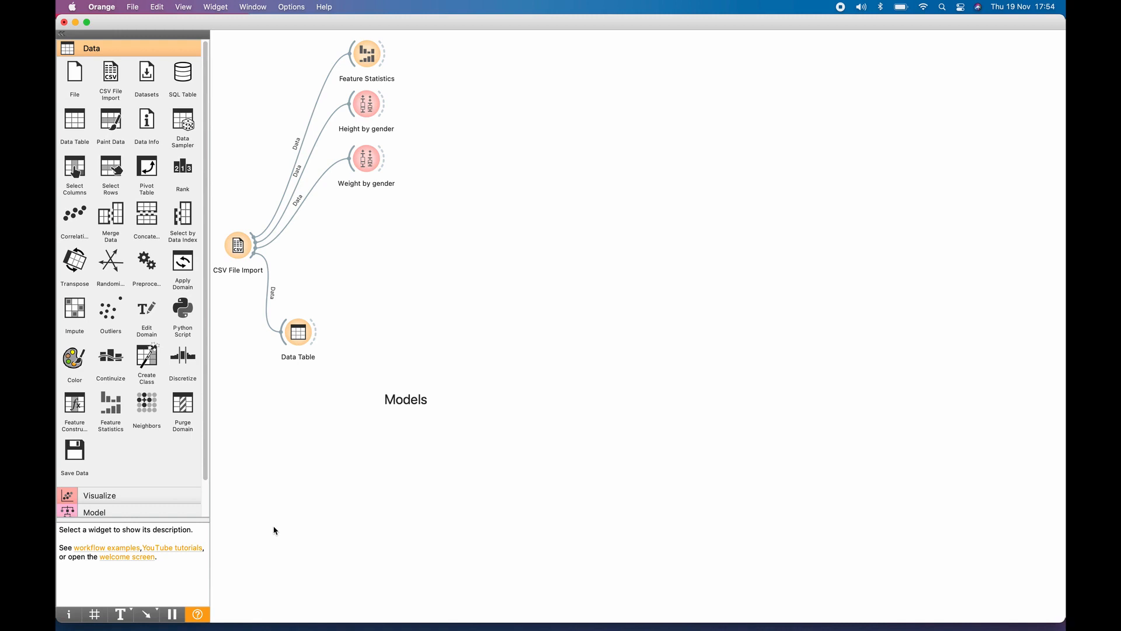
# Move Data Table up beneath Weight by gender and add a Select Columns widget fed by CSV File Import beneath the Models text
pyautogui.moveTo(300, 334); pyautogui.dragTo(341, 272)
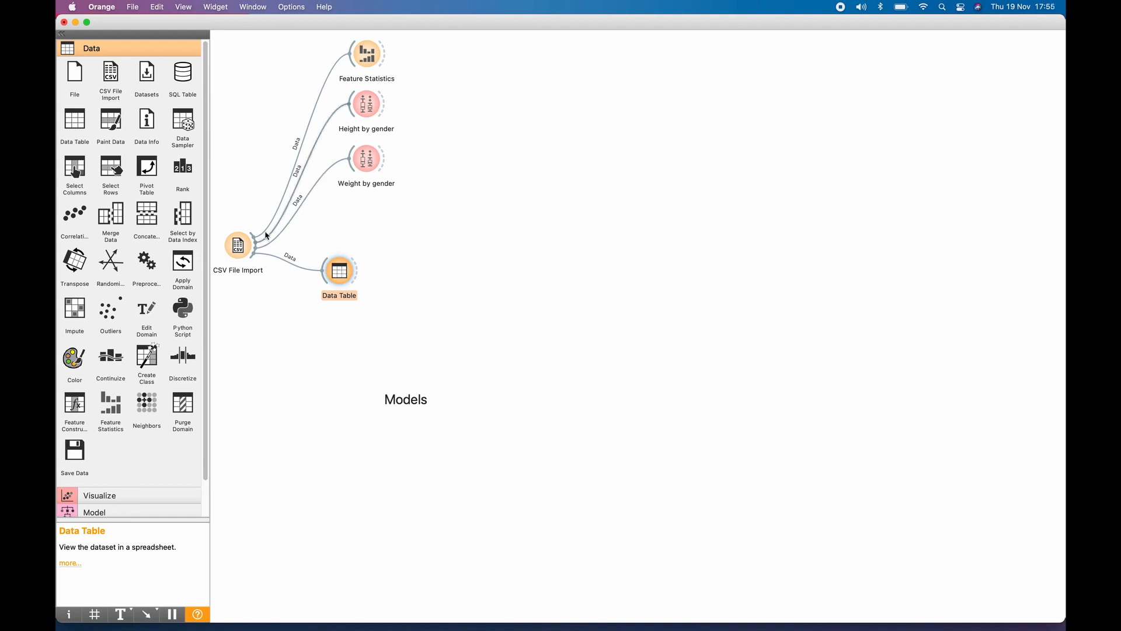
pyautogui.moveTo(253, 260); pyautogui.dragTo(390, 447)
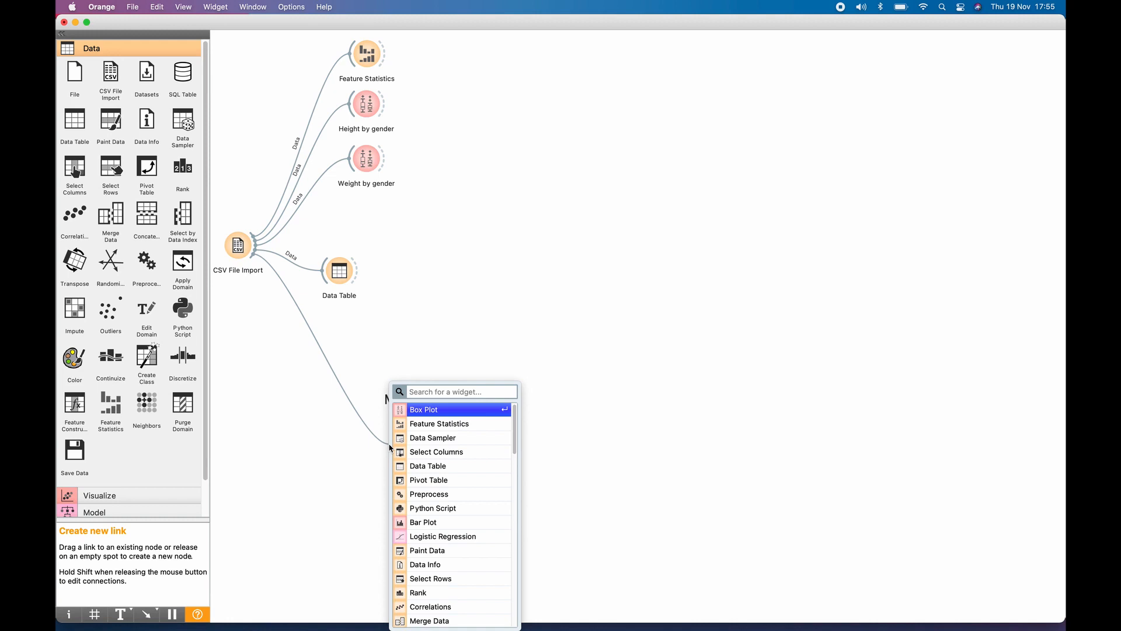
pyautogui.write('Sel')
pyautogui.click(474, 414)
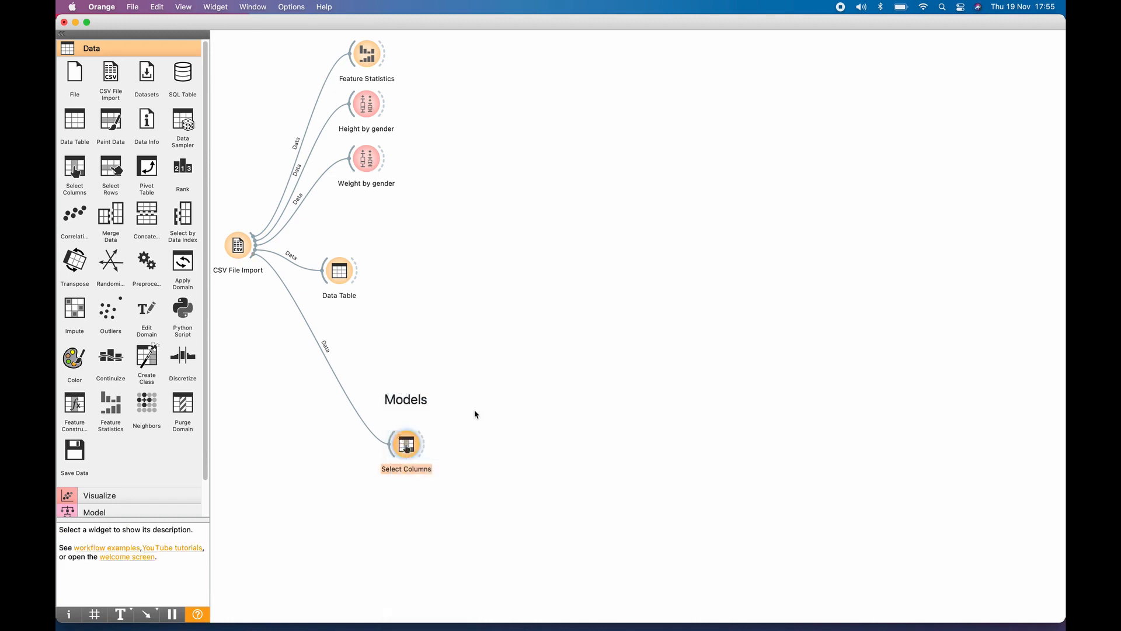
pyautogui.moveTo(408, 449); pyautogui.dragTo(410, 435)
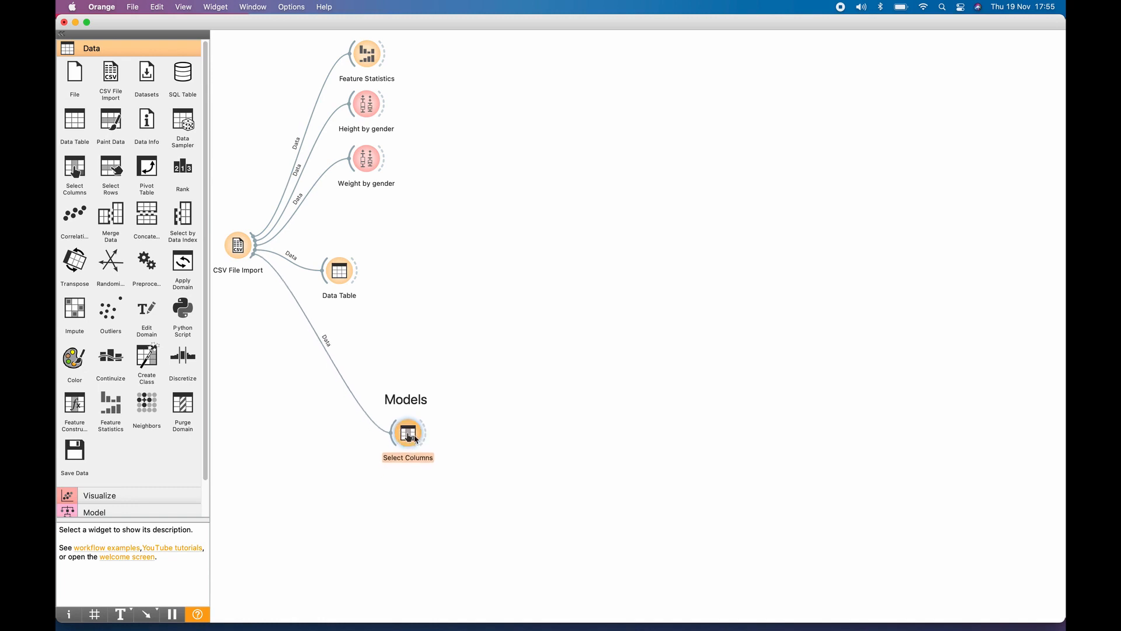
# Open Select Columns and move Height, Weight and Gender back to the available variables
pyautogui.rightClick(413, 436)
pyautogui.click(416, 445)
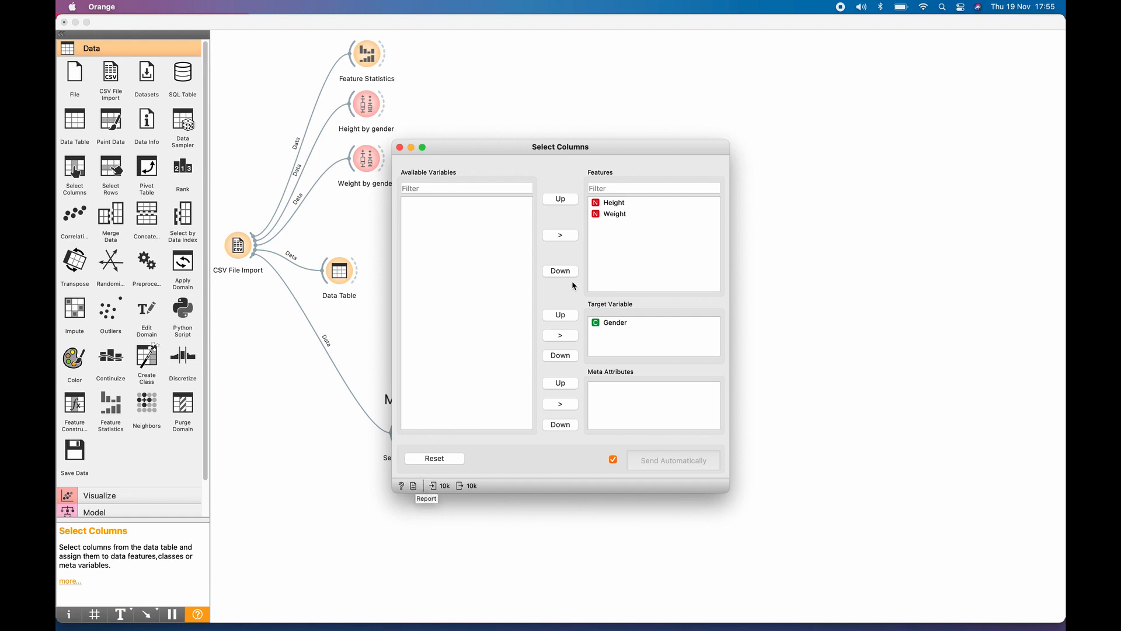
pyautogui.doubleClick(614, 202)
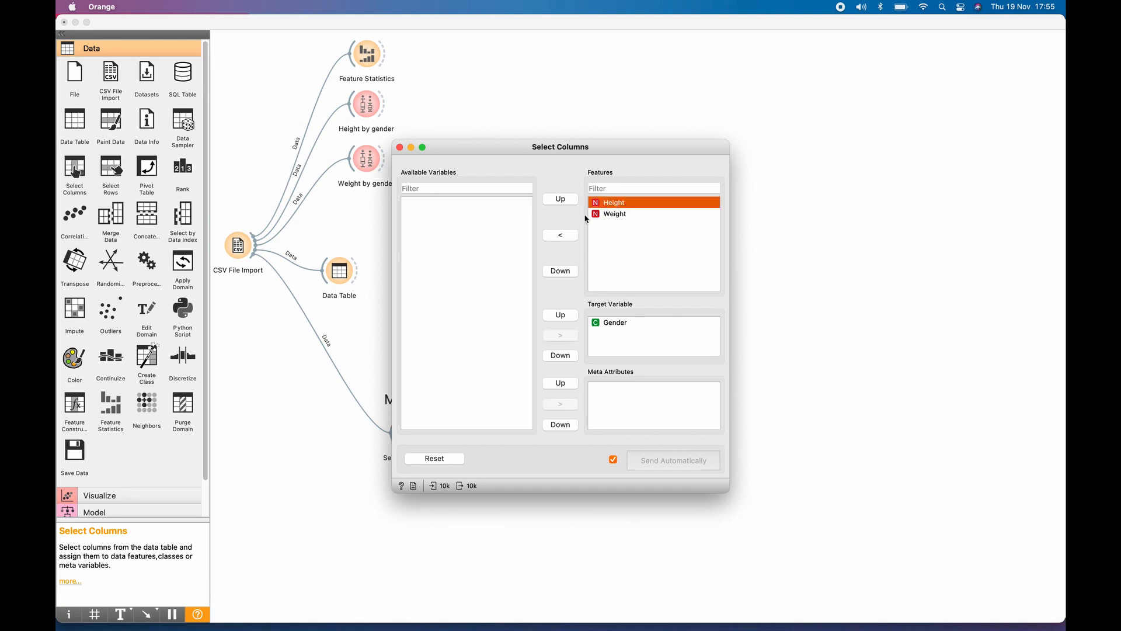
pyautogui.click(613, 205)
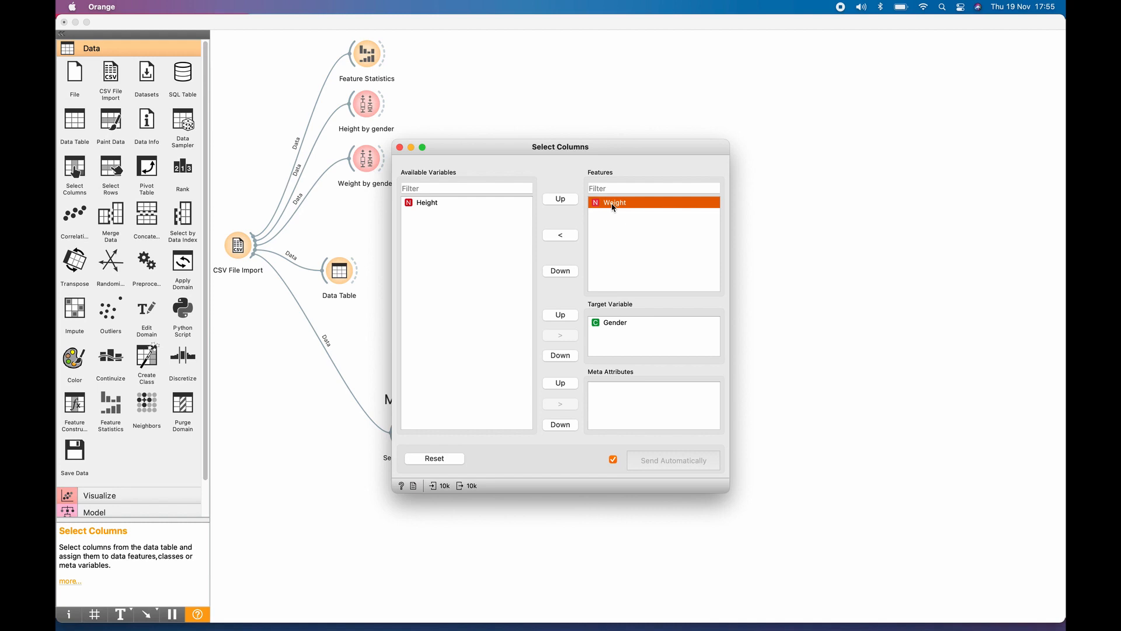
pyautogui.click(564, 236)
pyautogui.click(614, 325)
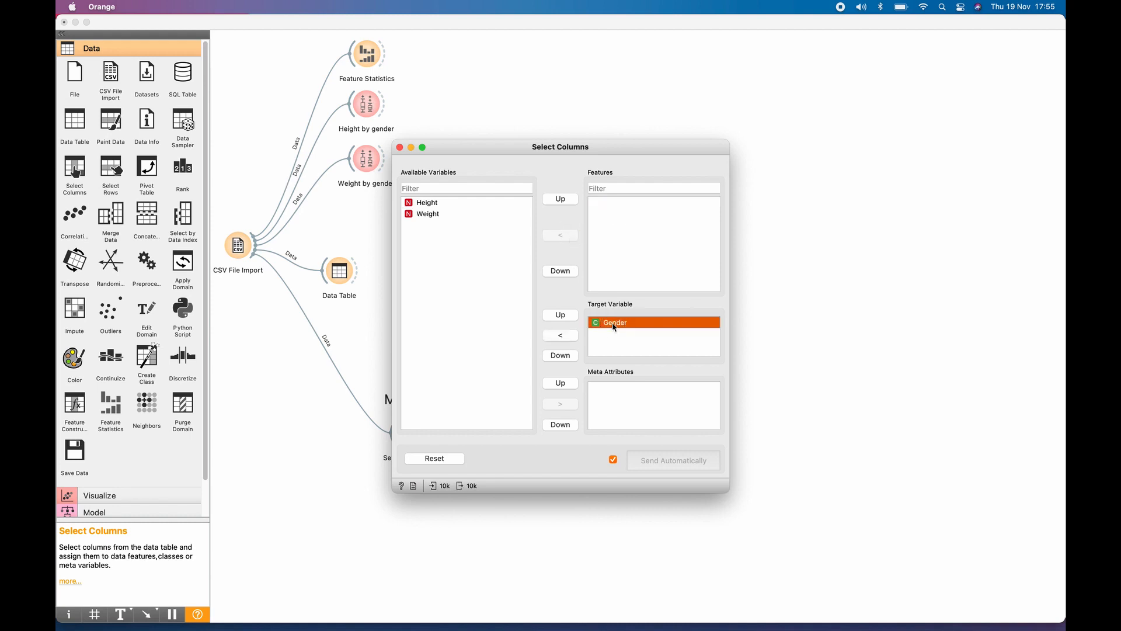
pyautogui.click(575, 337)
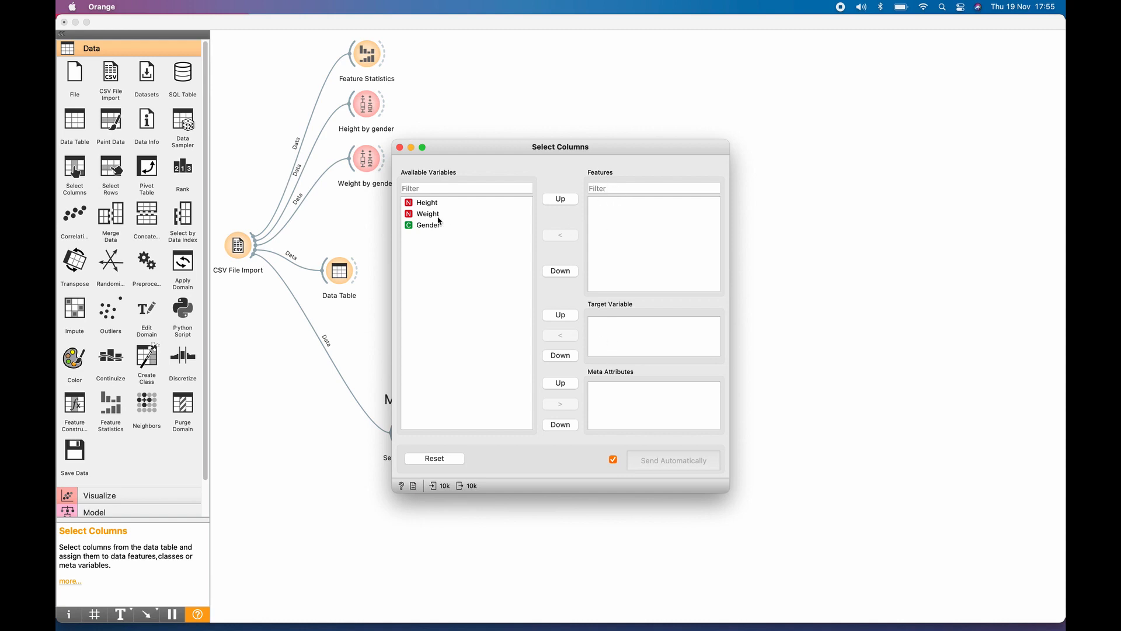
# Assign Height and Weight as features and Gender as target variable, keep automatic sending enabled, and close Select Columns
pyautogui.moveTo(432, 204); pyautogui.dragTo(629, 232)
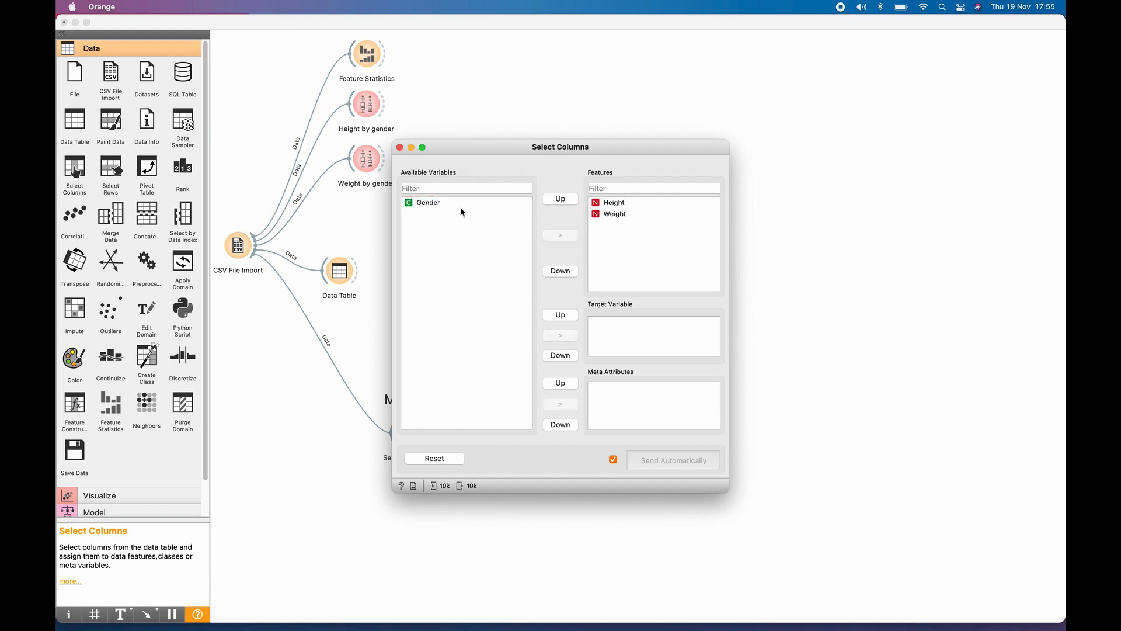
pyautogui.click(435, 207)
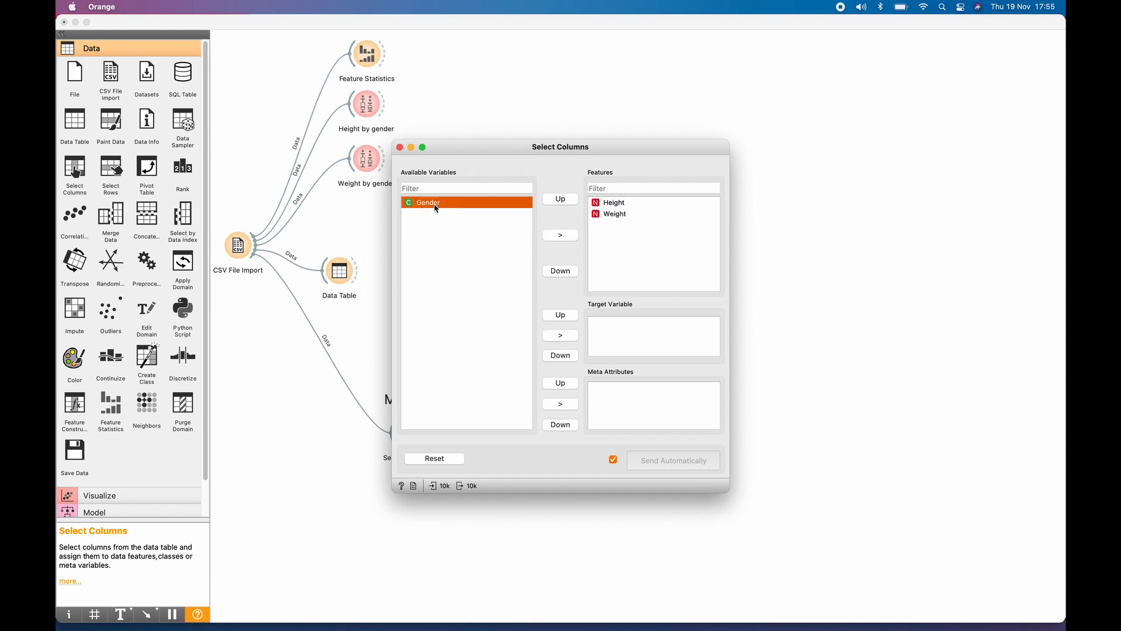
pyautogui.click(561, 336)
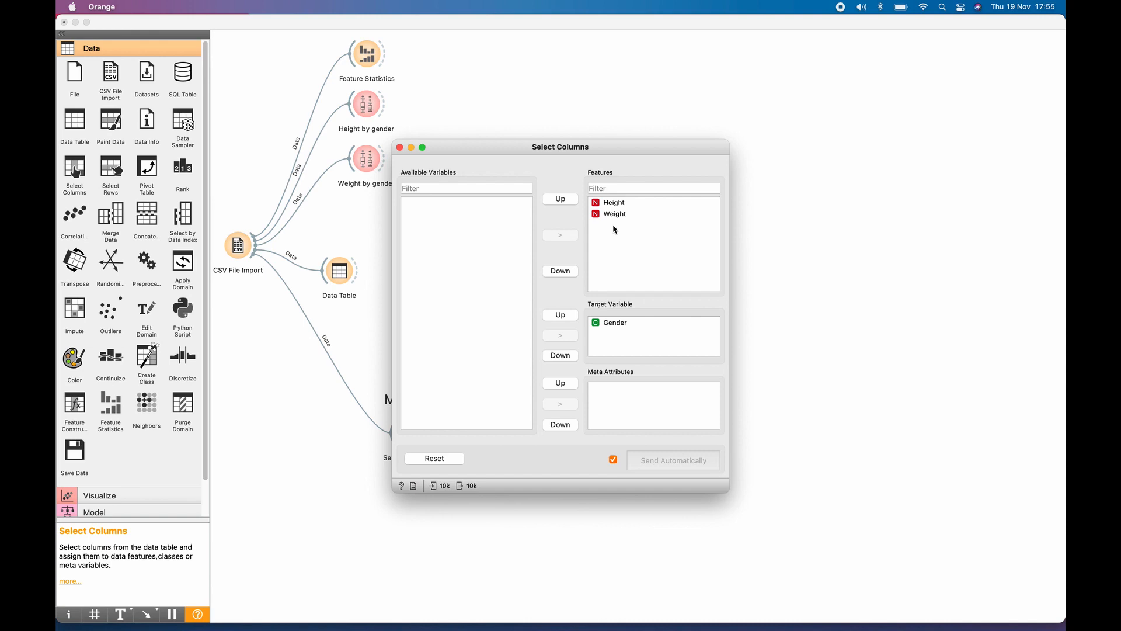
pyautogui.click(613, 461)
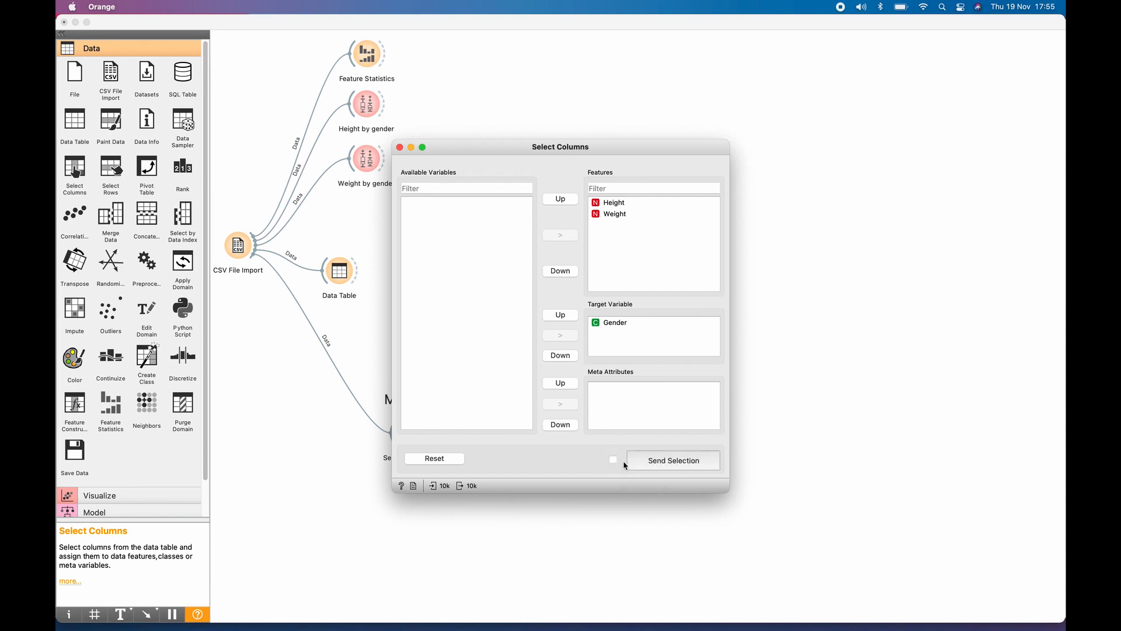
pyautogui.click(613, 460)
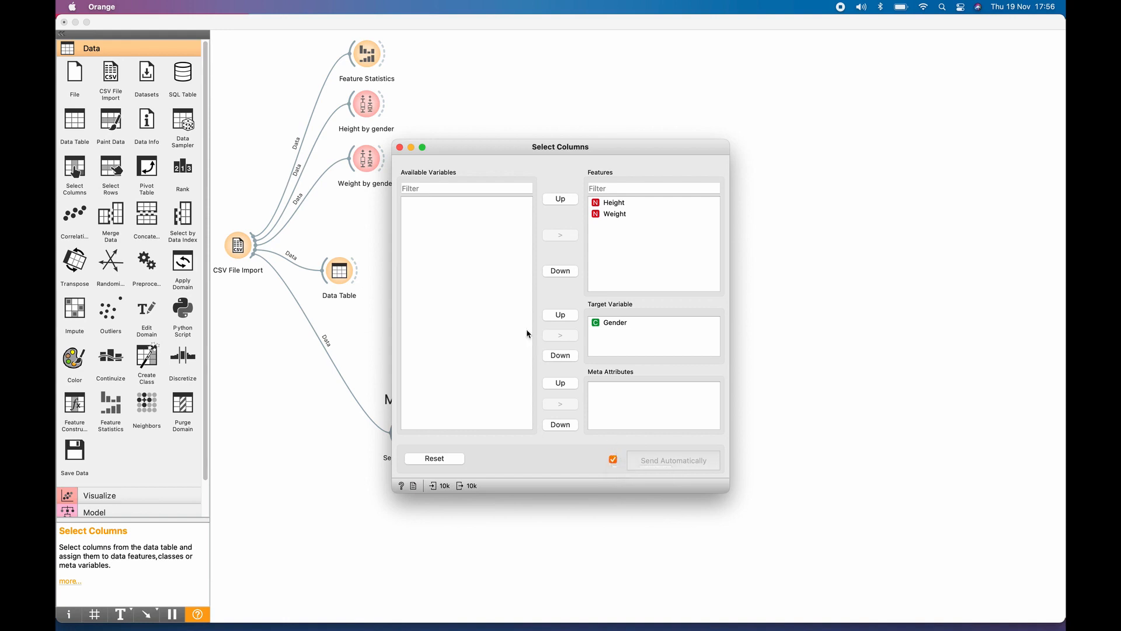
pyautogui.click(400, 147)
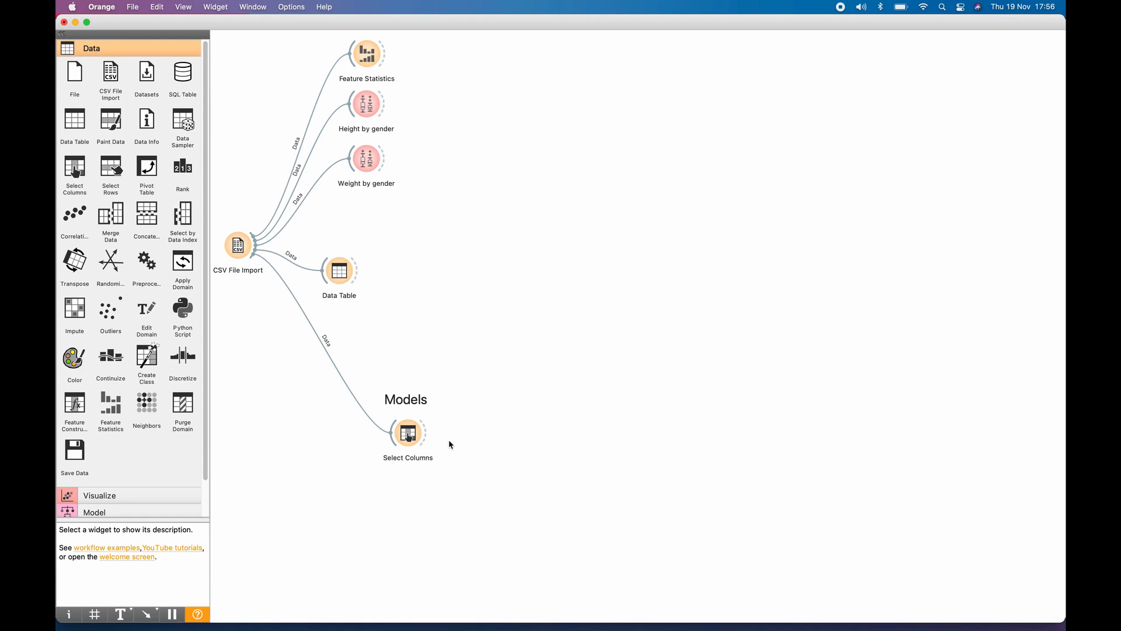
# Add a Data Sampler fed by Select Columns and sample a fixed proportion of 70 % of the data
pyautogui.moveTo(426, 438); pyautogui.dragTo(468, 436)
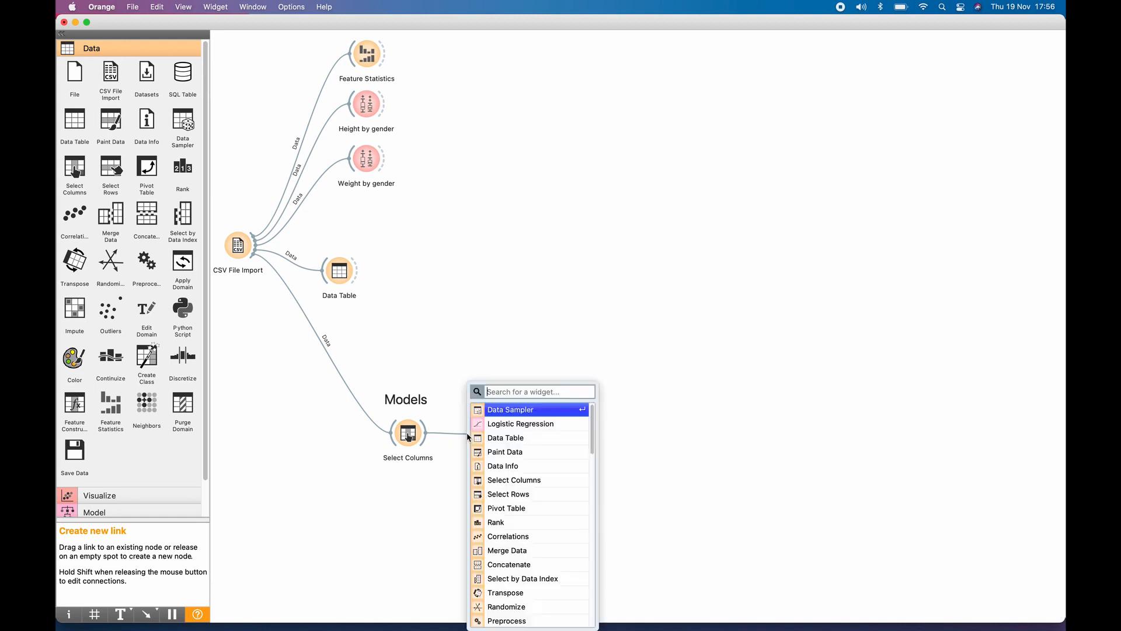
pyautogui.click(509, 410)
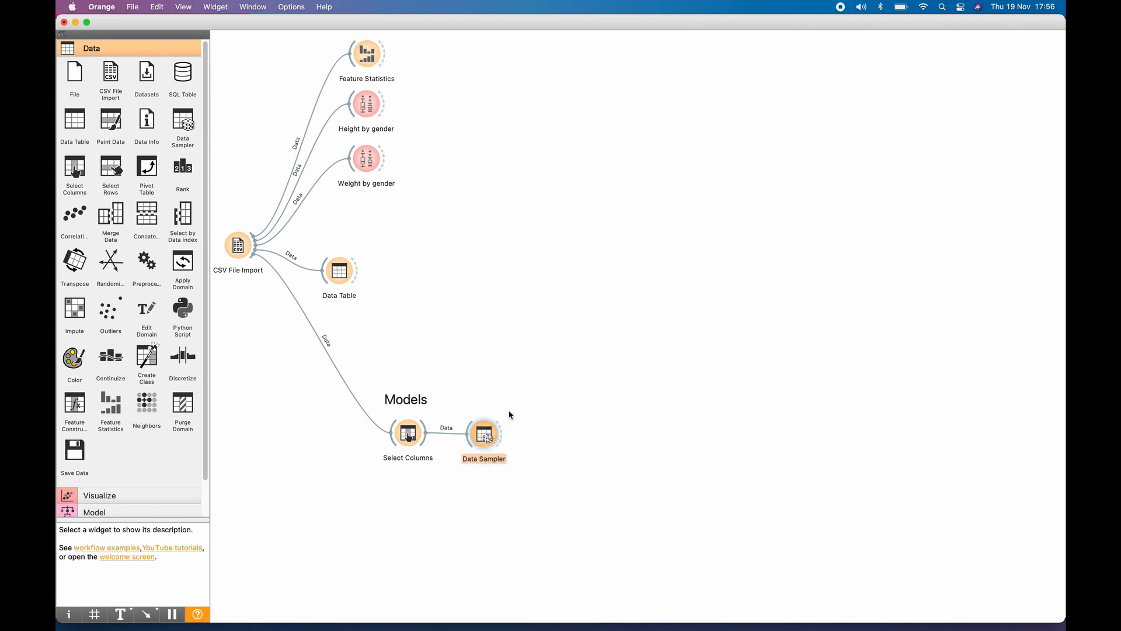
pyautogui.doubleClick(488, 432)
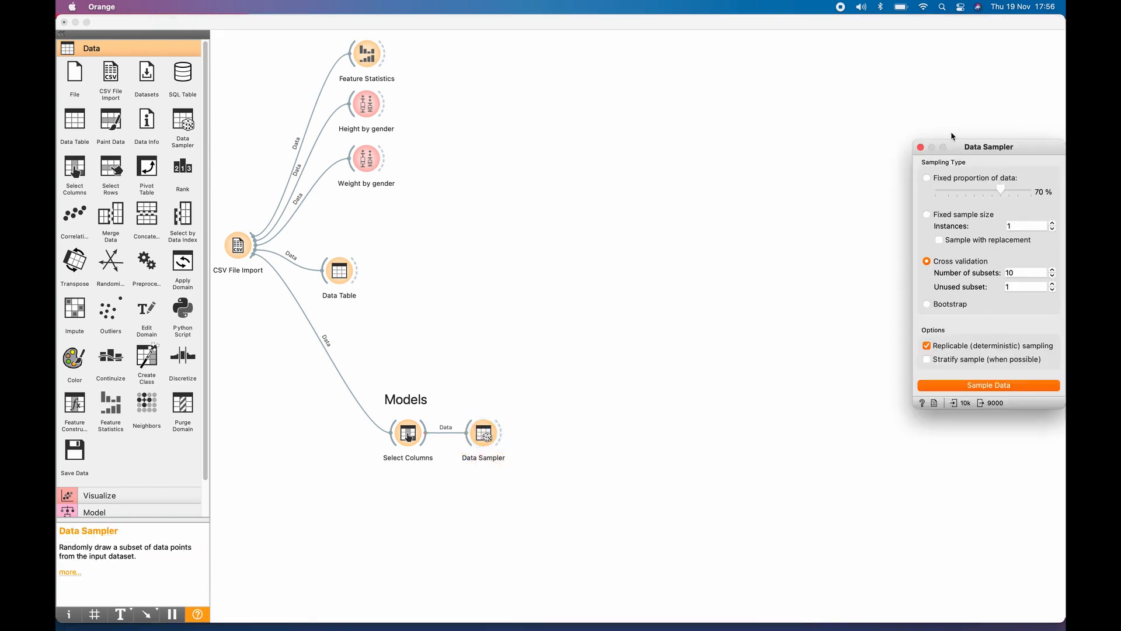
pyautogui.moveTo(1016, 148); pyautogui.dragTo(647, 148)
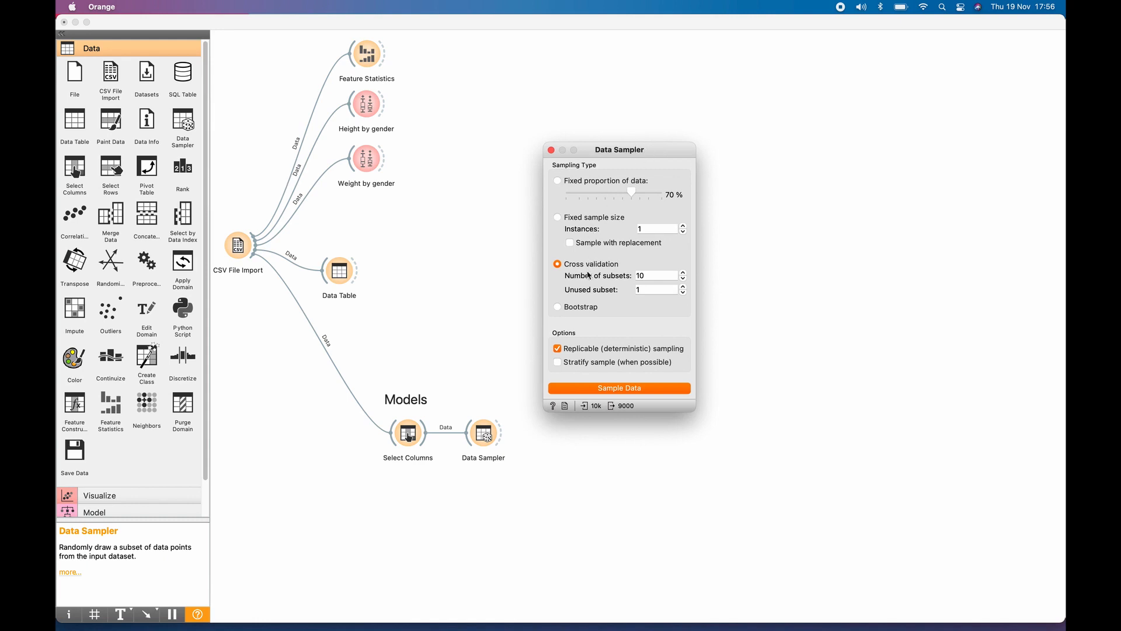
pyautogui.click(574, 308)
pyautogui.click(578, 185)
pyautogui.click(597, 388)
pyautogui.moveTo(627, 411)
pyautogui.click(551, 150)
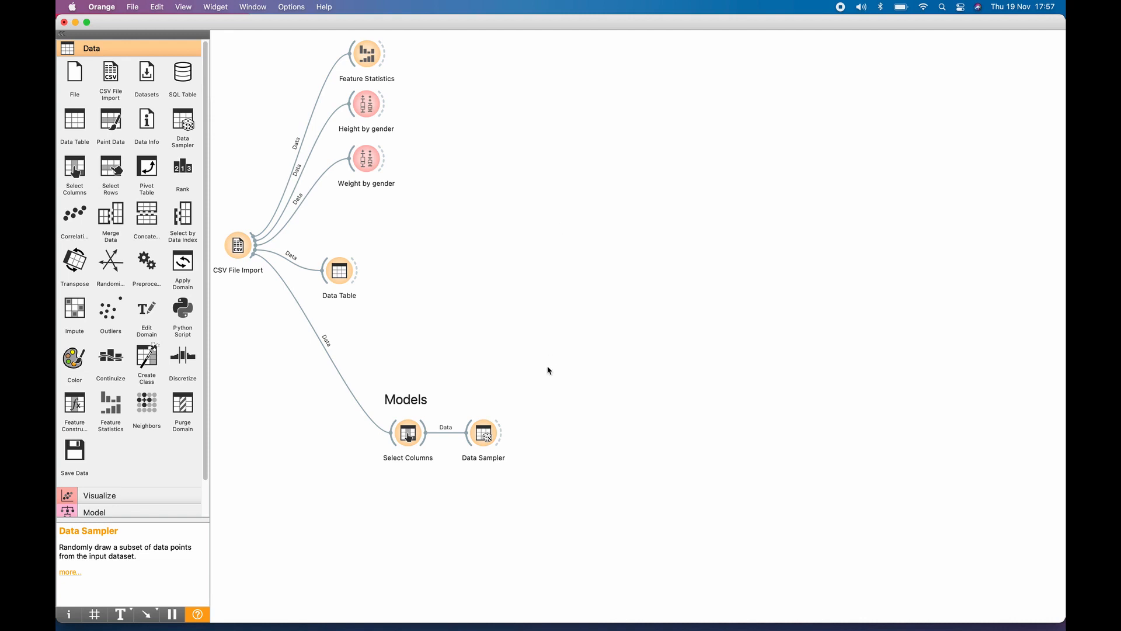
# Add a Logistic Regression widget fed by Data Sampler and display the available model widgets
pyautogui.moveTo(503, 429); pyautogui.dragTo(571, 461)
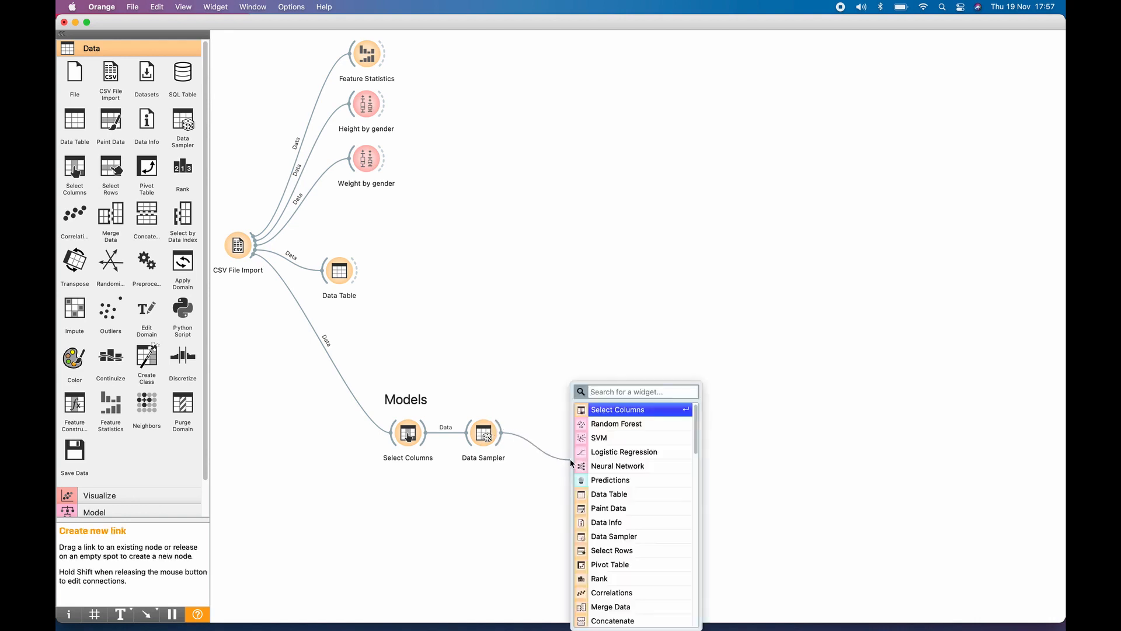
pyautogui.write('lo')
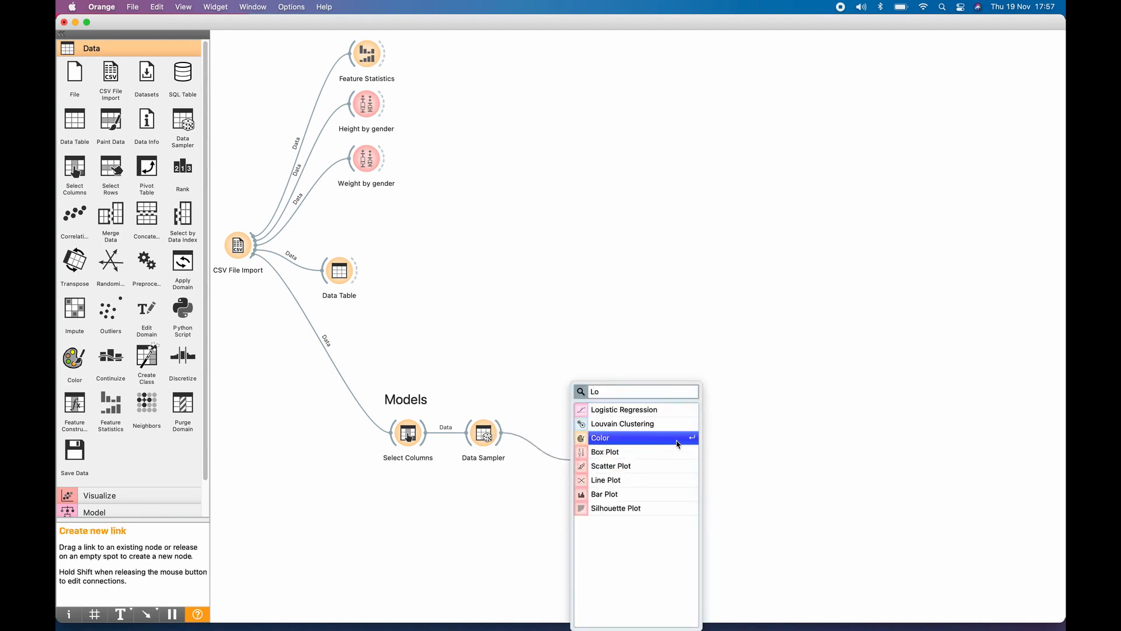
pyautogui.click(662, 410)
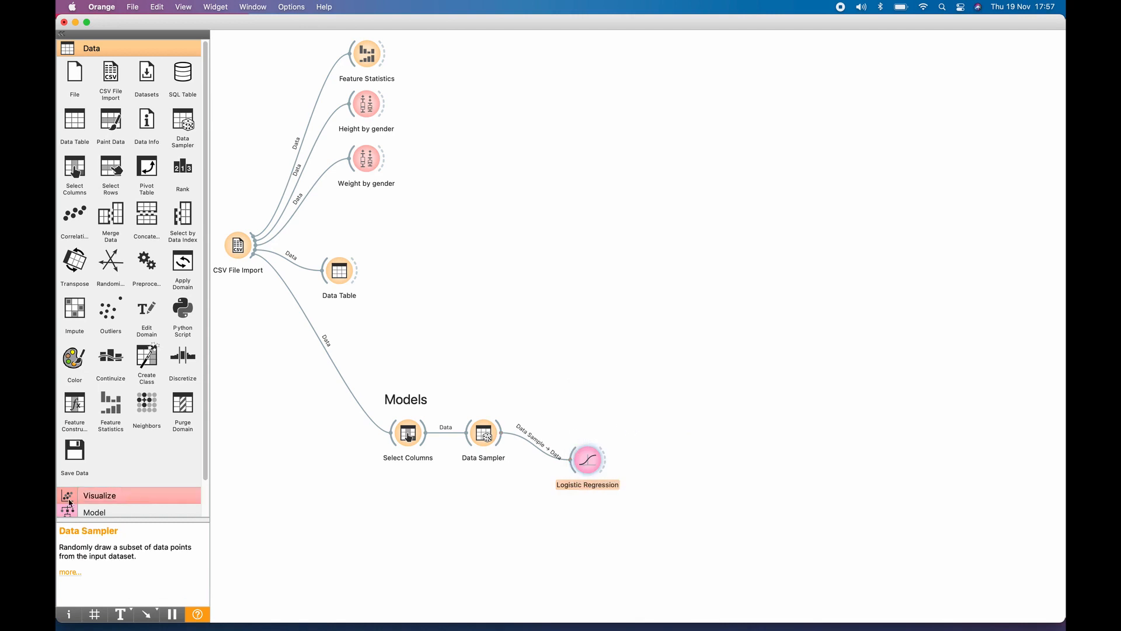
pyautogui.click(104, 513)
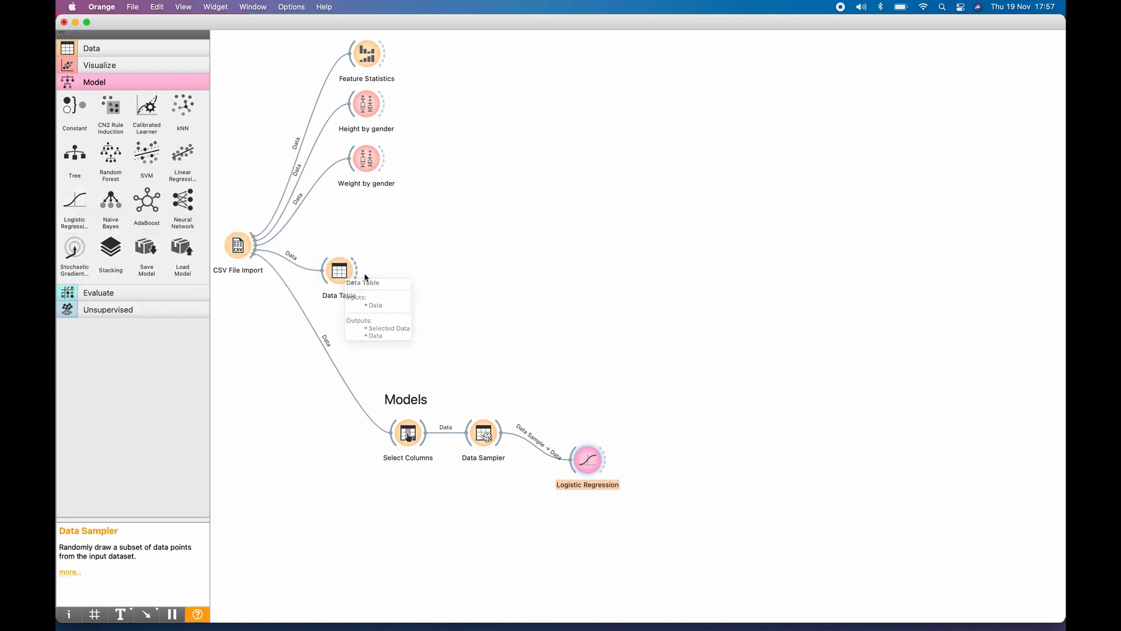
# Open Logistic Regression to review its regularization types and strength, keep Lasso (L1), and close it
pyautogui.doubleClick(586, 459)
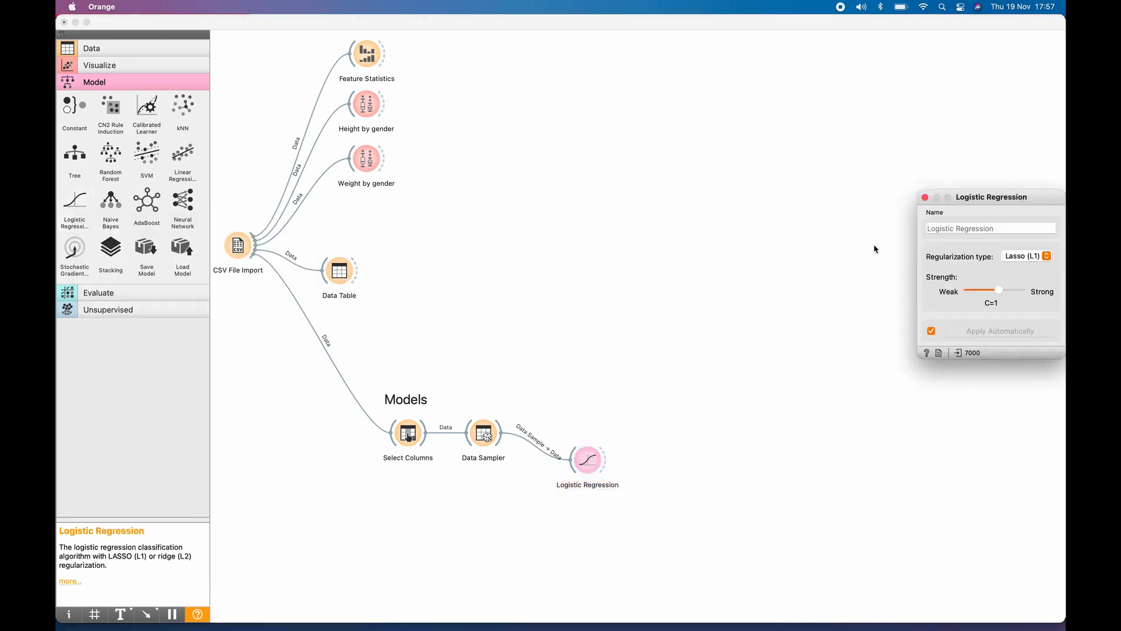
pyautogui.moveTo(1009, 201); pyautogui.dragTo(725, 185)
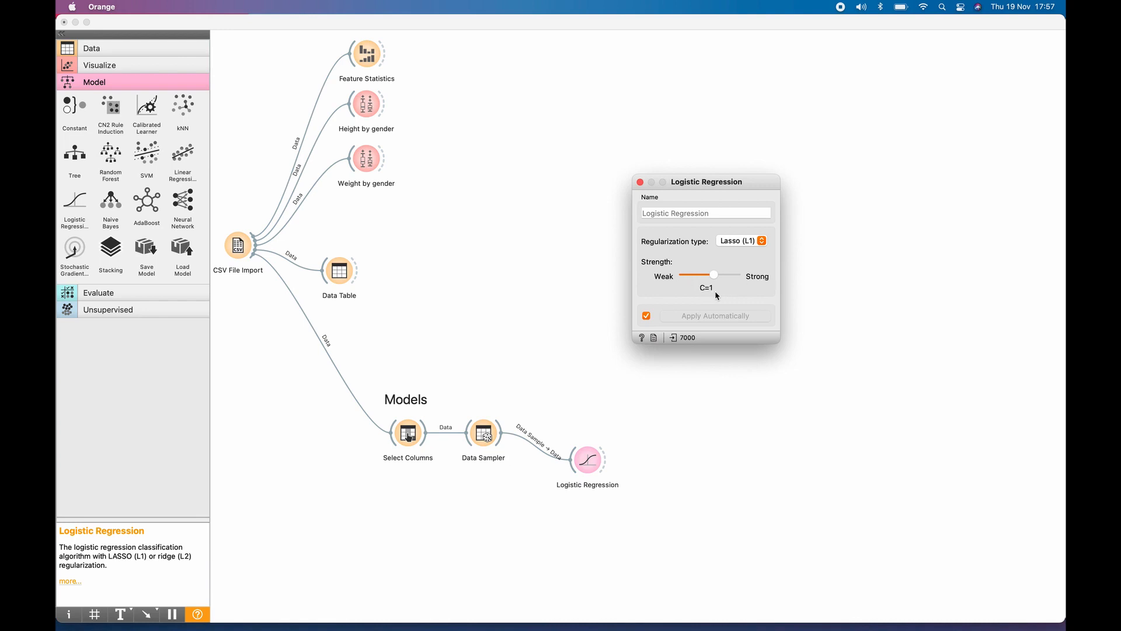
pyautogui.click(763, 241)
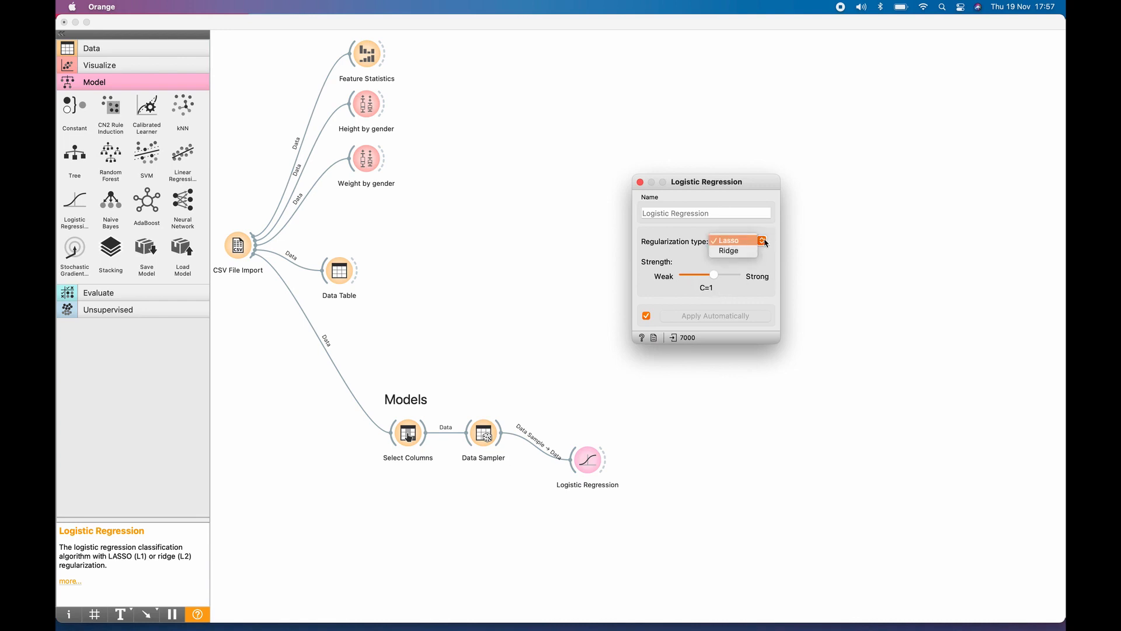
pyautogui.click(759, 231)
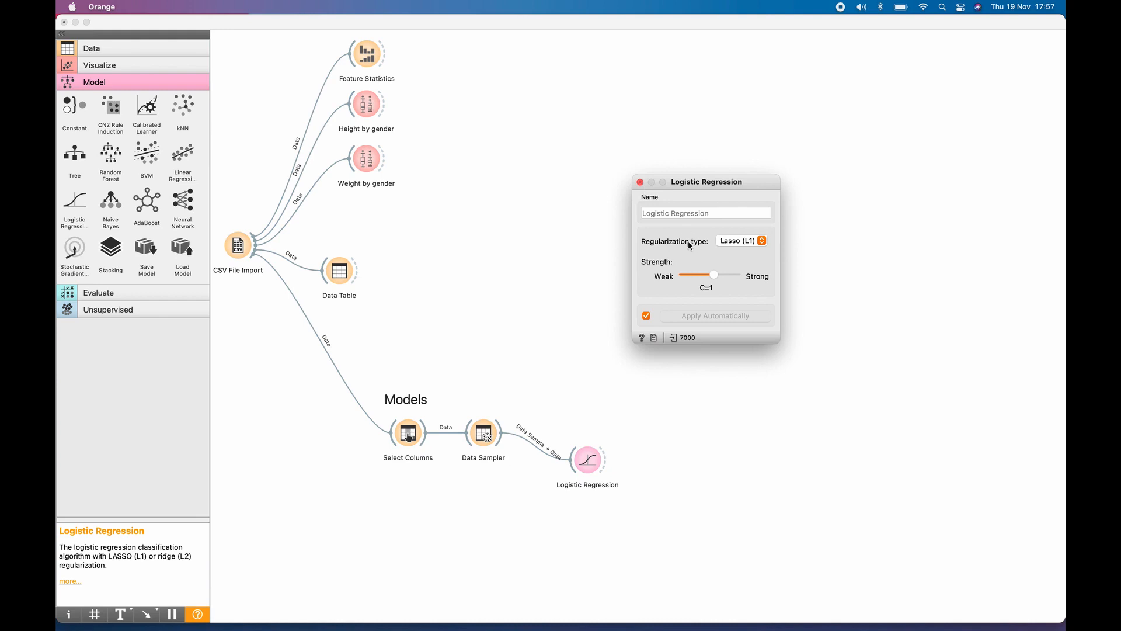
pyautogui.click(640, 183)
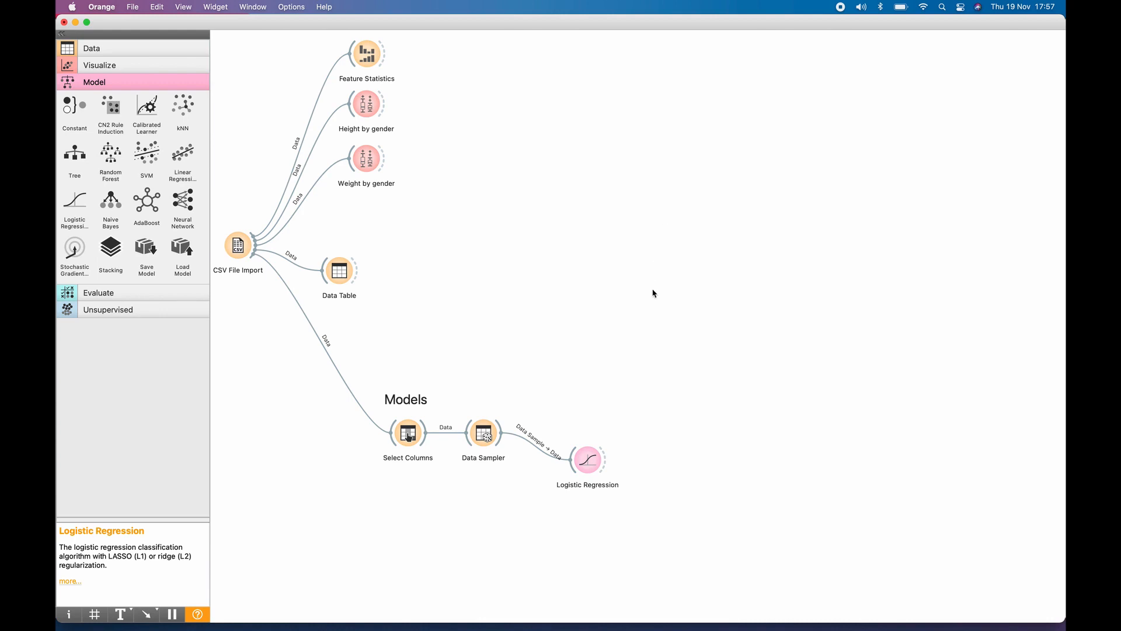
# Add a Predictions widget above and to the right of Logistic Regression, and link Logistic Regression and Data Sampler to it
pyautogui.click(129, 296)
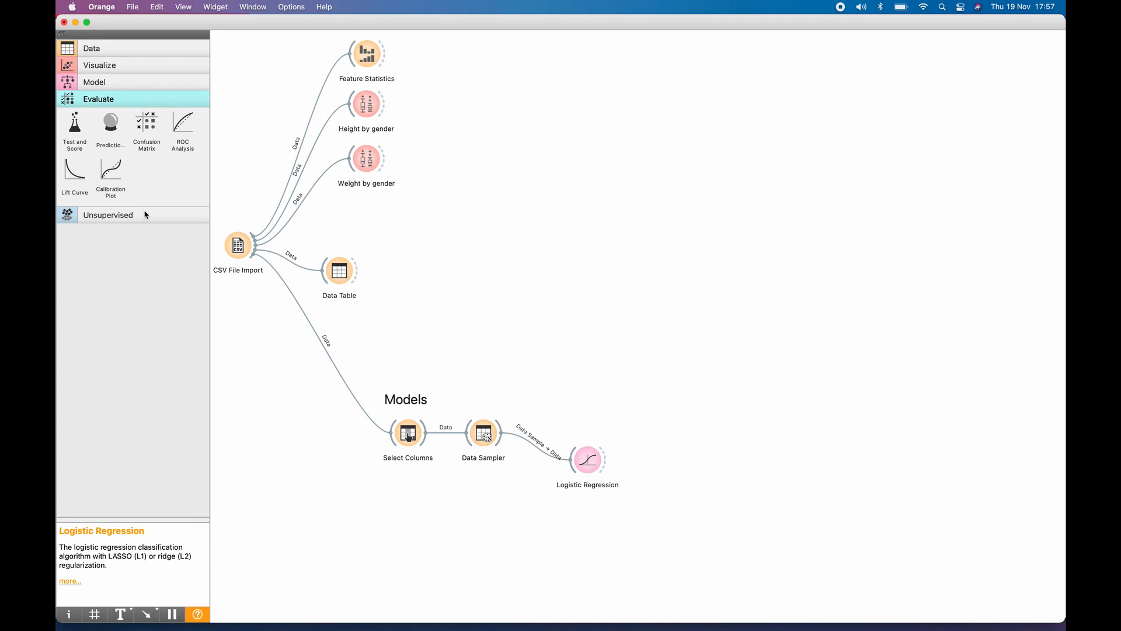
pyautogui.moveTo(111, 125); pyautogui.dragTo(663, 392)
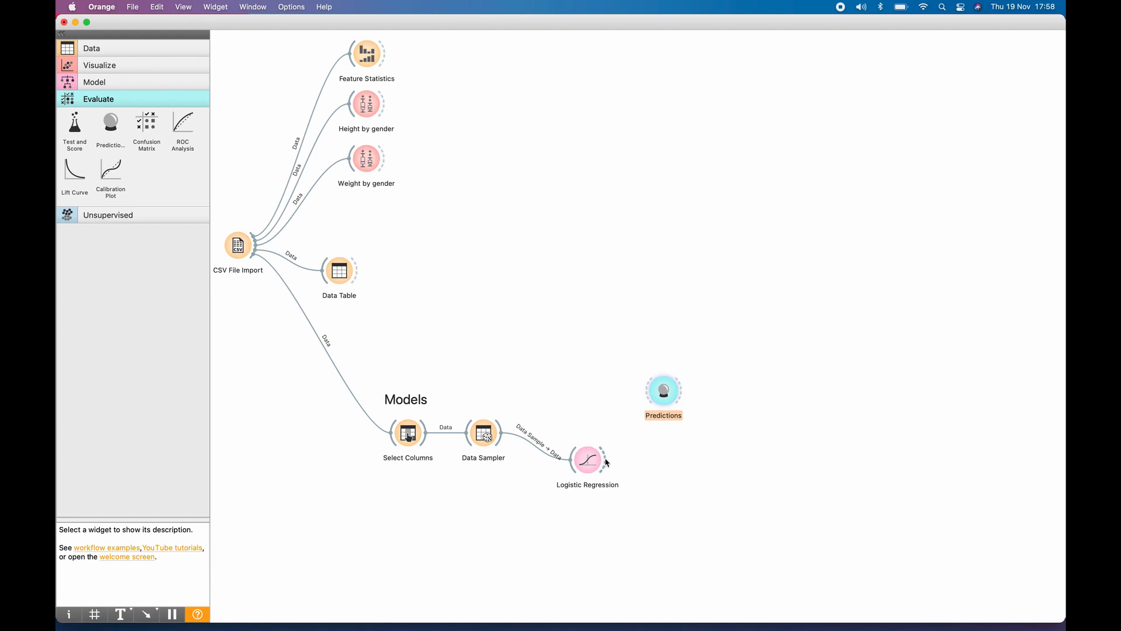
pyautogui.moveTo(605, 463); pyautogui.dragTo(644, 401)
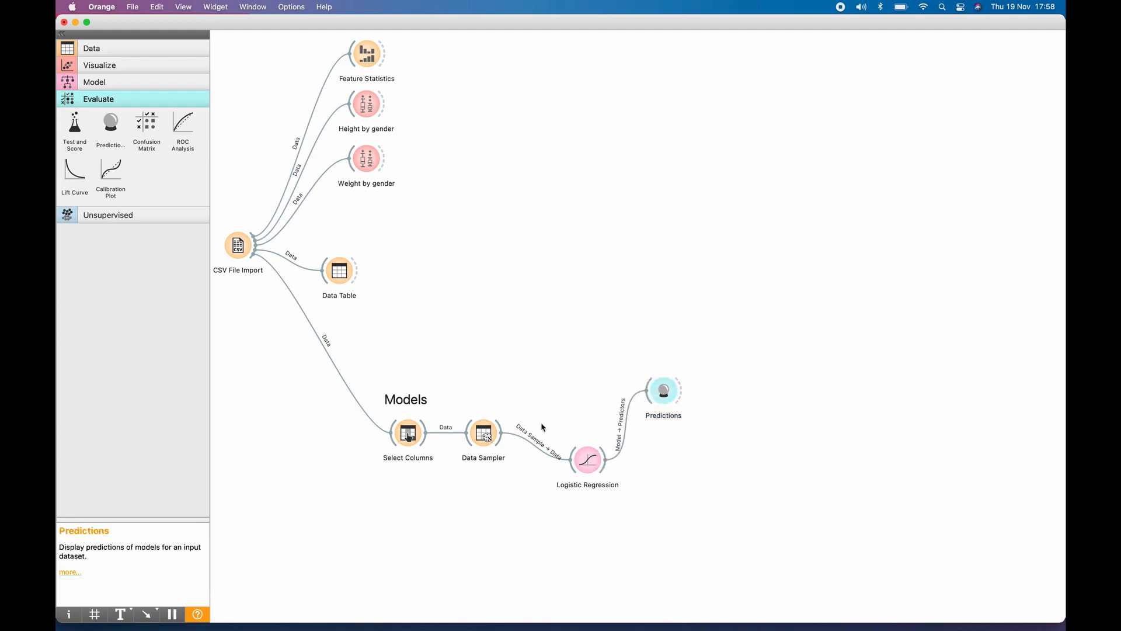
pyautogui.moveTo(505, 430); pyautogui.dragTo(642, 386)
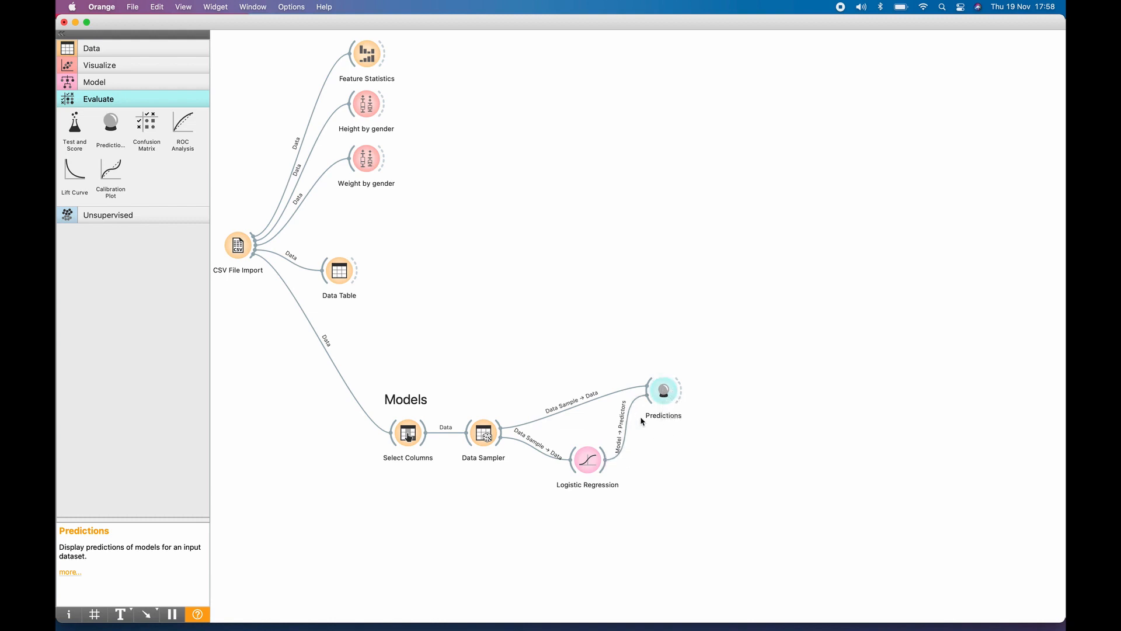
# Review the logistic regression results in Predictions and add a Scatter Plot widget fed by Predictions
pyautogui.doubleClick(667, 399)
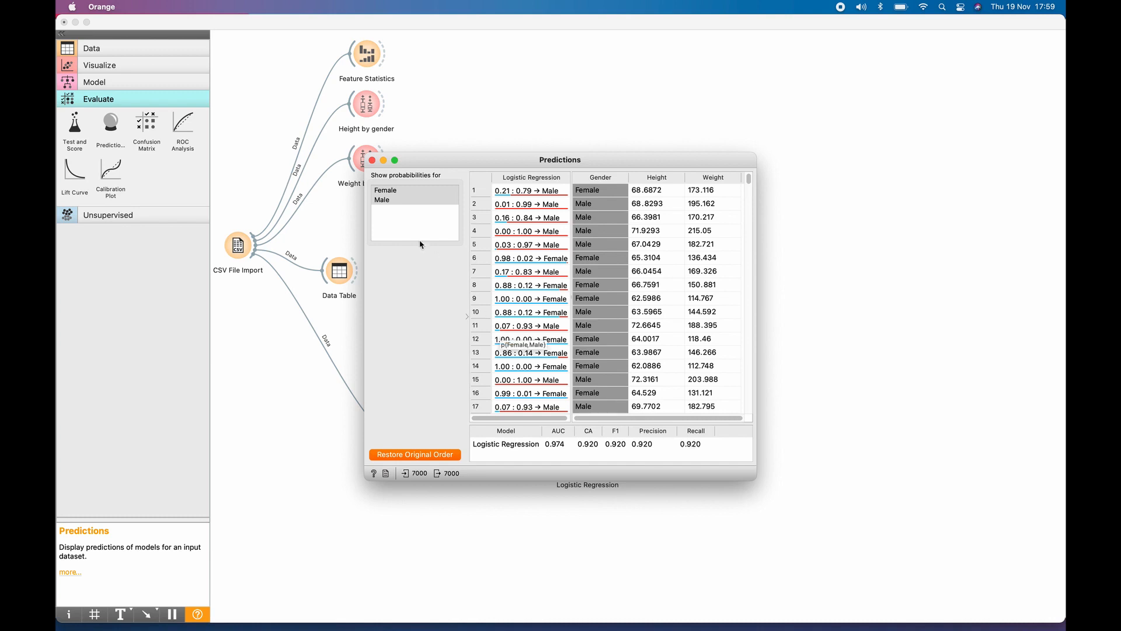
pyautogui.click(372, 160)
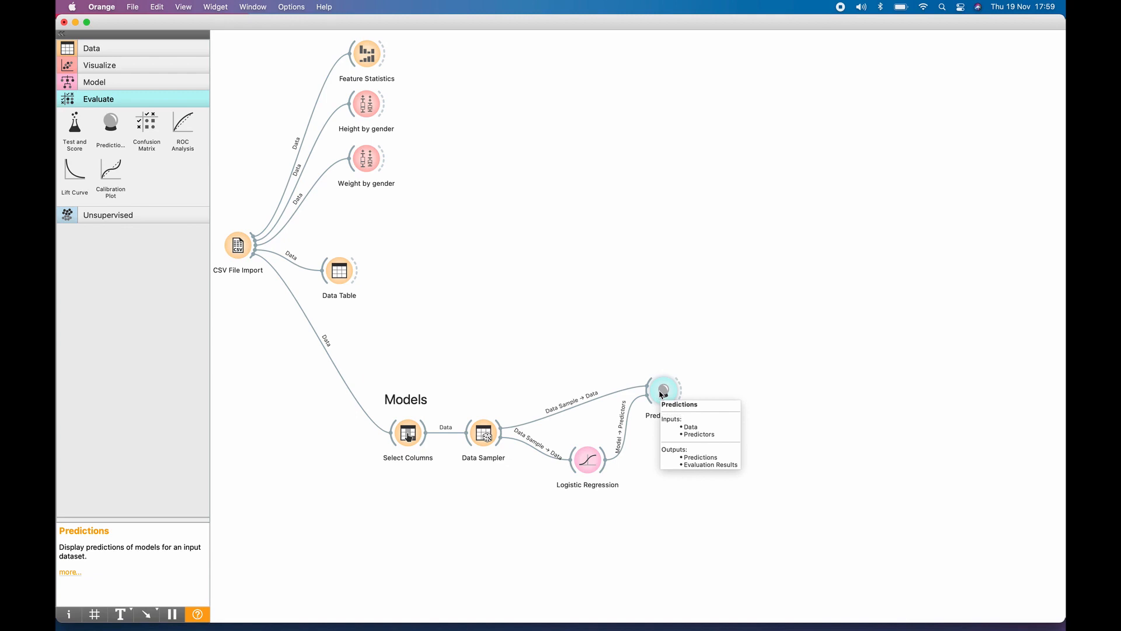
pyautogui.moveTo(683, 390); pyautogui.dragTo(750, 337)
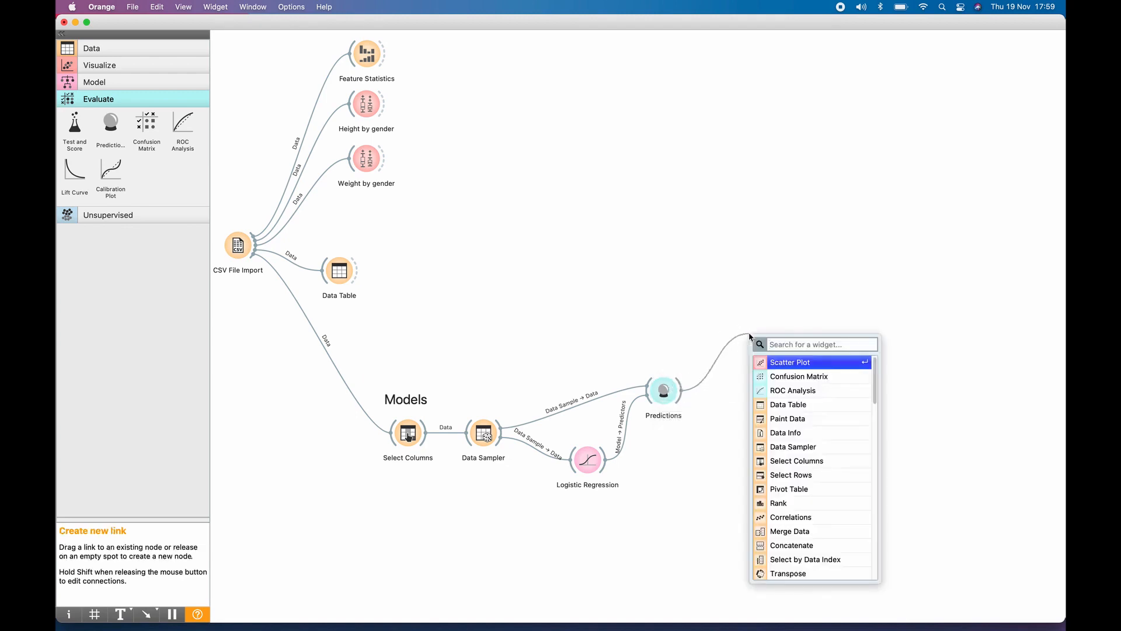
pyautogui.click(809, 363)
# In the Scatter Plot, hide the color regions and plot Weight on the x axis against Height on the y axis
pyautogui.doubleClick(765, 338)
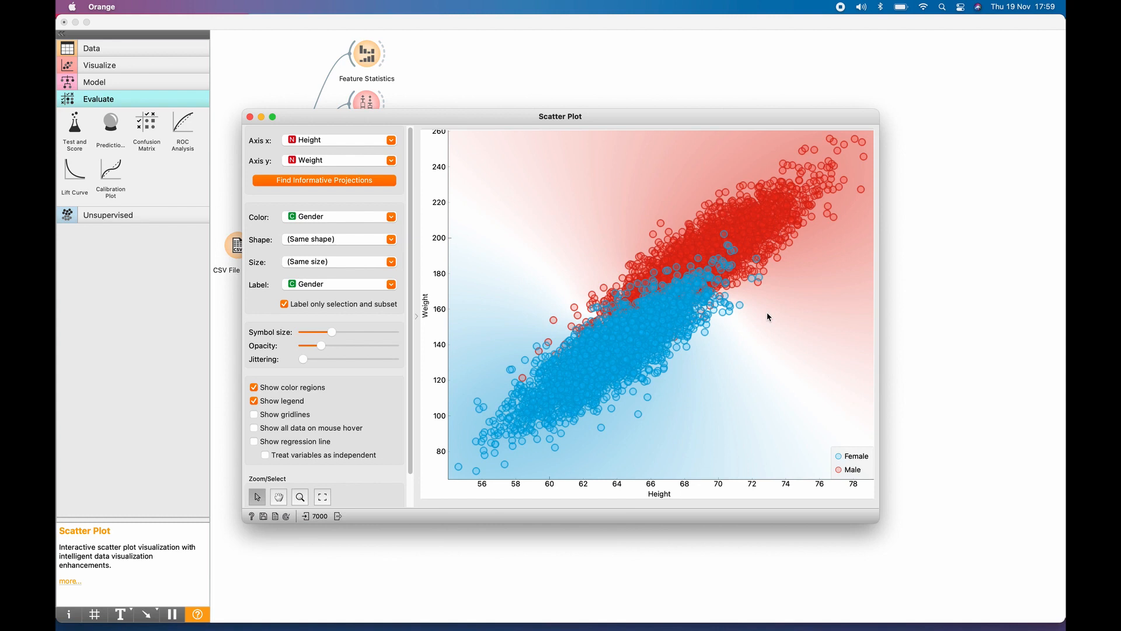
pyautogui.click(283, 389)
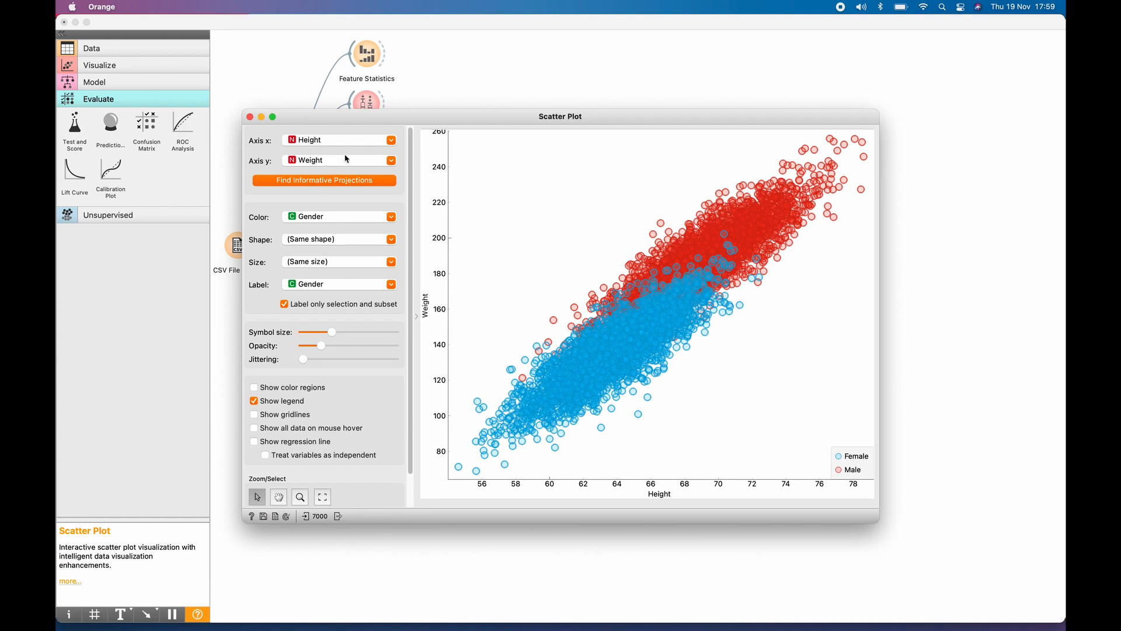
pyautogui.click(391, 141)
pyautogui.click(377, 165)
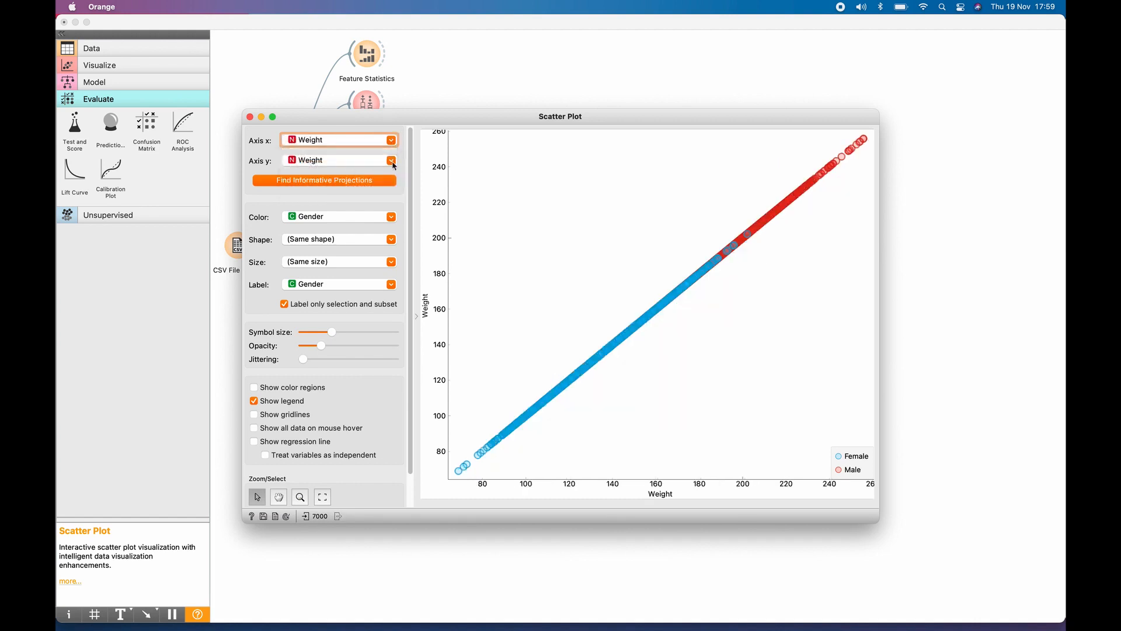
pyautogui.click(377, 163)
pyautogui.click(377, 174)
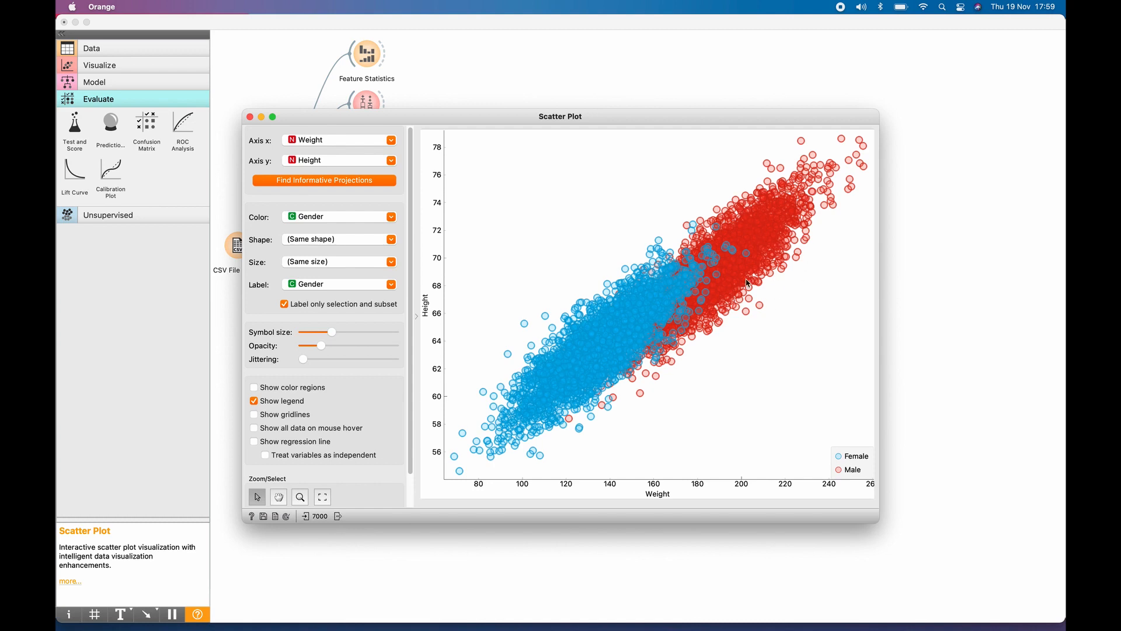
# Show gridlines and the regression line in the Scatter Plot, keeping color regions hidden, and close it
pyautogui.moveTo(747, 282)
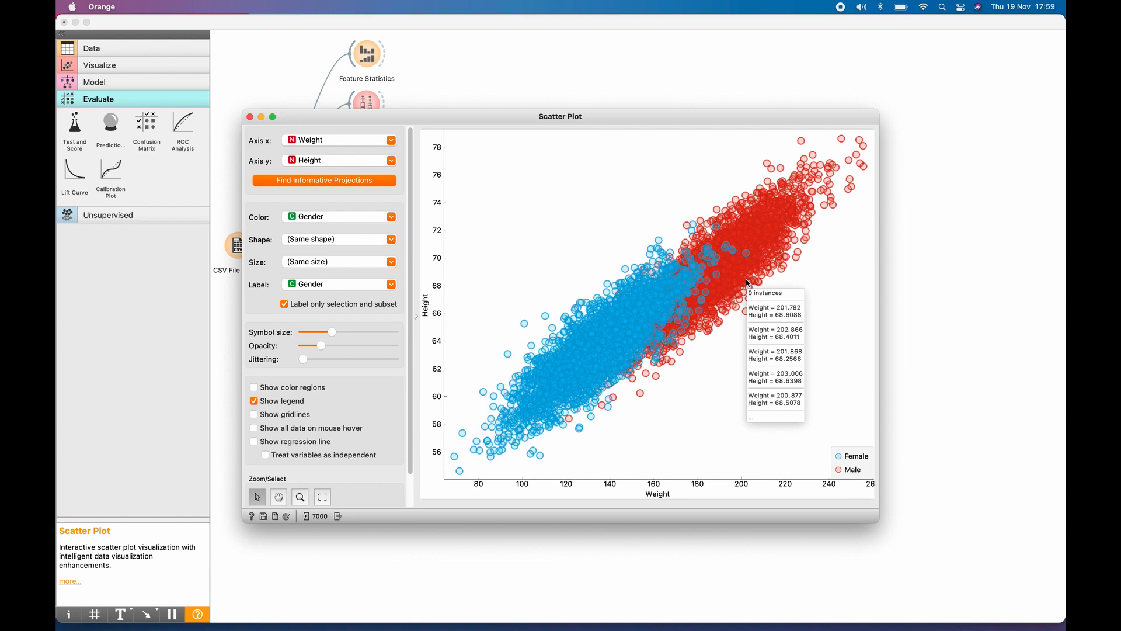
pyautogui.click(284, 388)
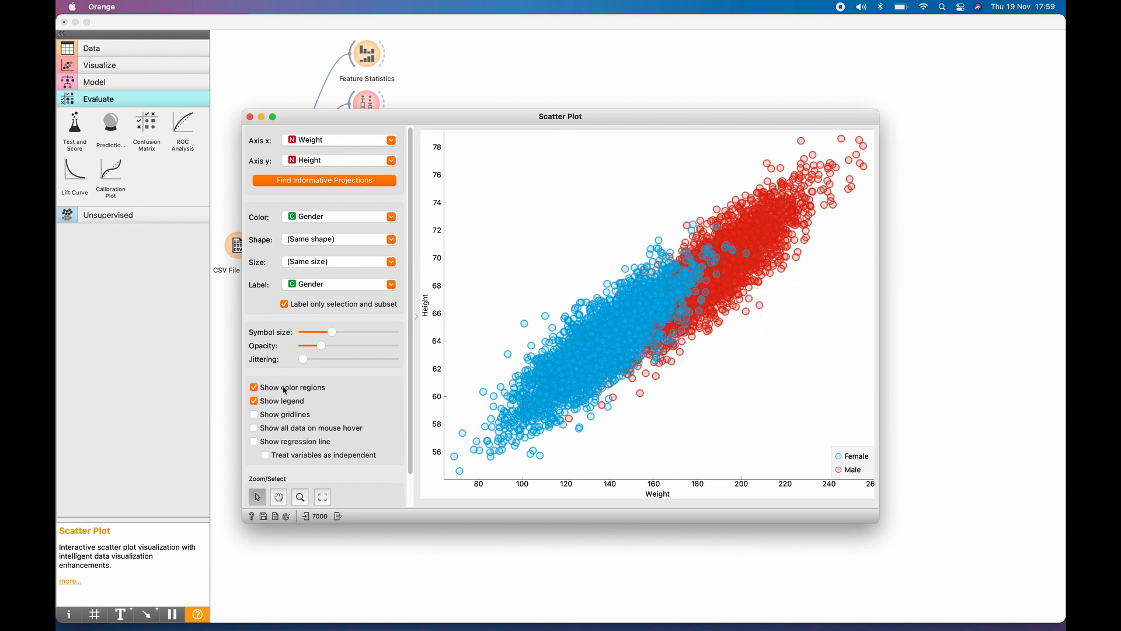
pyautogui.click(285, 388)
pyautogui.click(285, 415)
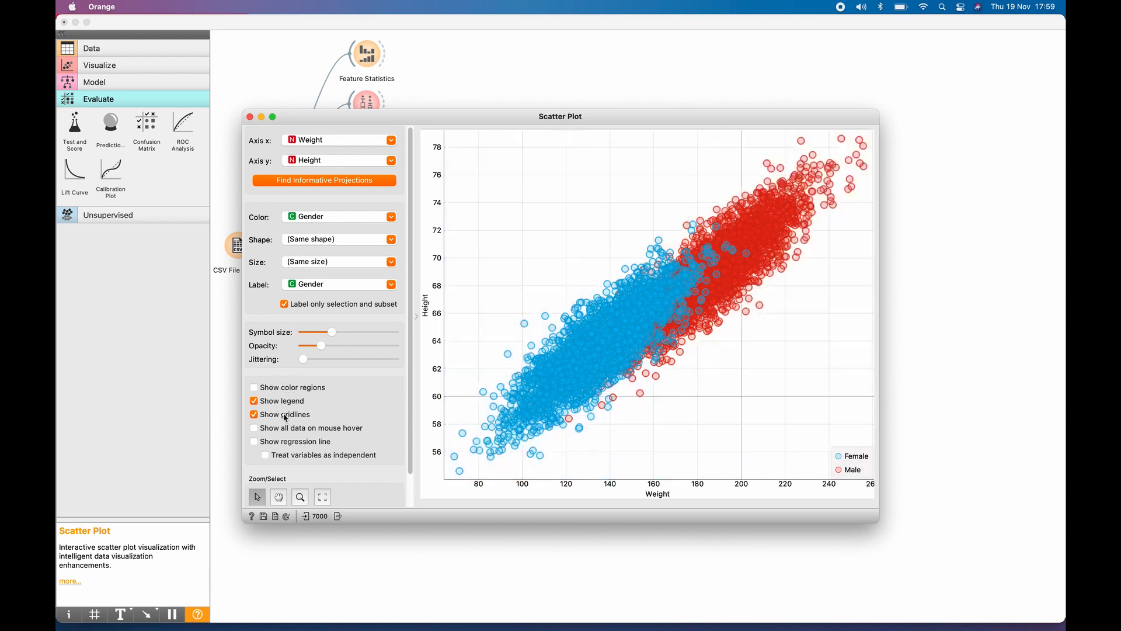
pyautogui.click(279, 445)
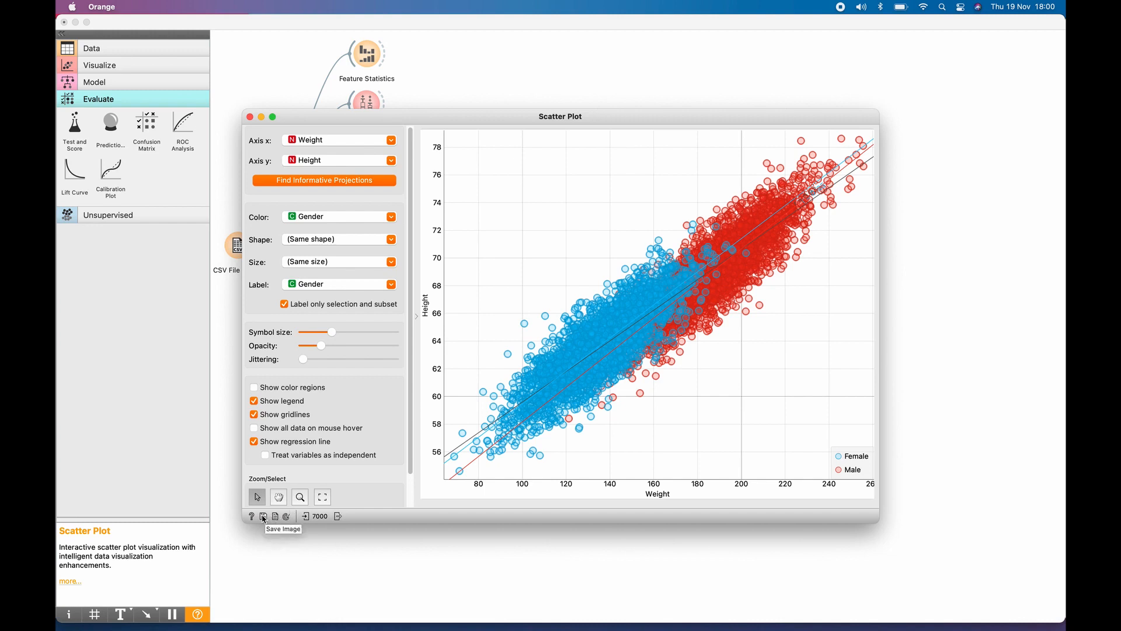
pyautogui.click(249, 117)
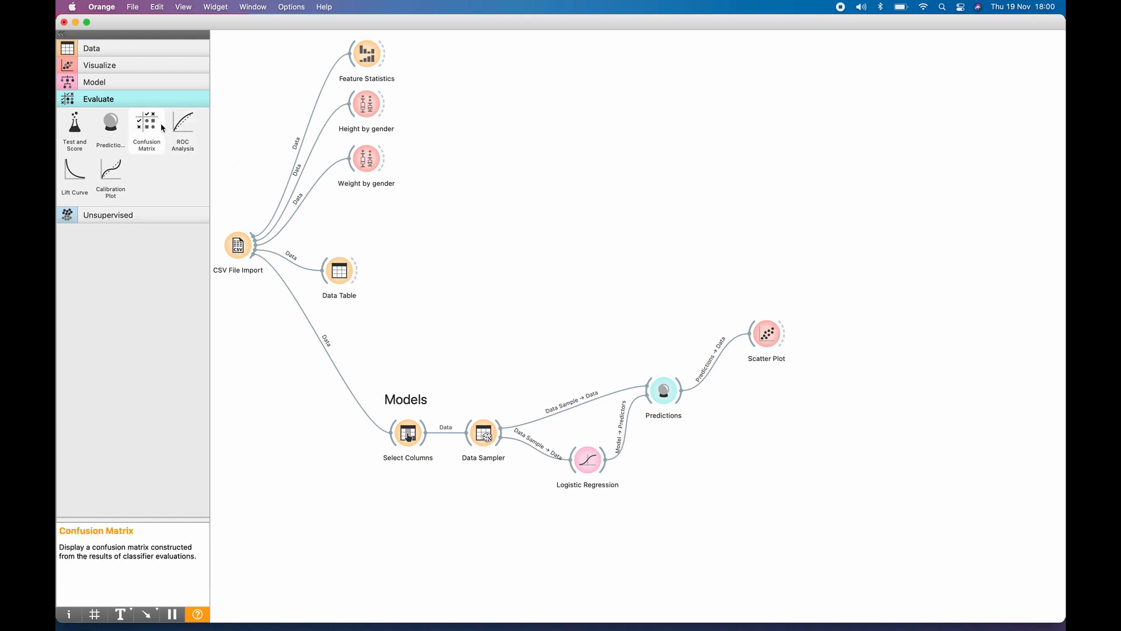
# Add a Confusion Matrix widget below Scatter Plot, link Predictions to it, and open it
pyautogui.moveTo(153, 128); pyautogui.dragTo(760, 390)
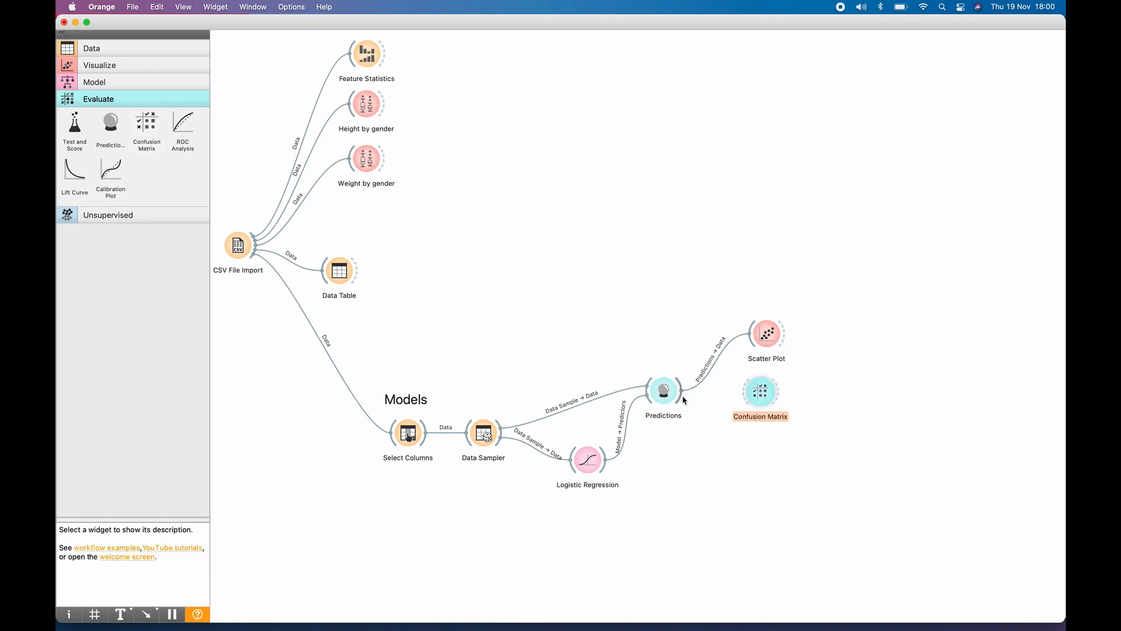
pyautogui.moveTo(682, 395); pyautogui.dragTo(749, 397)
pyautogui.doubleClick(762, 393)
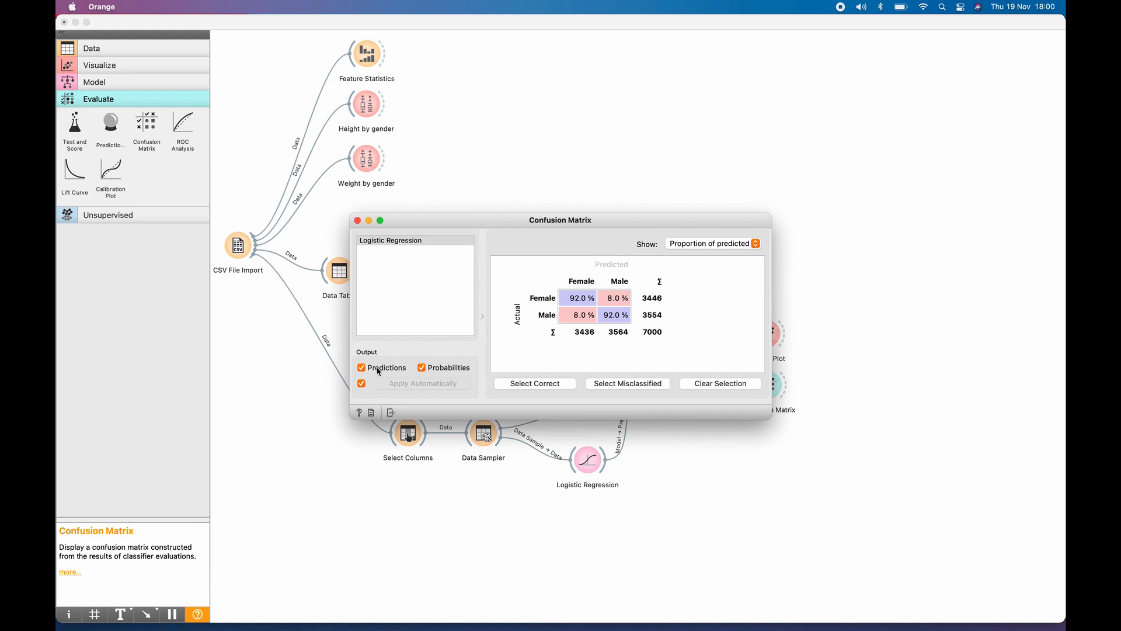
# Examine the confusion matrix as number of instances and as proportion of predicted, and close it
pyautogui.click(754, 244)
pyautogui.click(744, 233)
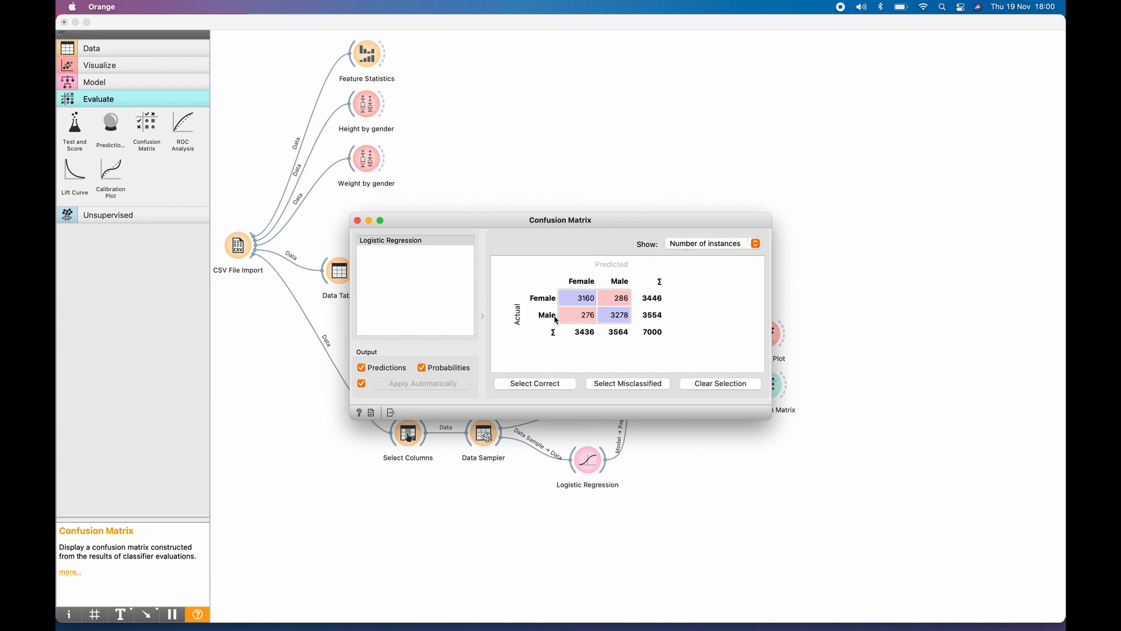
pyautogui.moveTo(581, 307)
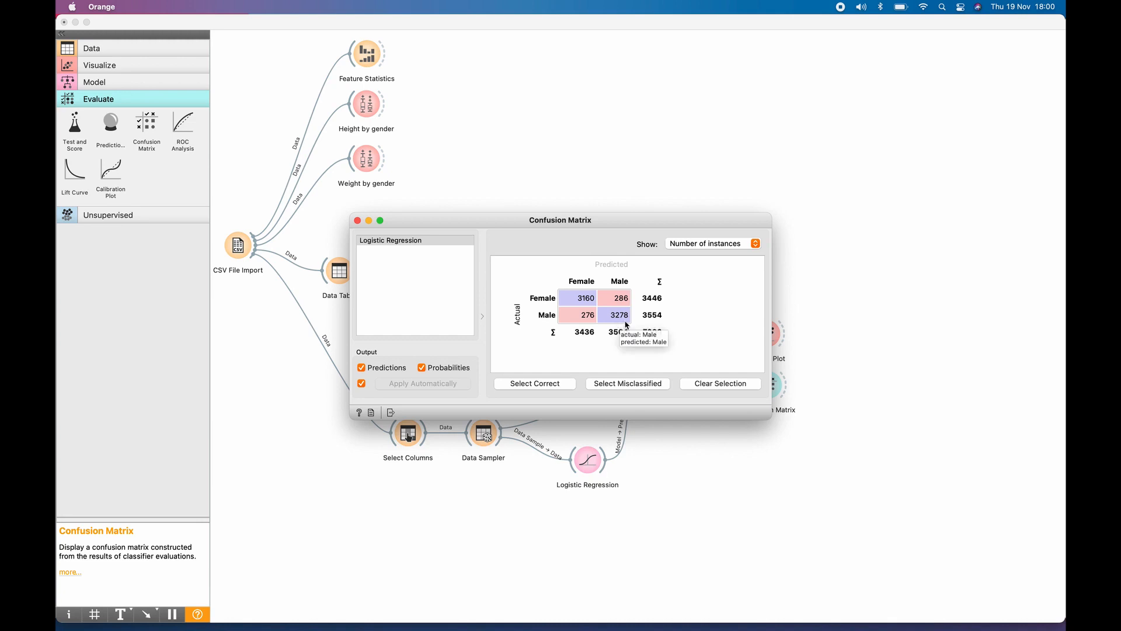
pyautogui.click(754, 242)
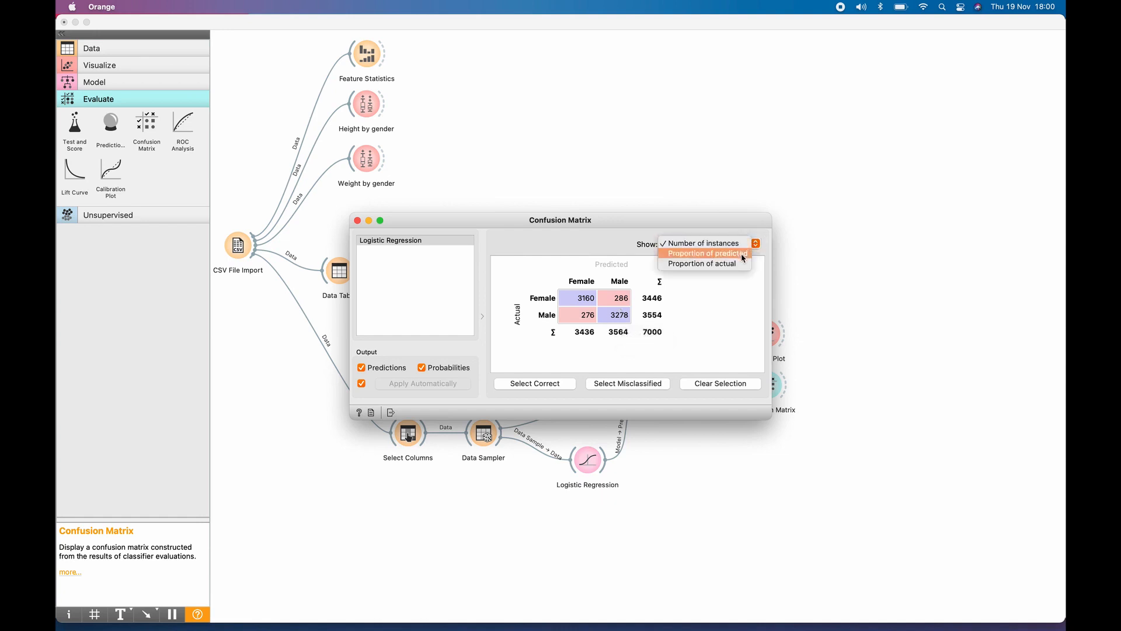
pyautogui.click(743, 255)
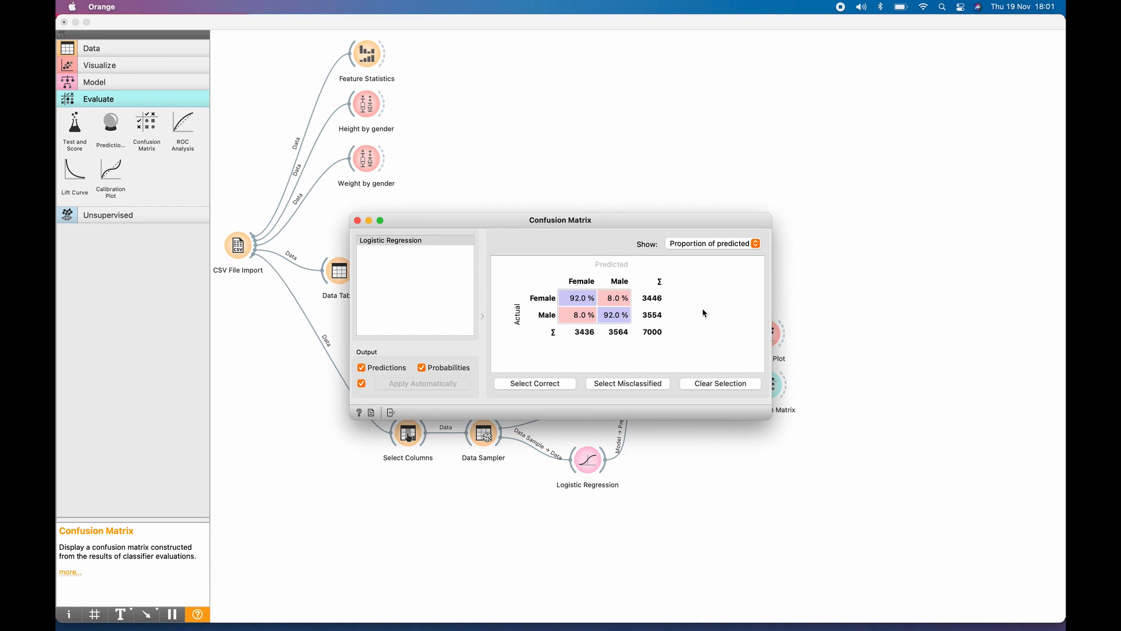
pyautogui.click(357, 220)
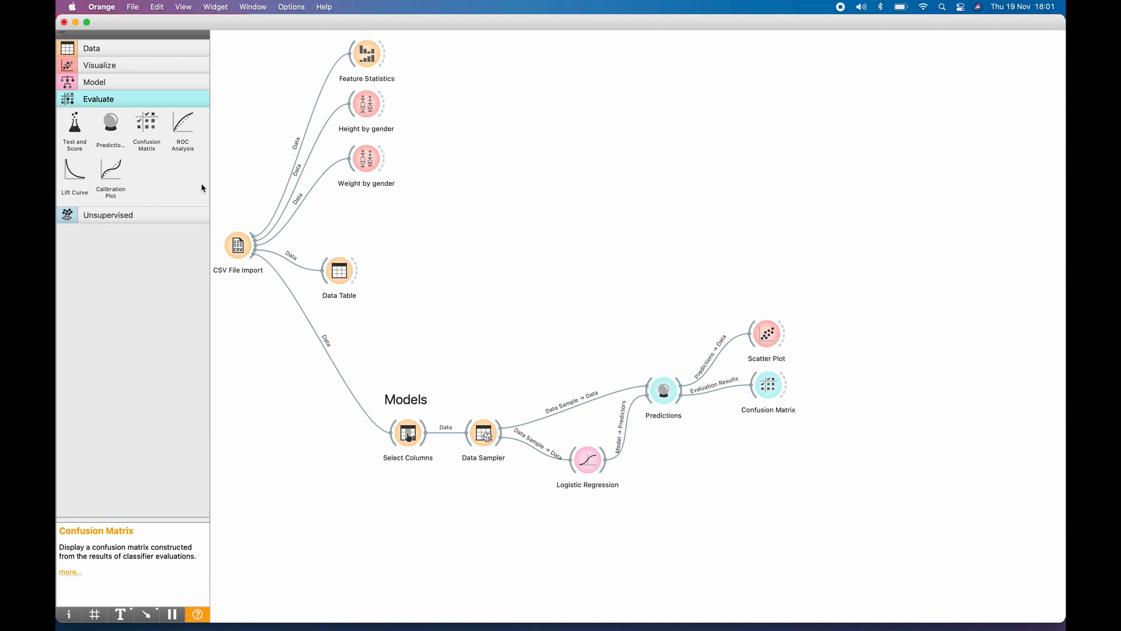
# Add an ROC Analysis widget below Confusion Matrix, link Predictions to it, and open it
pyautogui.moveTo(183, 130); pyautogui.dragTo(767, 437)
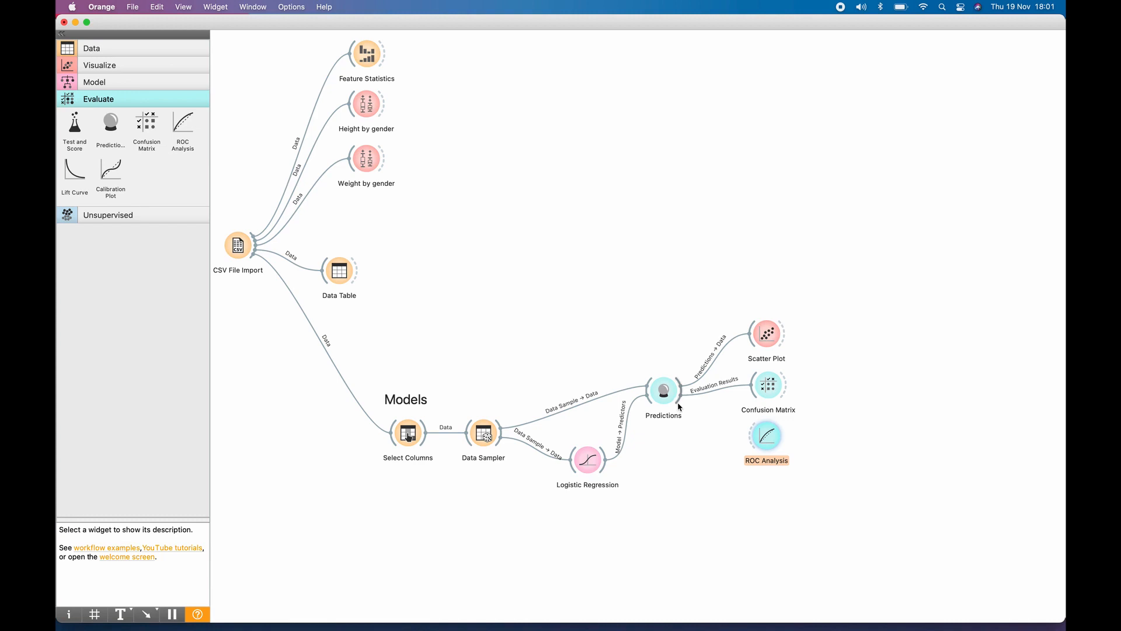
pyautogui.moveTo(679, 407); pyautogui.dragTo(767, 435)
pyautogui.doubleClick(766, 436)
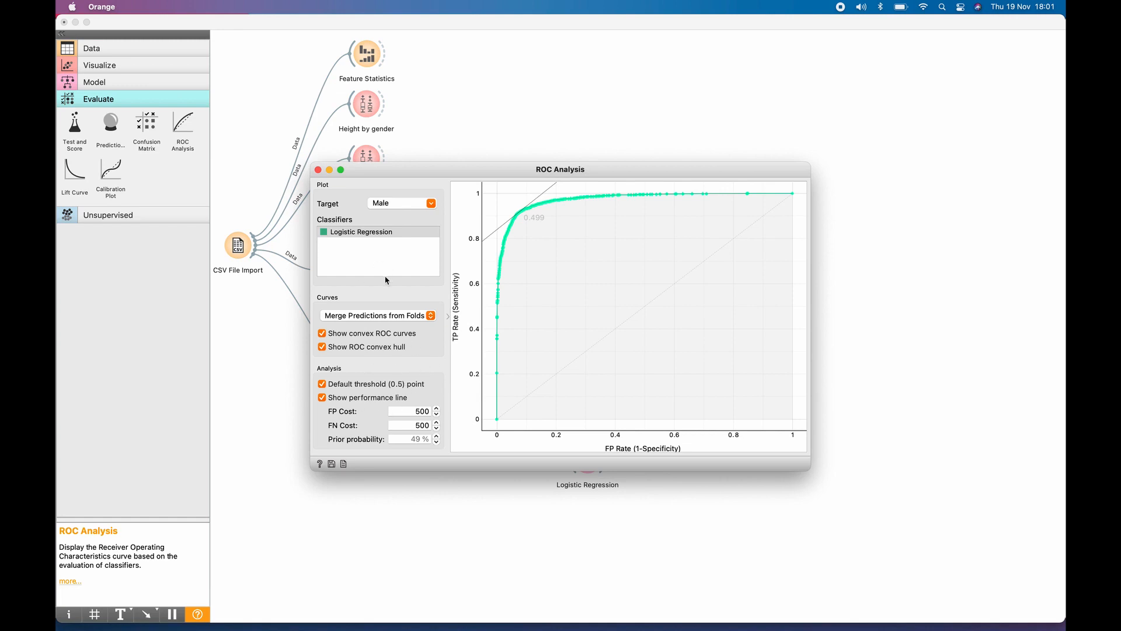
# Set the ROC Analysis target class to Female and close the ROC plot
pyautogui.click(431, 203)
pyautogui.click(428, 216)
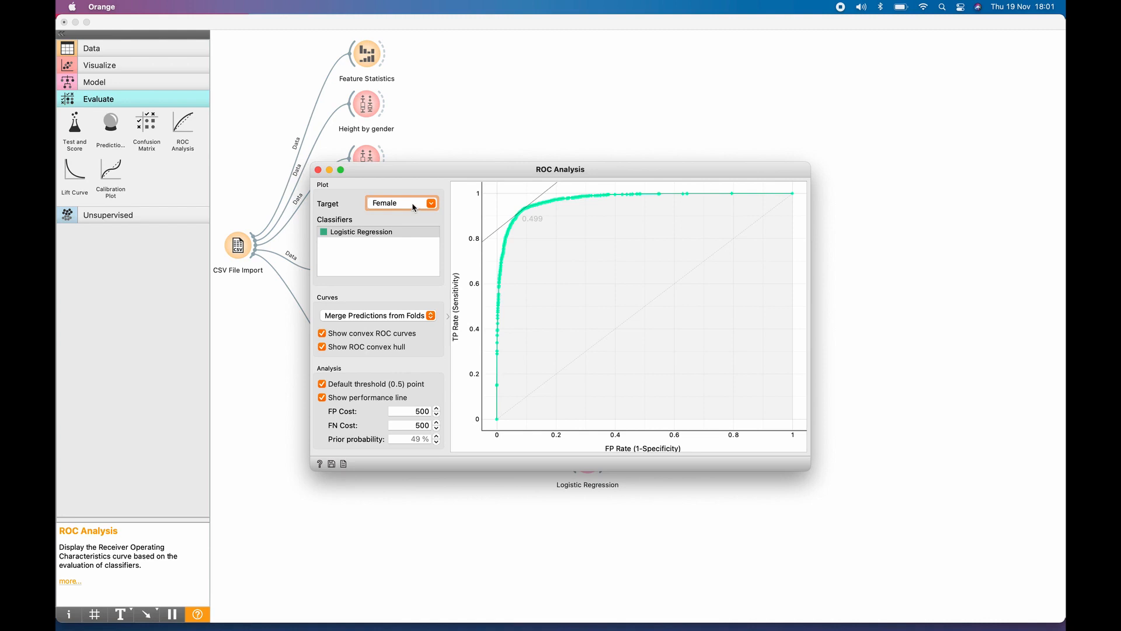
pyautogui.click(318, 170)
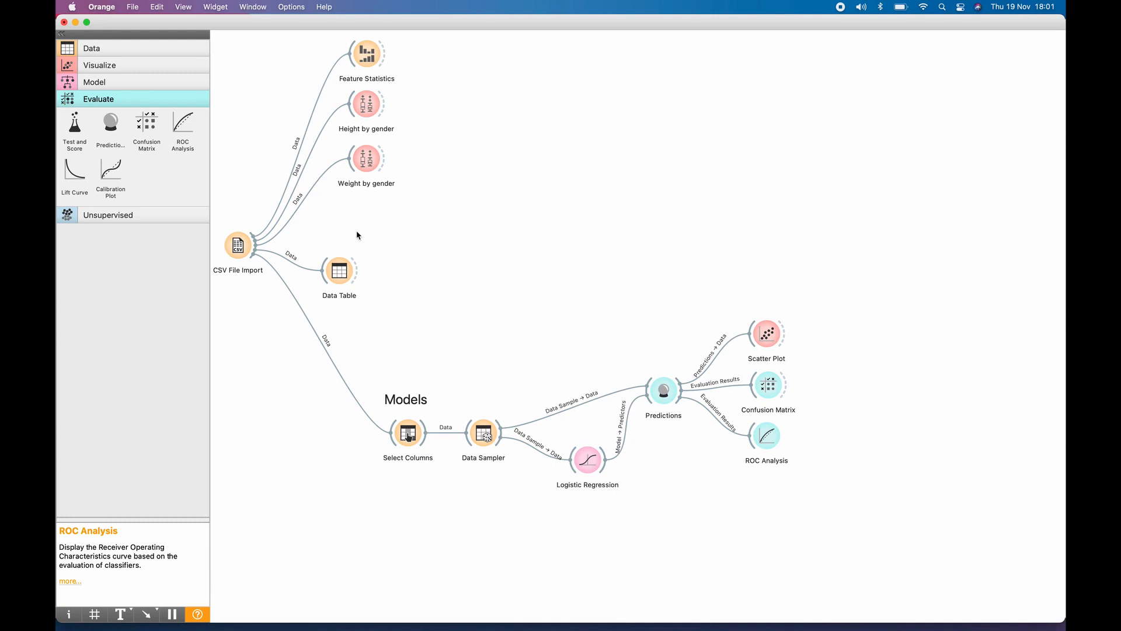
# Add a Random Forest widget above Logistic Regression and feed it from Data Sampler
pyautogui.click(138, 86)
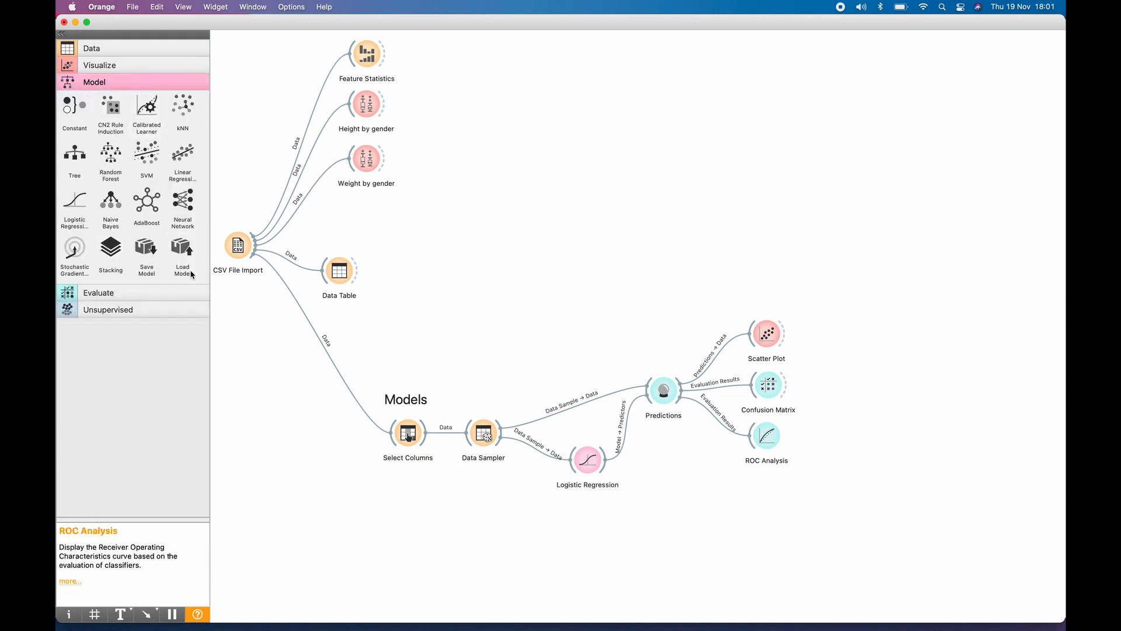
pyautogui.moveTo(112, 161); pyautogui.dragTo(585, 338)
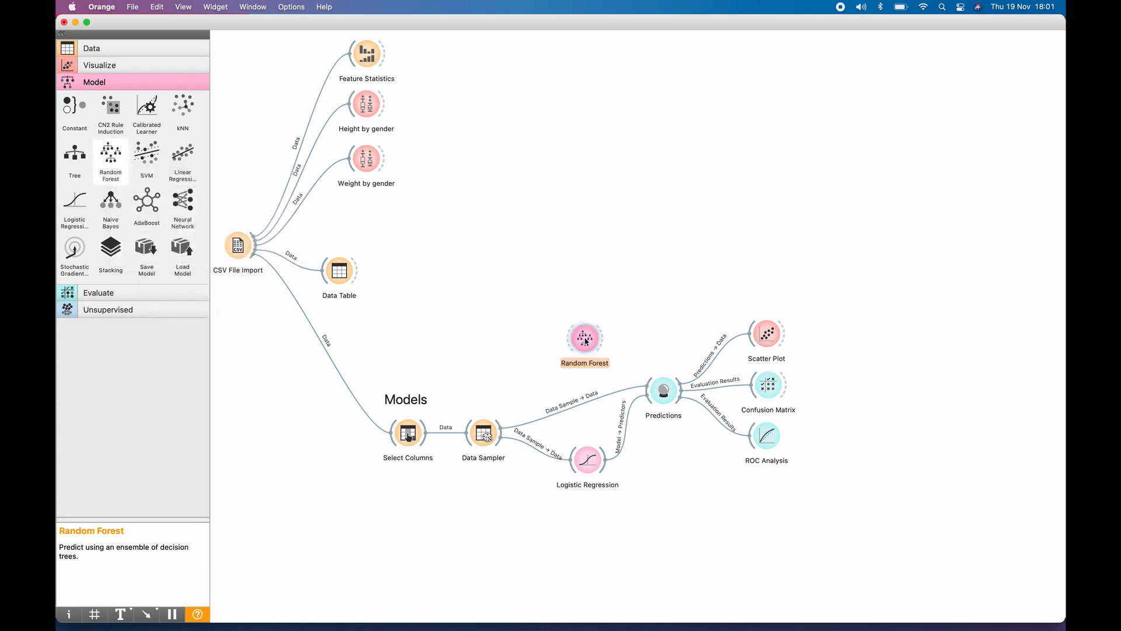
pyautogui.moveTo(498, 425); pyautogui.dragTo(565, 350)
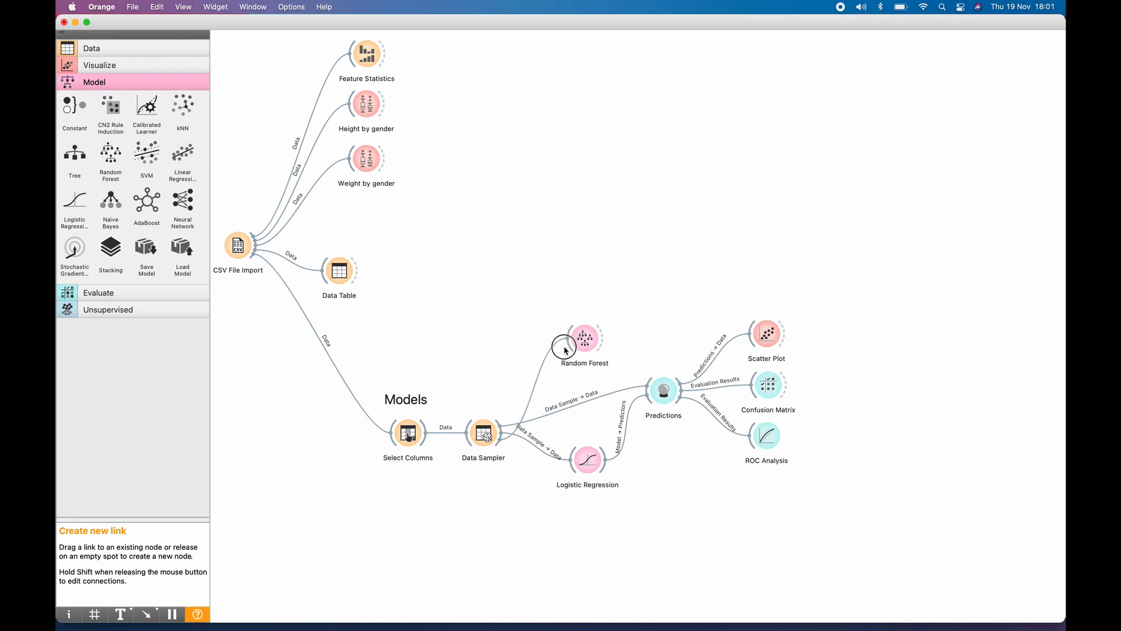
pyautogui.moveTo(565, 350); pyautogui.dragTo(502, 439)
pyautogui.click(460, 506)
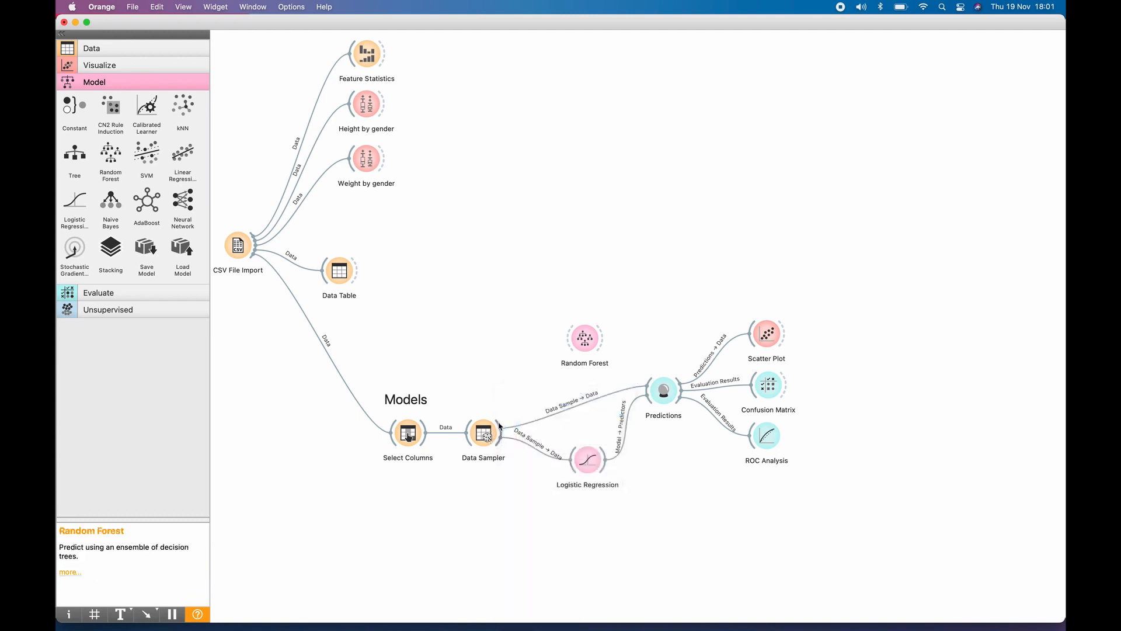
pyautogui.moveTo(500, 427); pyautogui.dragTo(576, 352)
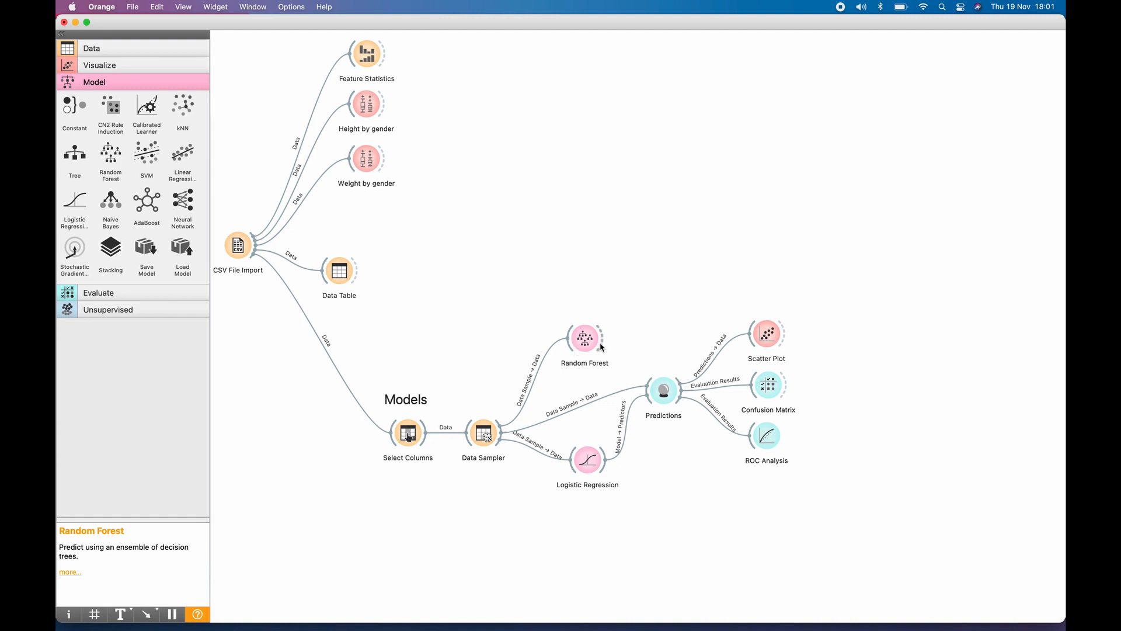
# Link the Random Forest model to the existing Predictions widget
pyautogui.moveTo(601, 345); pyautogui.dragTo(643, 379)
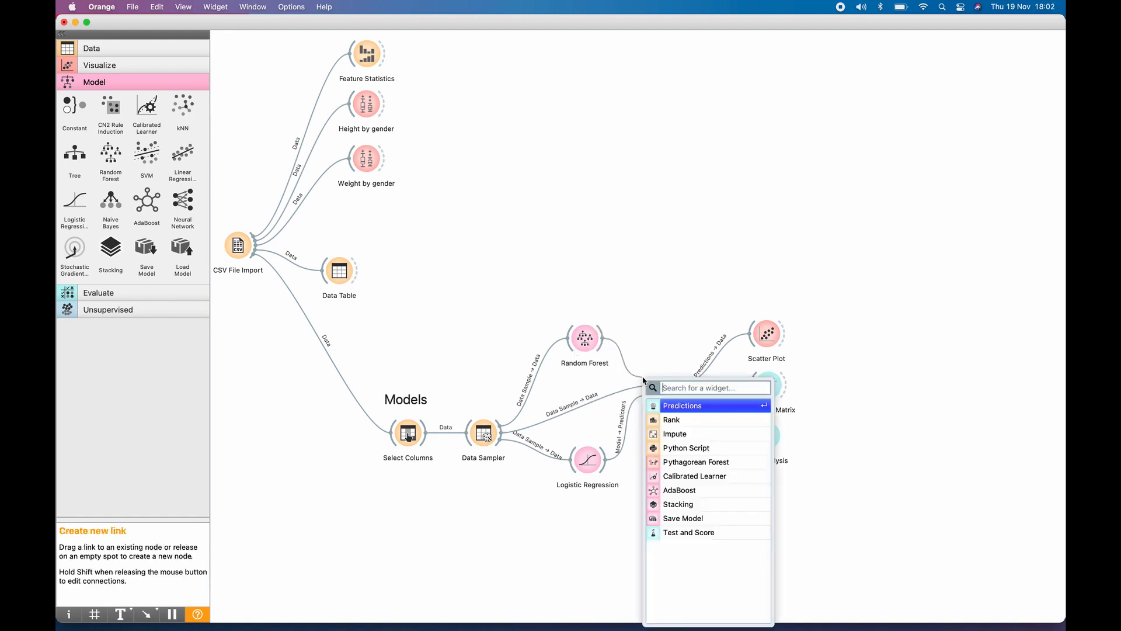
pyautogui.click(672, 360)
pyautogui.moveTo(602, 344); pyautogui.dragTo(647, 384)
# Open Random Forest to review its tree and growth settings and its input data summary, and close it
pyautogui.doubleClick(584, 339)
pyautogui.moveTo(907, 181); pyautogui.dragTo(661, 116)
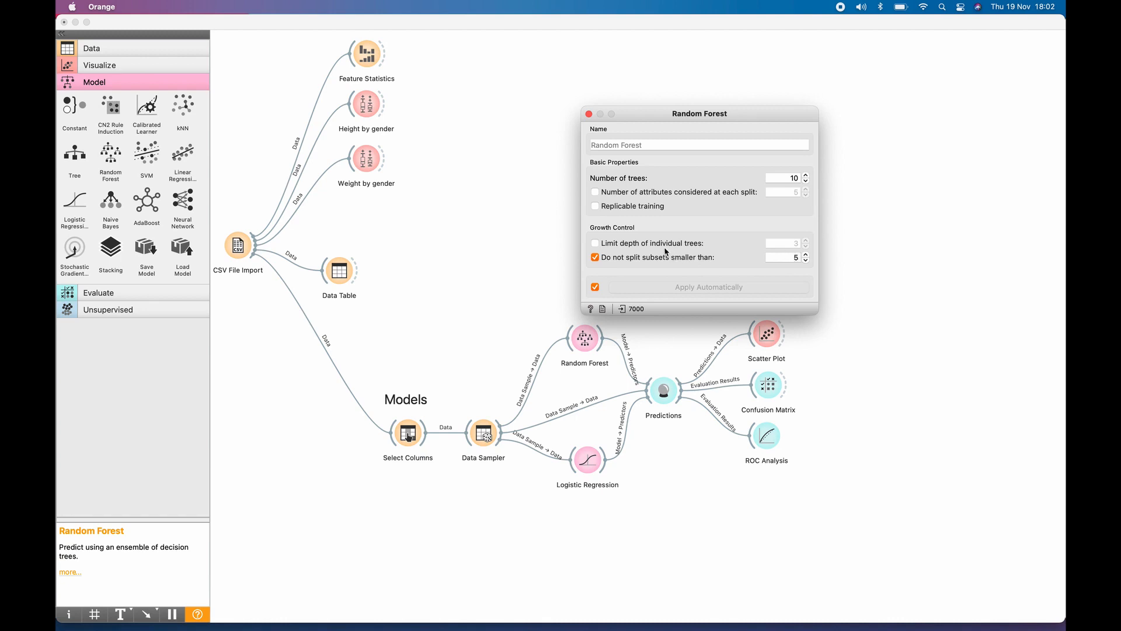
pyautogui.moveTo(636, 311)
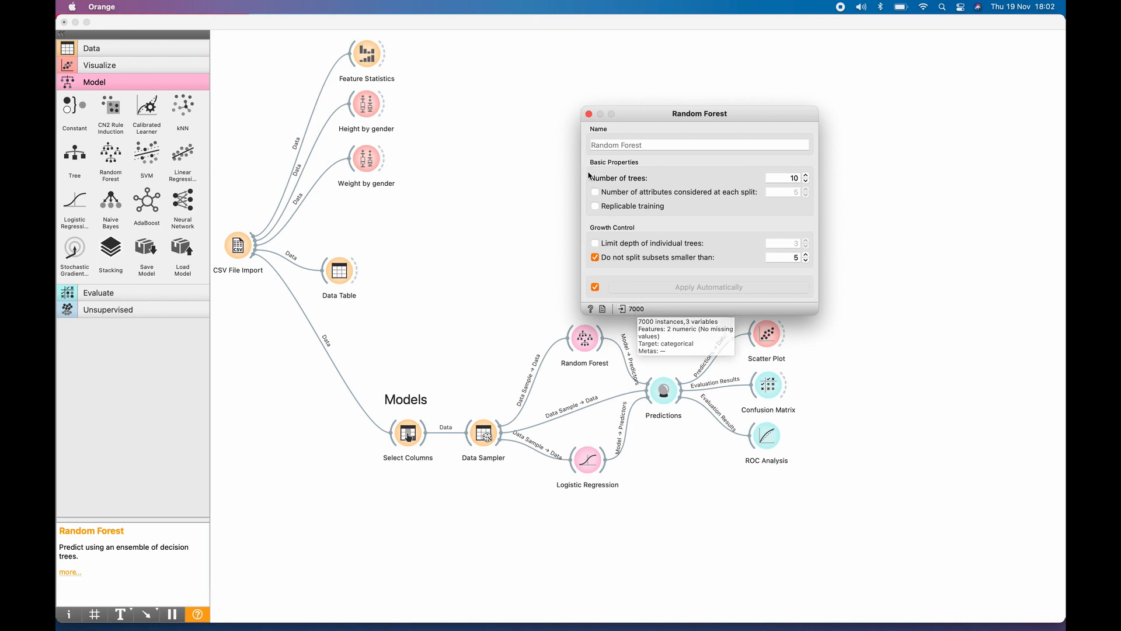
pyautogui.click(589, 114)
# Compare the Logistic Regression and Random Forest predictions and scores in Predictions, and close it
pyautogui.doubleClick(666, 389)
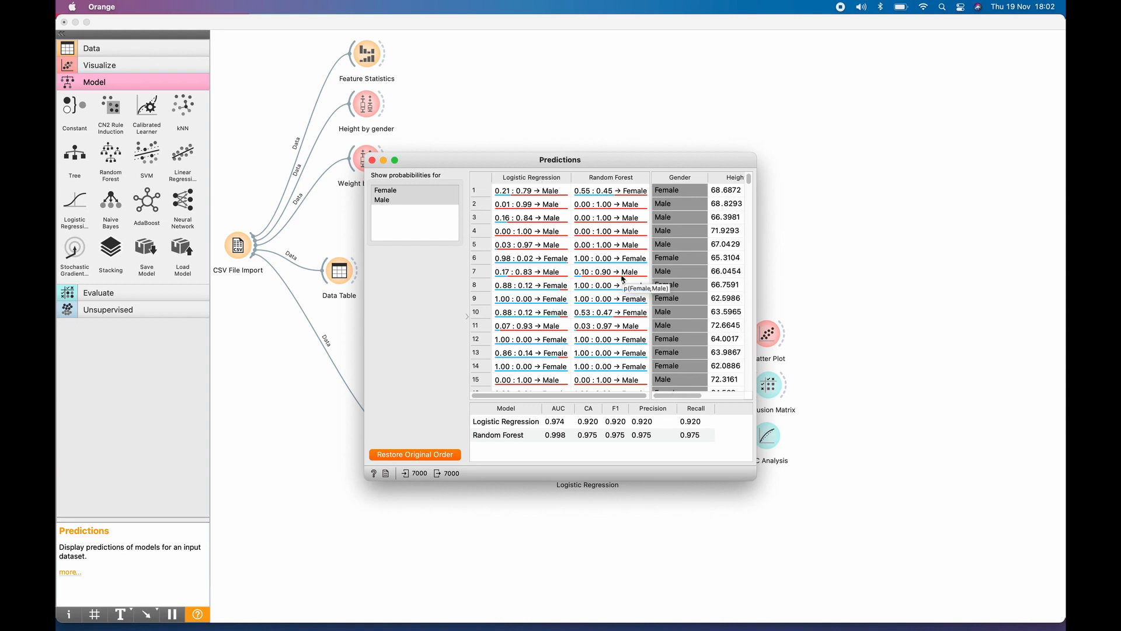
pyautogui.scroll(-10, 608, 295)
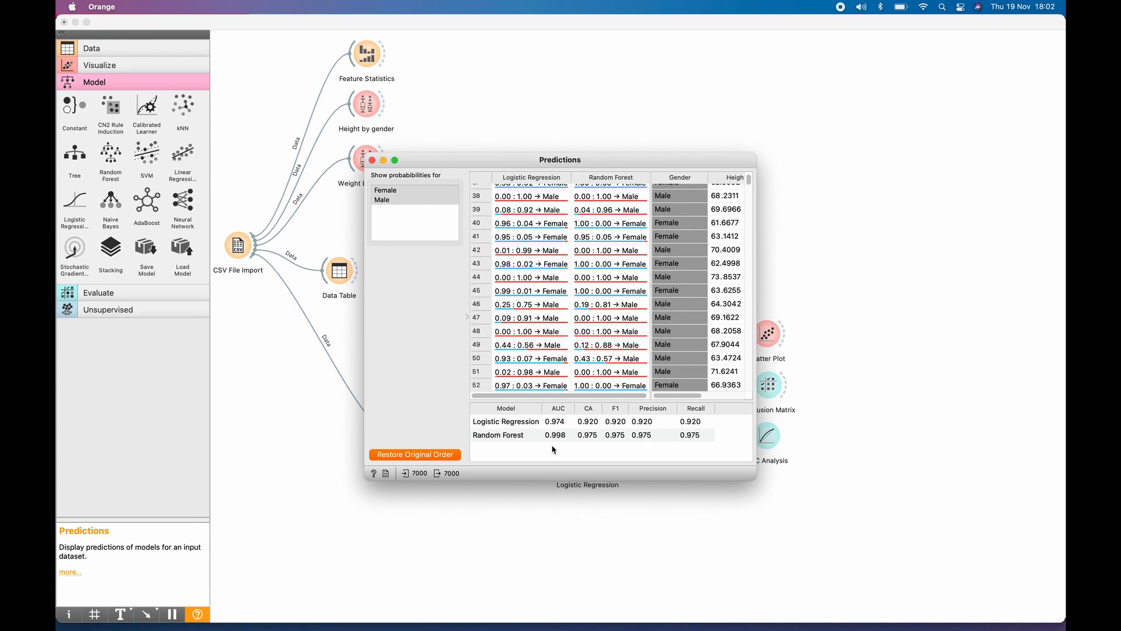
pyautogui.click(371, 160)
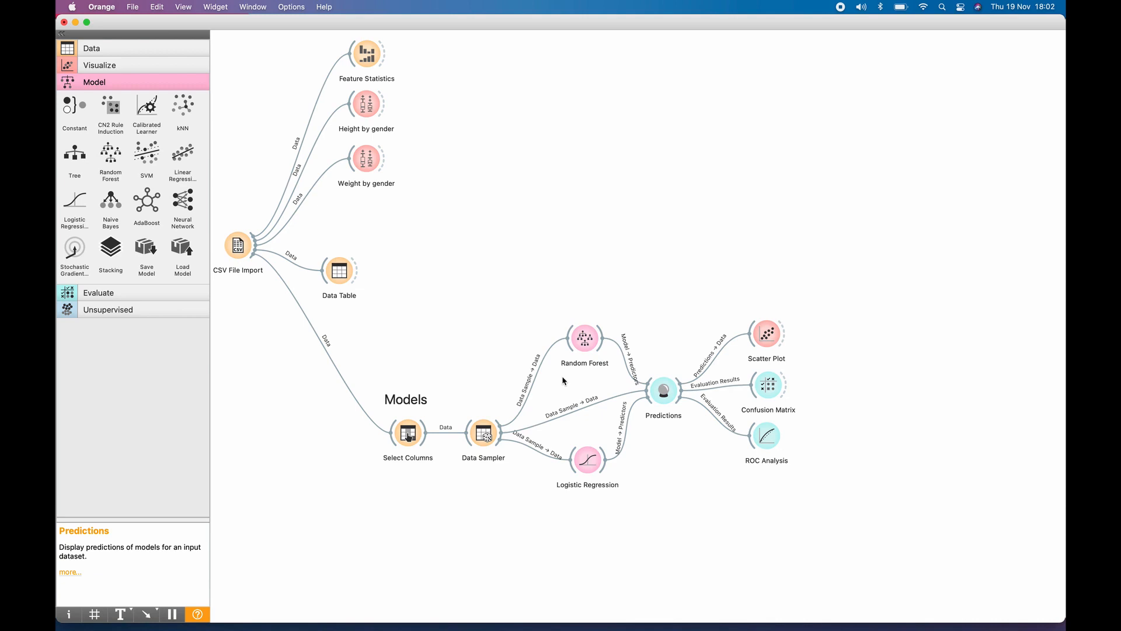
# Colour the predictions Scatter Plot by Logistic Regression for comparison, set its colour to Random Forest, and close it
pyautogui.doubleClick(767, 338)
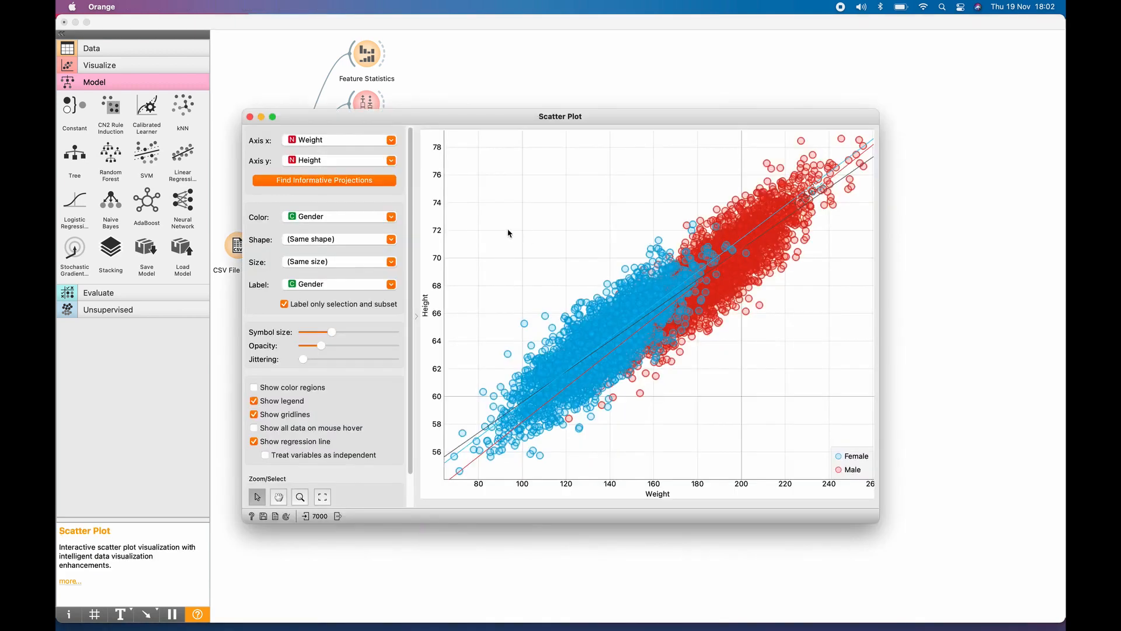
pyautogui.click(393, 218)
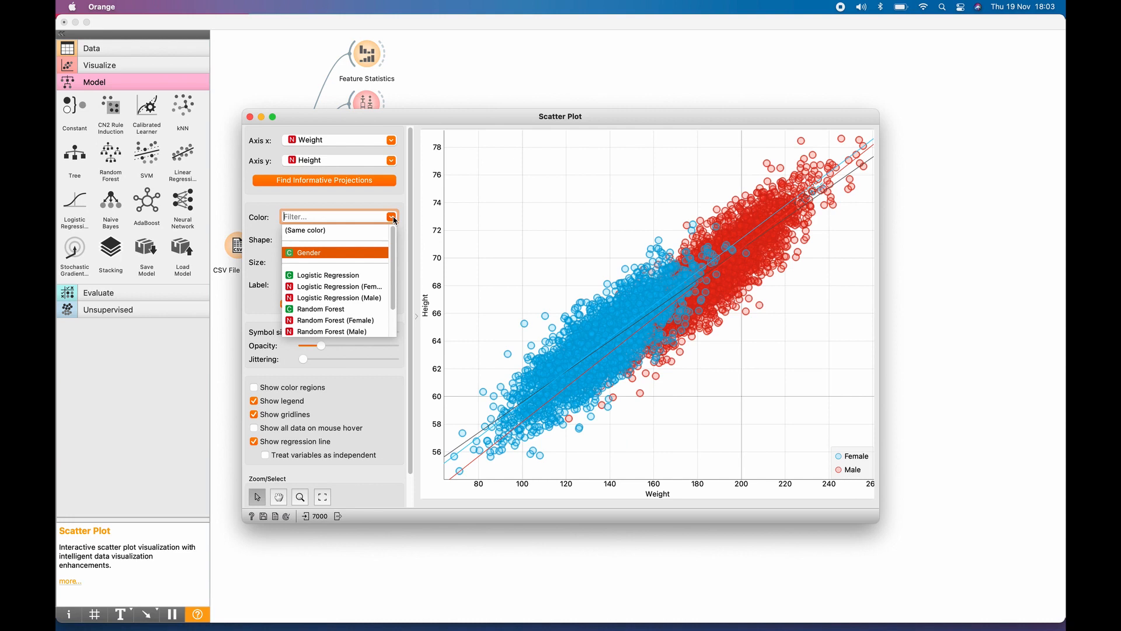
pyautogui.click(361, 274)
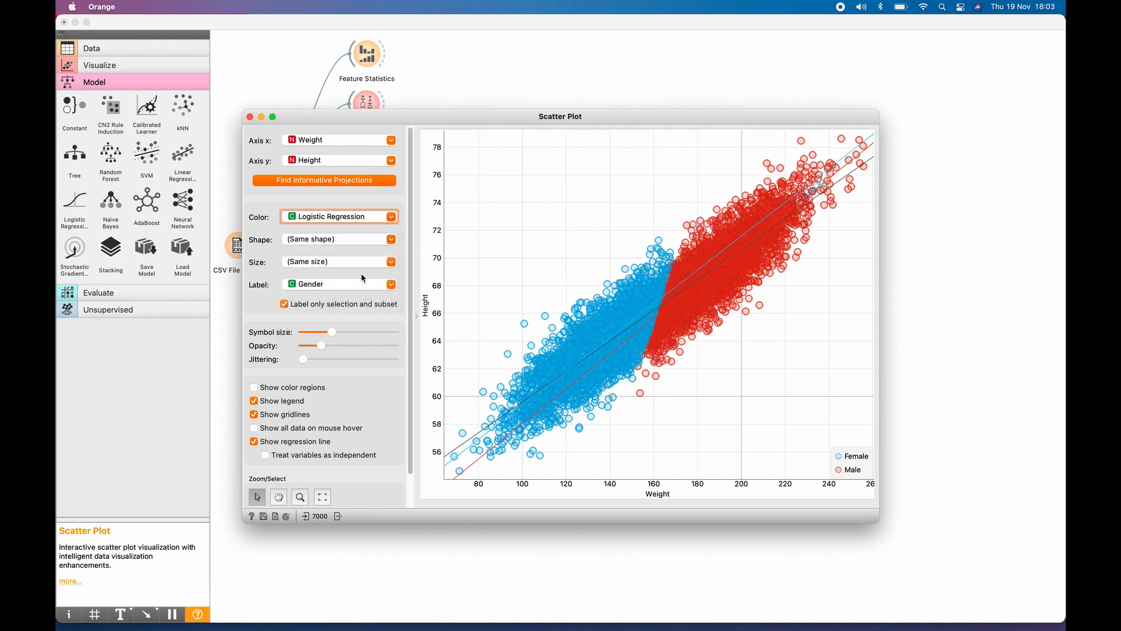
pyautogui.click(391, 218)
pyautogui.click(363, 309)
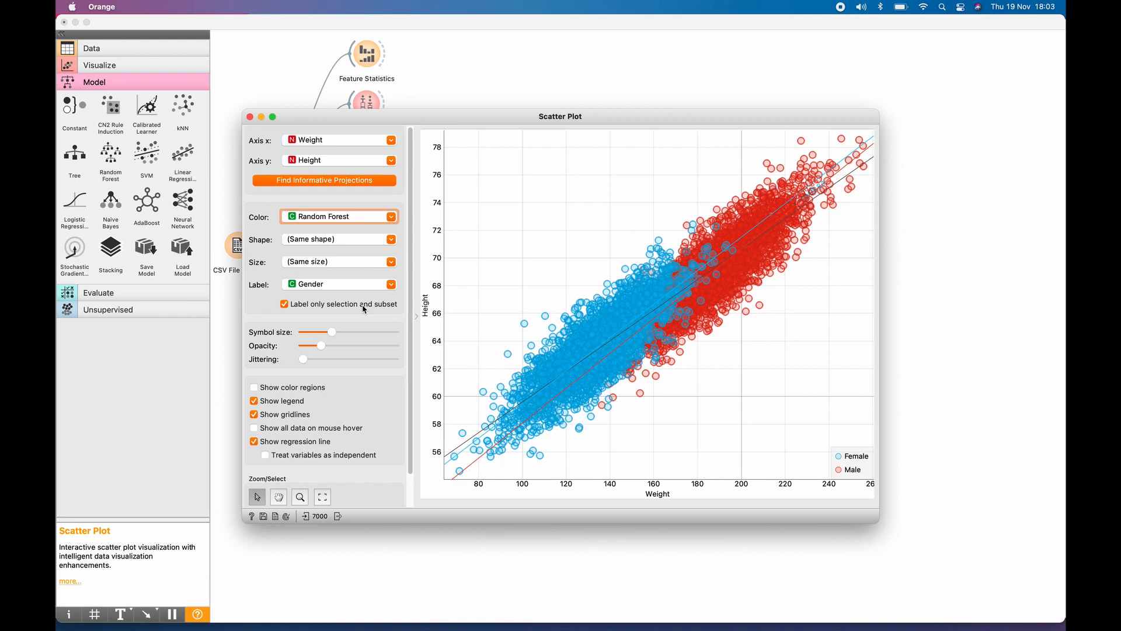
pyautogui.click(250, 117)
# Compare the Logistic Regression and Random Forest results in Confusion Matrix, leave Random Forest selected, and close it
pyautogui.doubleClick(769, 384)
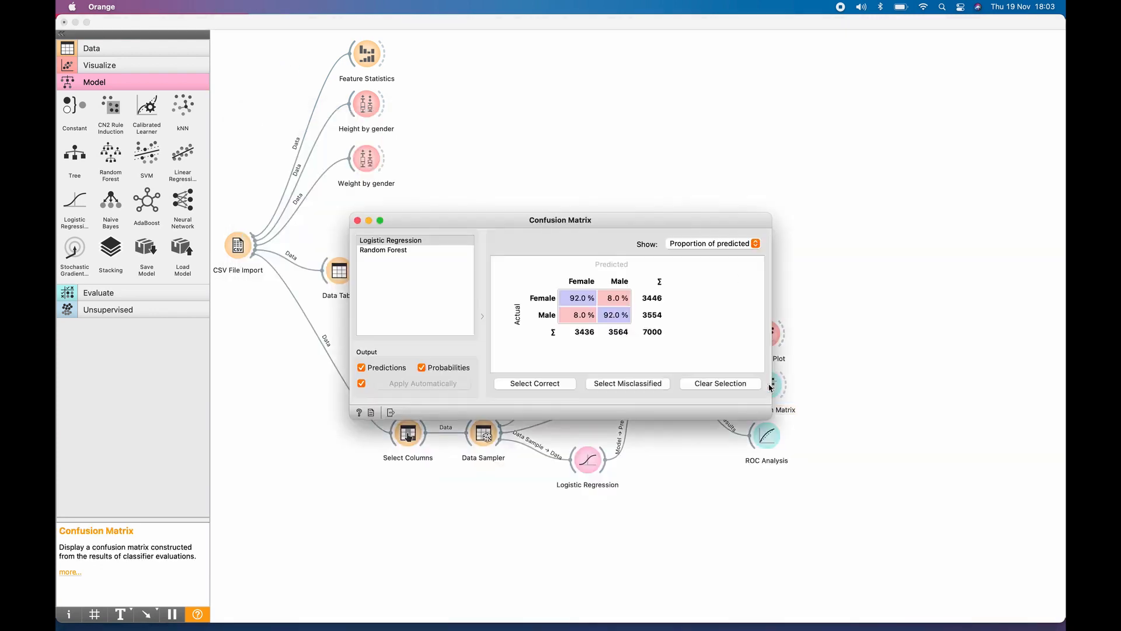
pyautogui.click(407, 251)
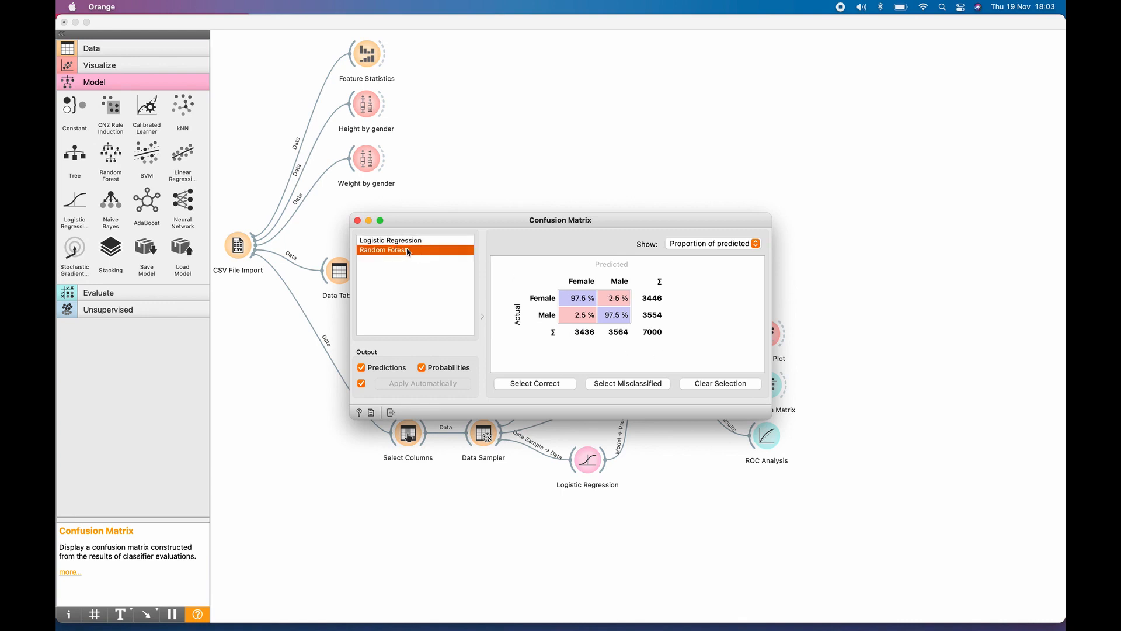
pyautogui.click(407, 244)
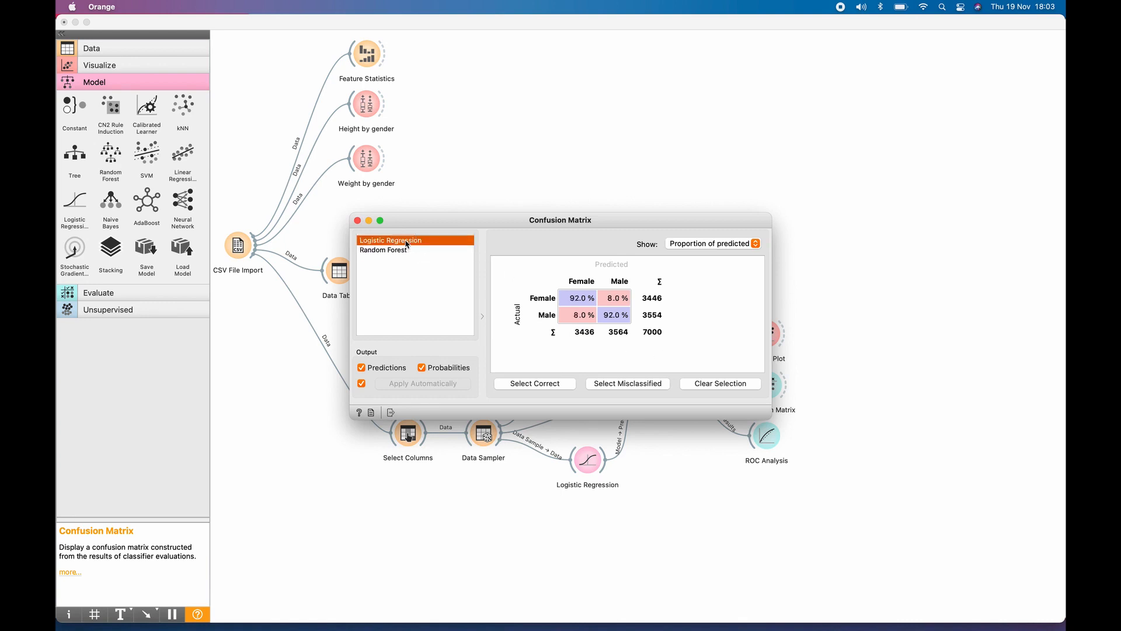
pyautogui.click(407, 251)
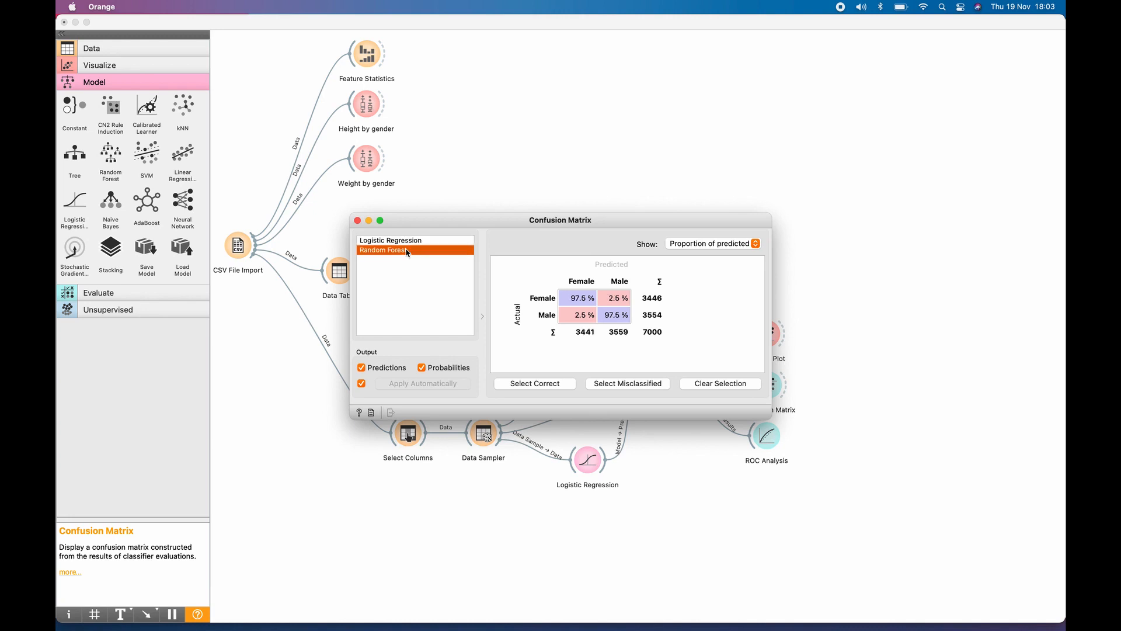
pyautogui.click(358, 220)
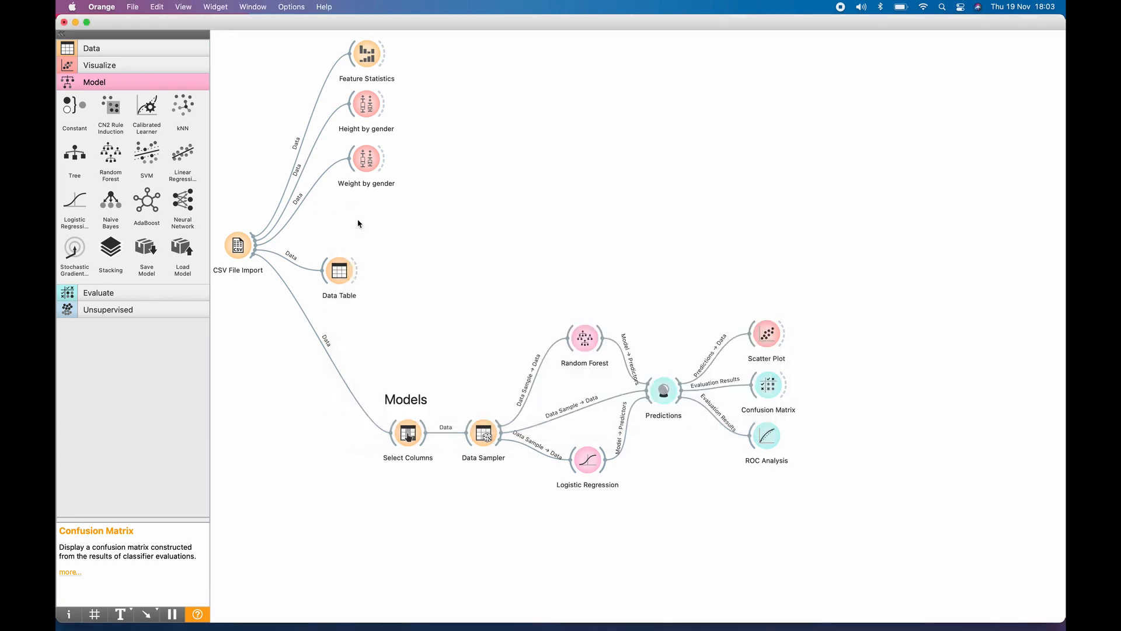
# Compare the Logistic Regression and Random Forest curves for the Female target in ROC Analysis, and close it
pyautogui.doubleClick(770, 432)
pyautogui.moveTo(499, 247)
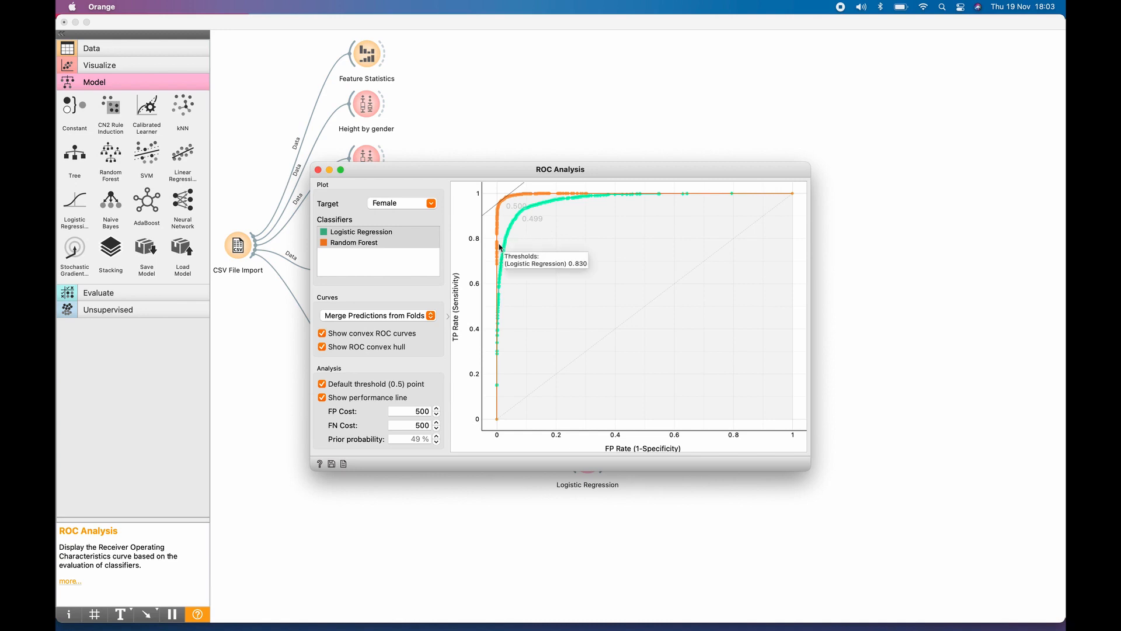
pyautogui.moveTo(524, 202)
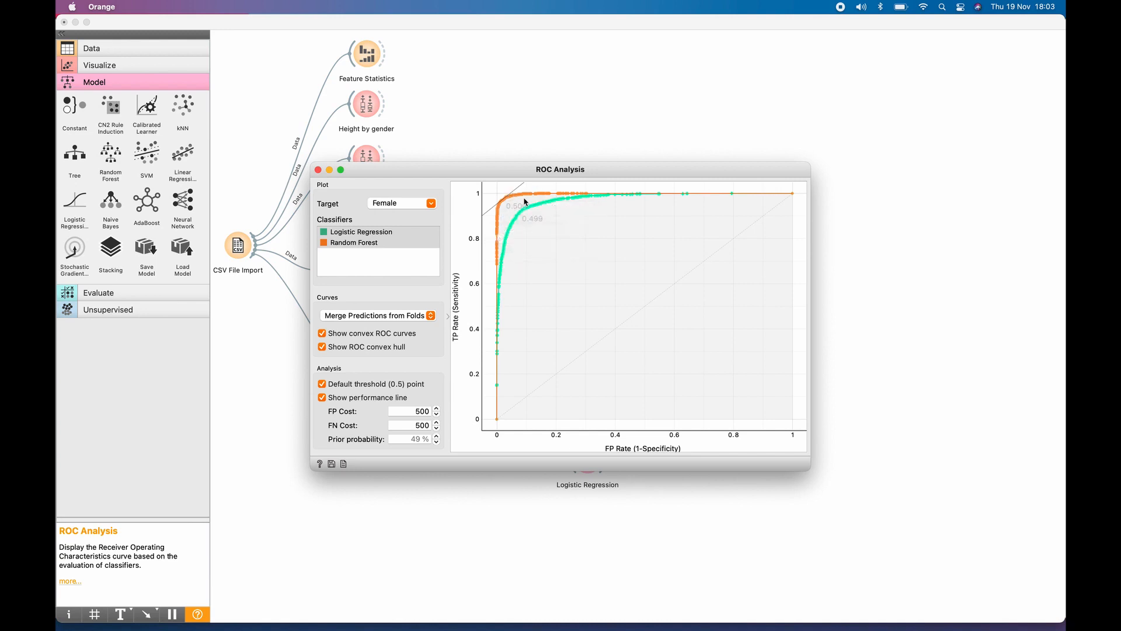
pyautogui.click(318, 169)
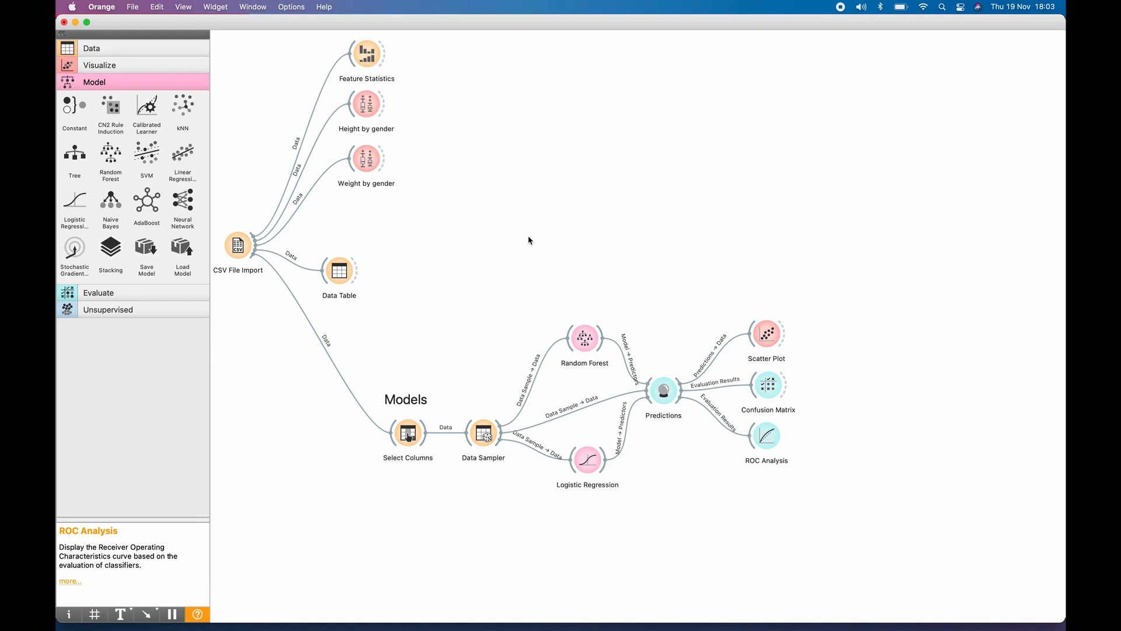
# Review the Random Forest settings and the Weight by gender box plot with its available outputs, closing each one
pyautogui.doubleClick(585, 338)
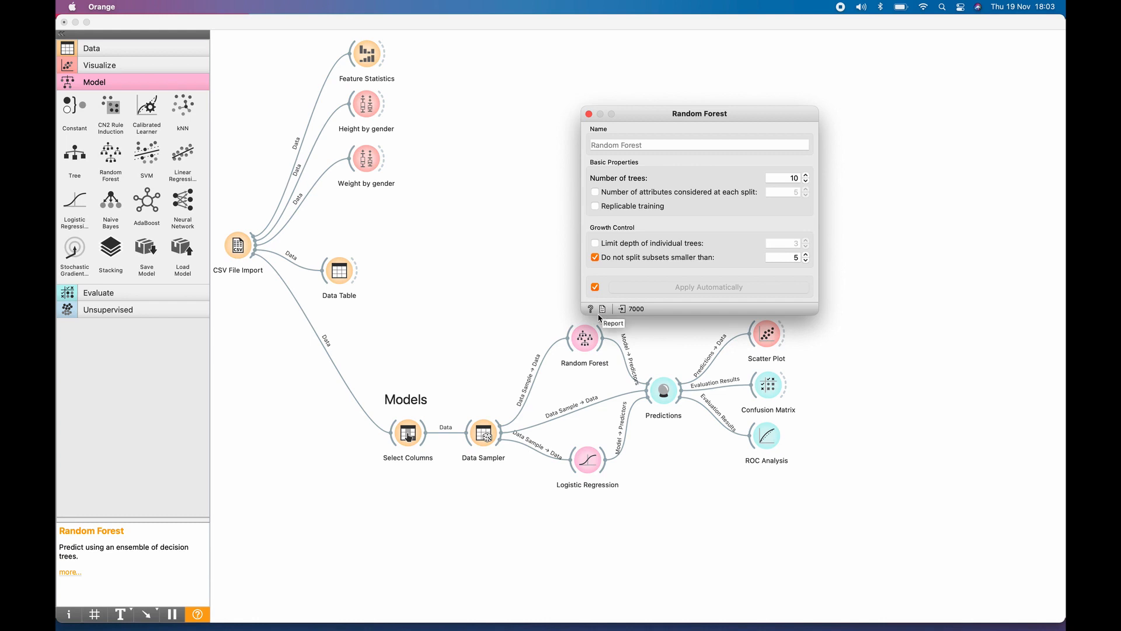
pyautogui.click(588, 113)
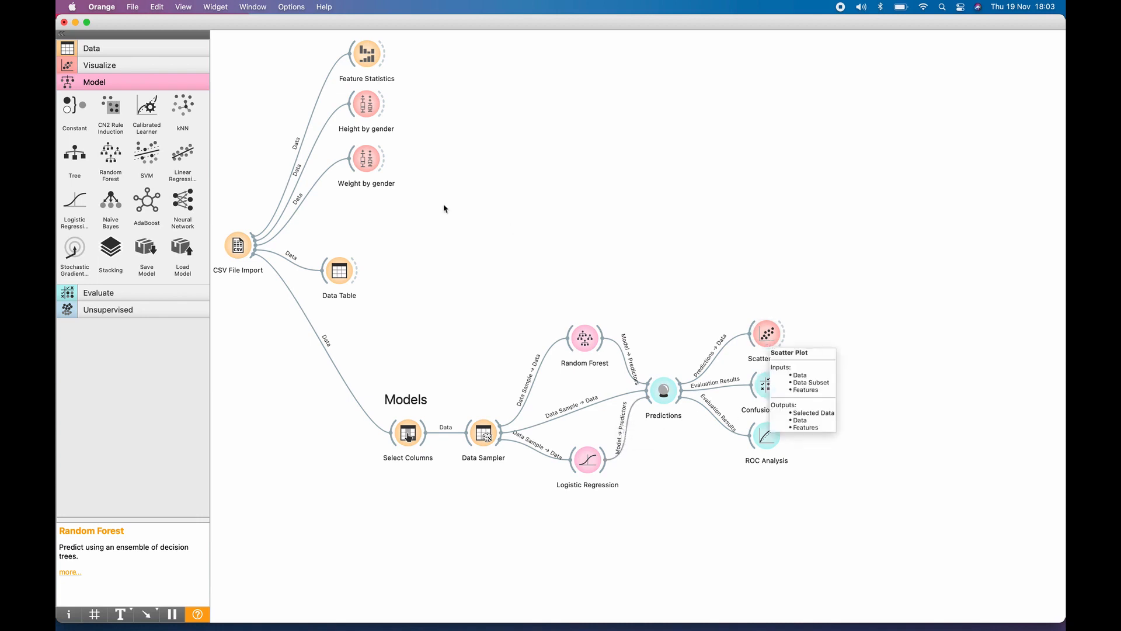
pyautogui.doubleClick(375, 164)
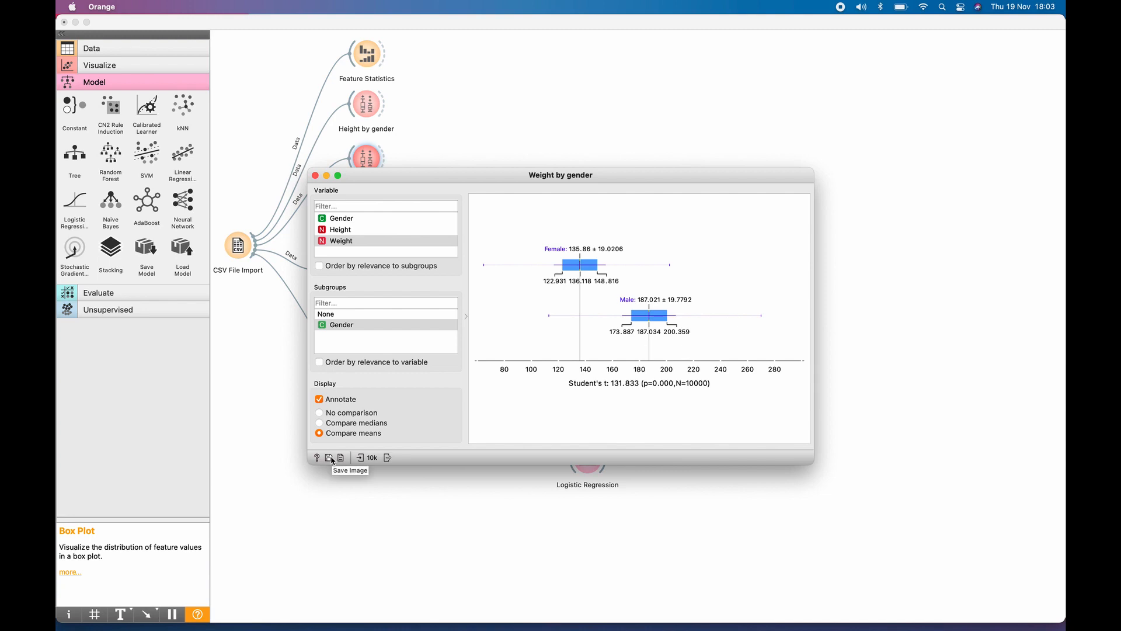
pyautogui.click(315, 175)
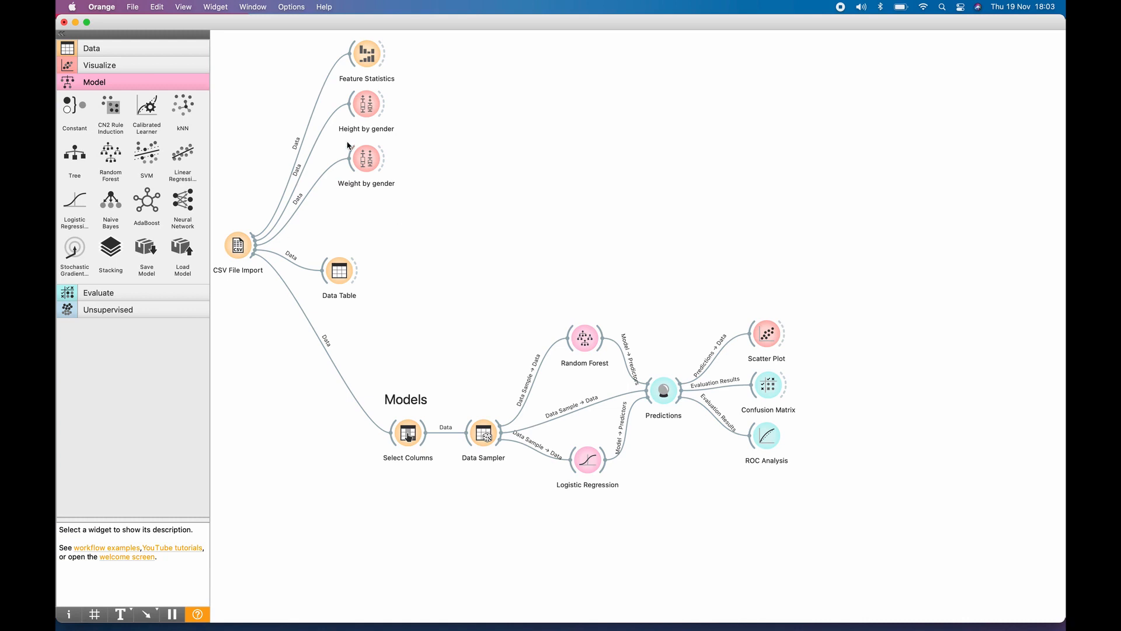
pyautogui.click(364, 155)
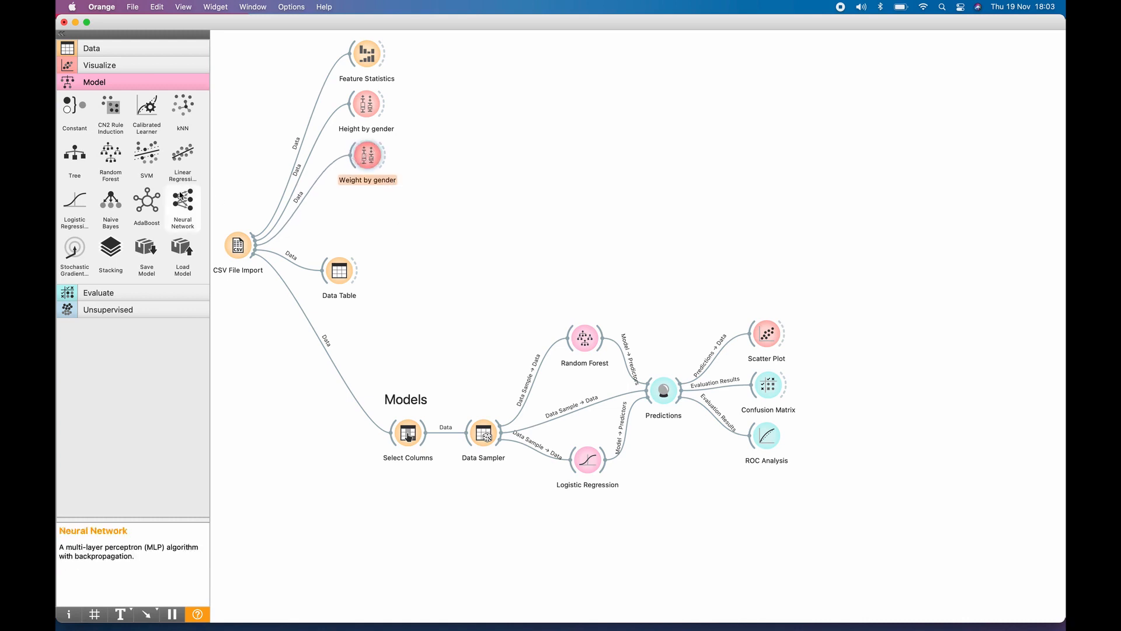
pyautogui.click(124, 294)
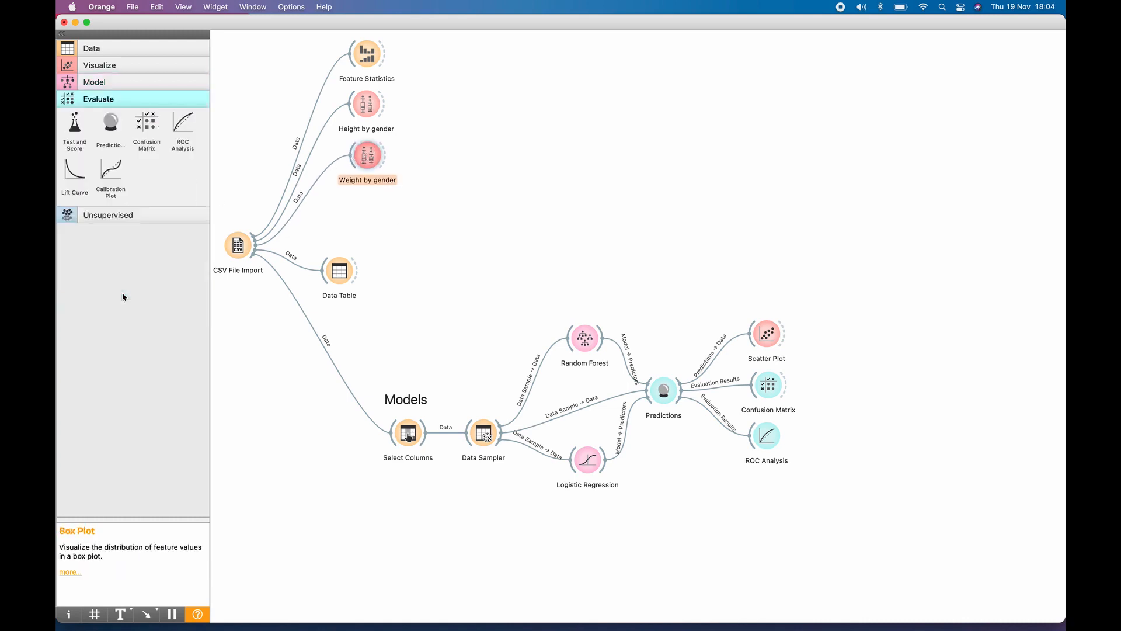
pyautogui.click(122, 66)
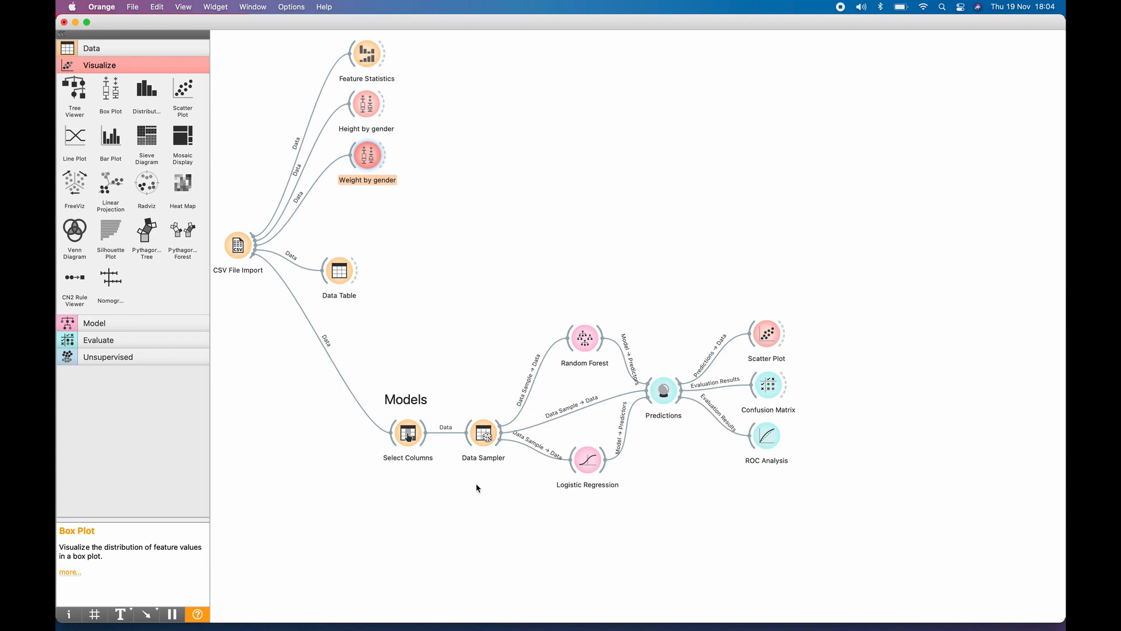
# Tidy the canvas by moving CSV File Import slightly closer to its linked widgets and placing Data Table level with it
pyautogui.click(242, 253)
pyautogui.moveTo(244, 257); pyautogui.dragTo(256, 254)
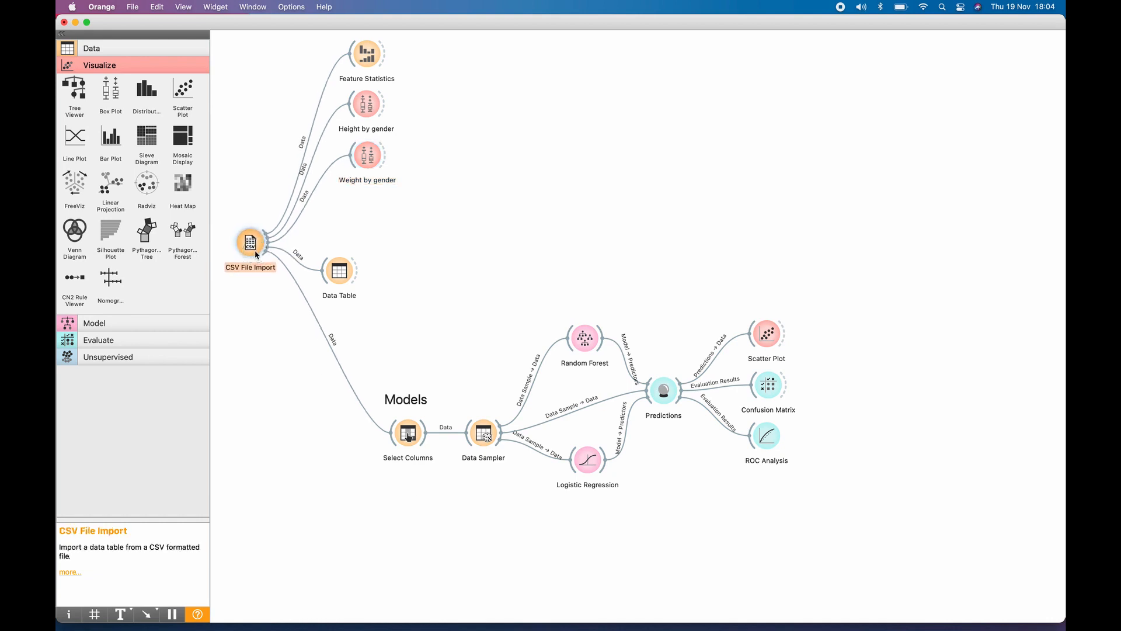
pyautogui.click(430, 230)
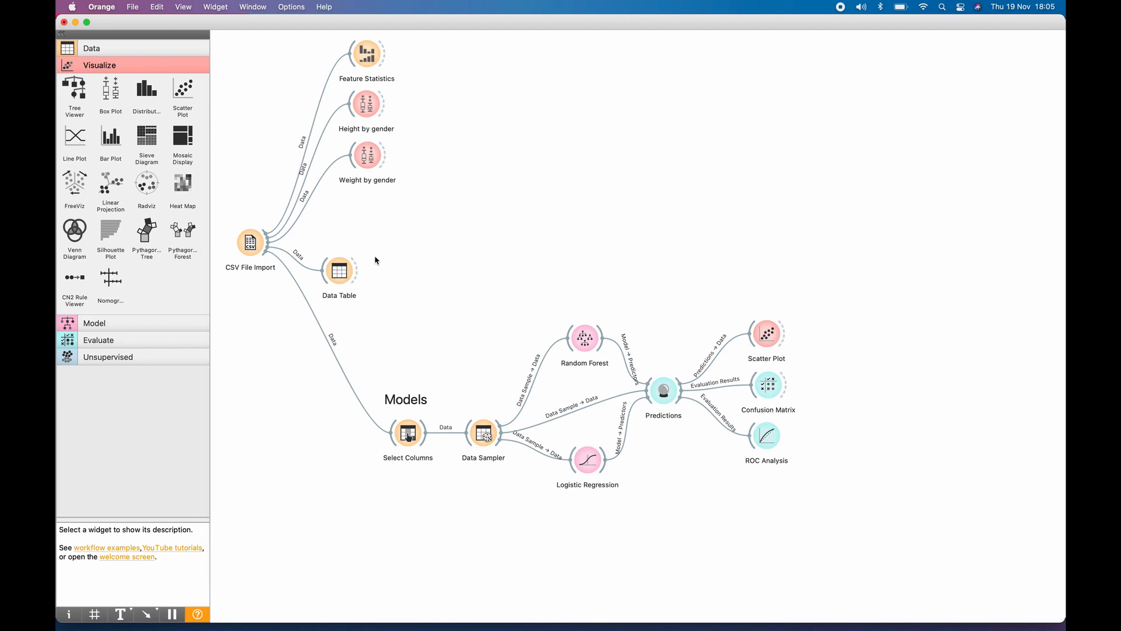
pyautogui.moveTo(343, 280); pyautogui.dragTo(365, 272)
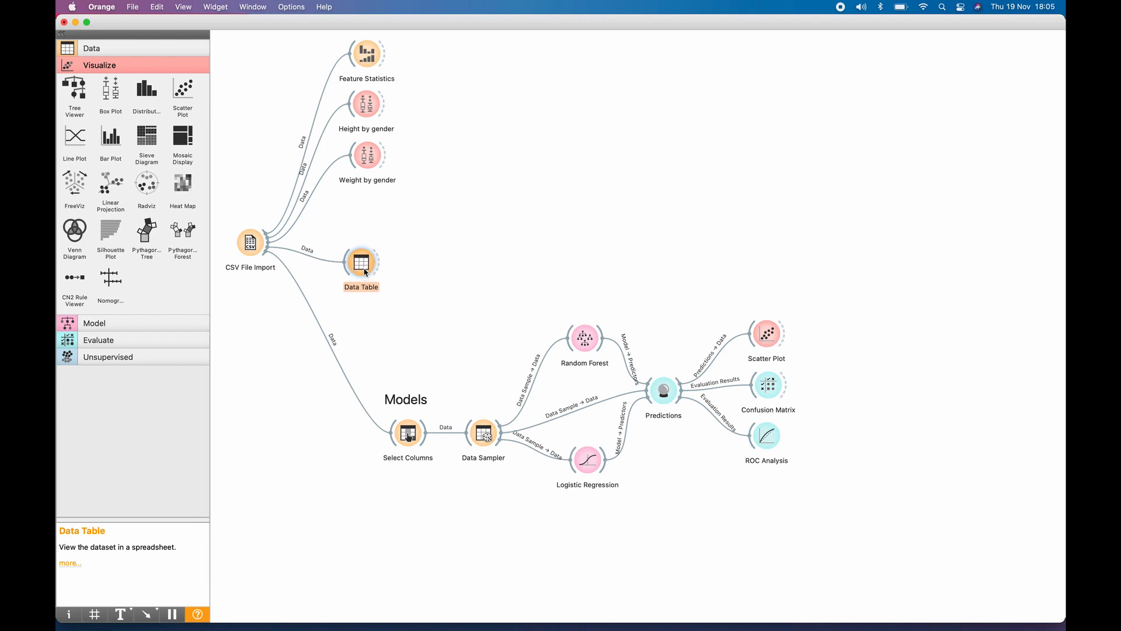
pyautogui.click(428, 287)
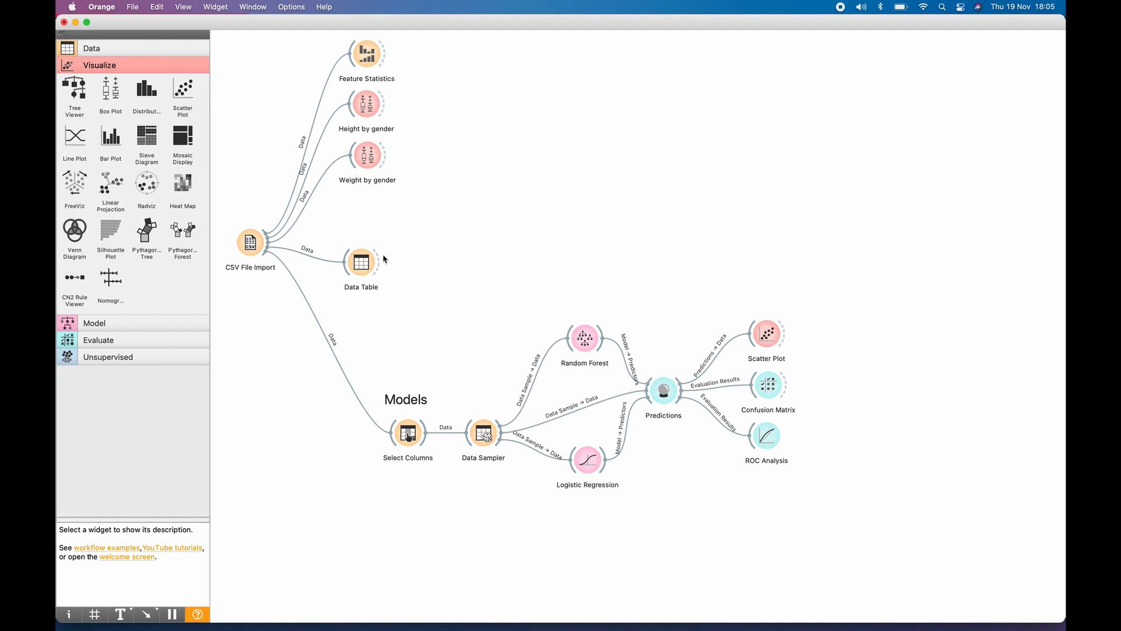
pyautogui.moveTo(367, 265); pyautogui.dragTo(362, 249)
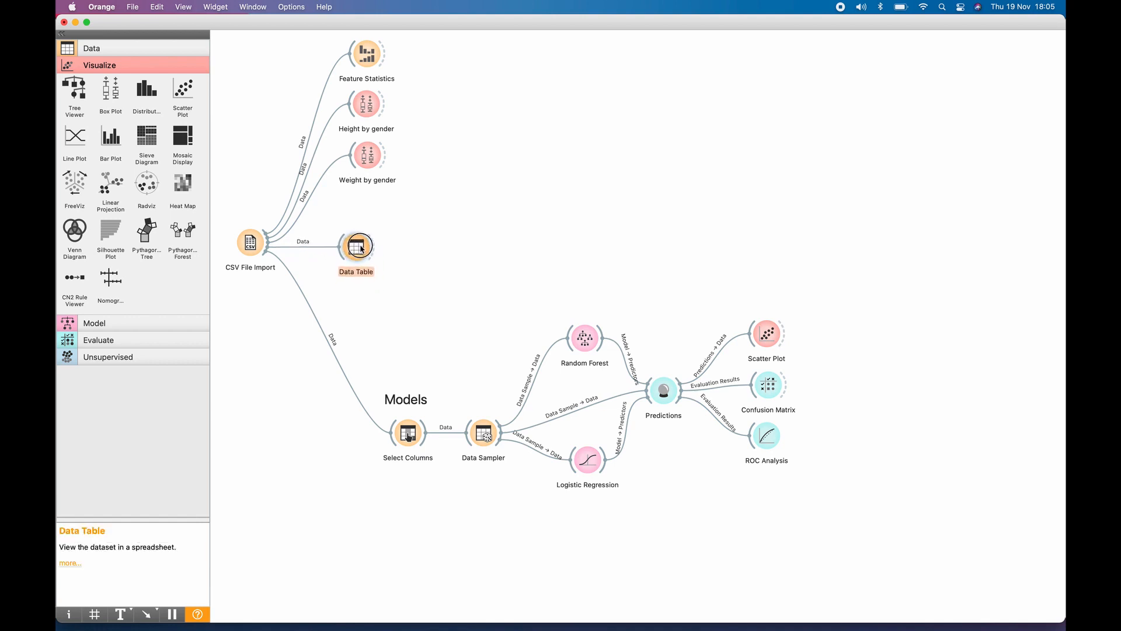
pyautogui.click(418, 264)
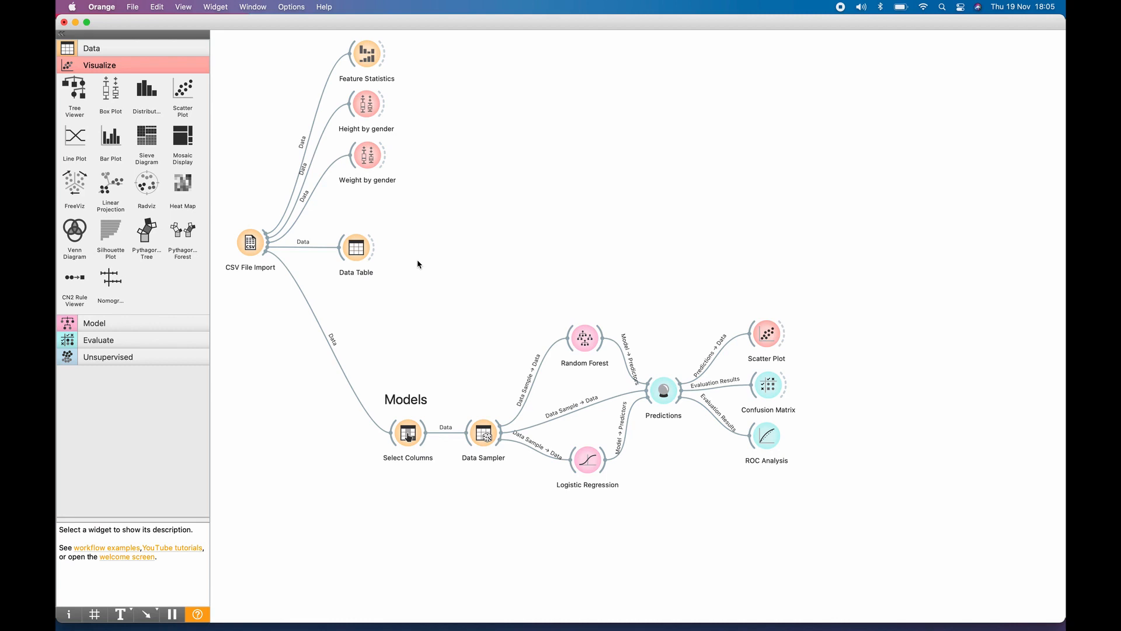